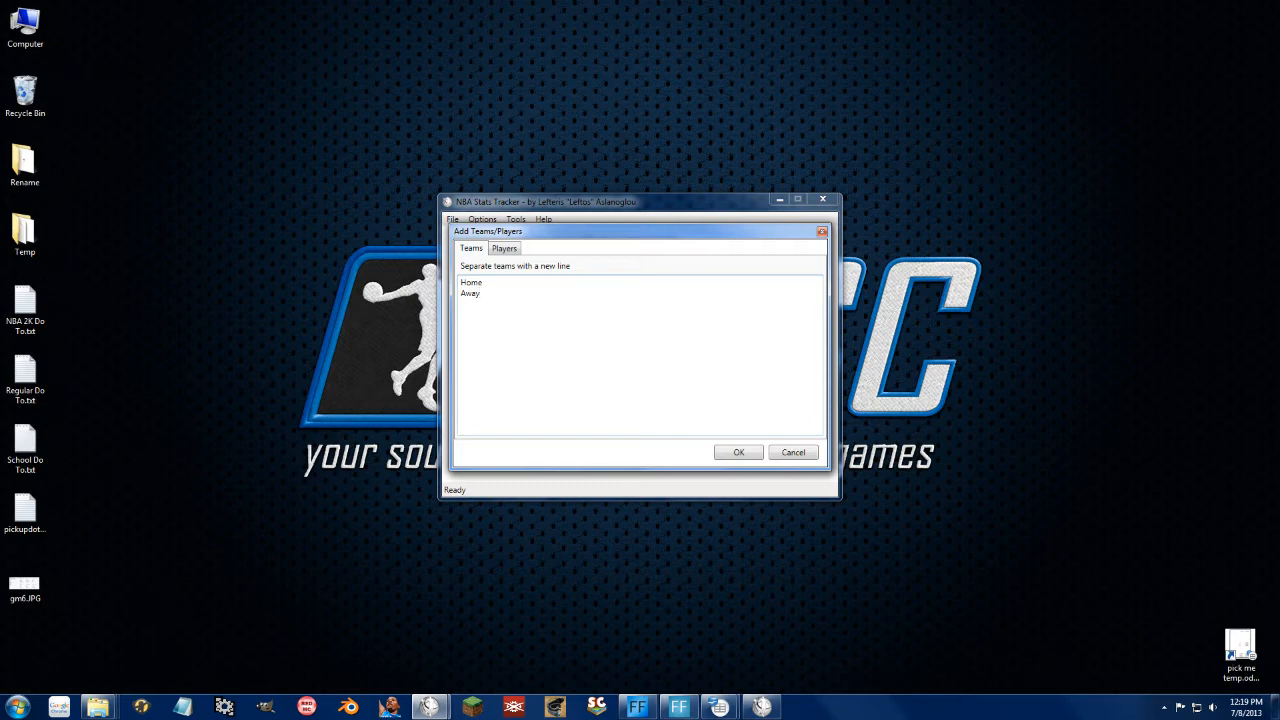
# Step: Confirm adding the Home and Away teams to the tester.tst database
pyautogui.click(739, 453)
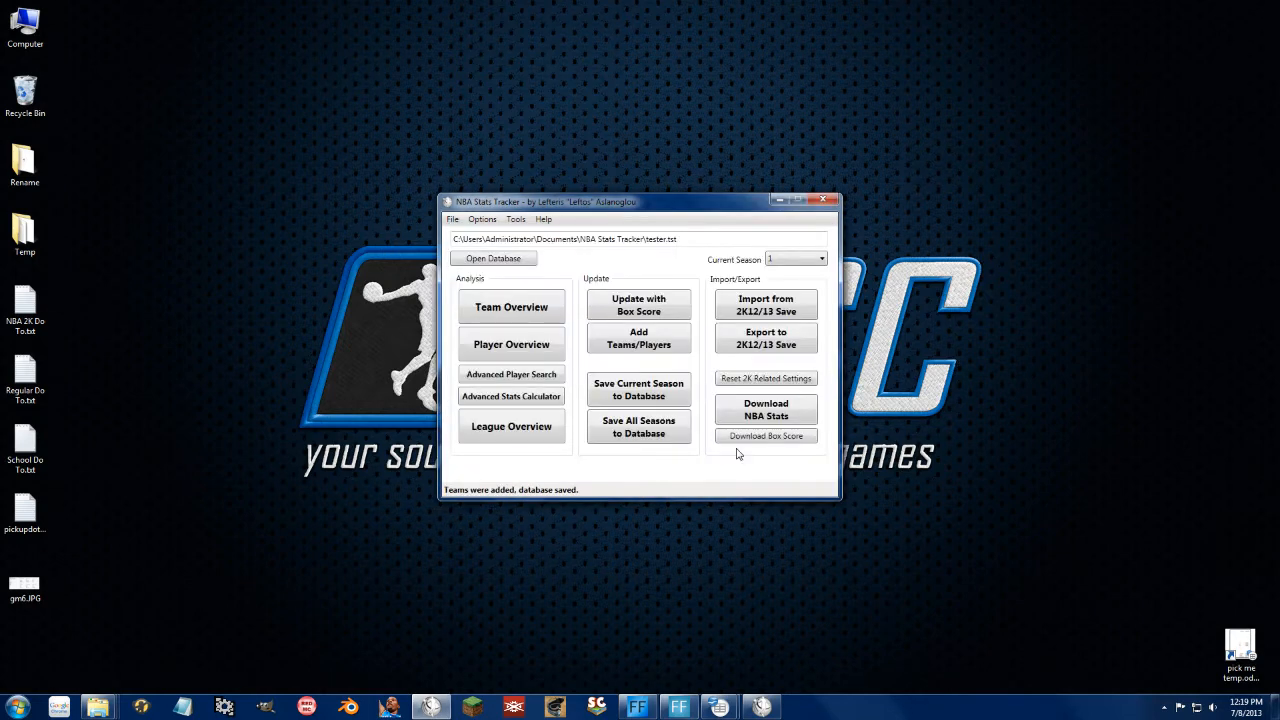
# Step: Open the Players tab of Add Teams/Players, then bring up NBA 2K13 Roster Editor
pyautogui.click(648, 345)
pyautogui.click(505, 249)
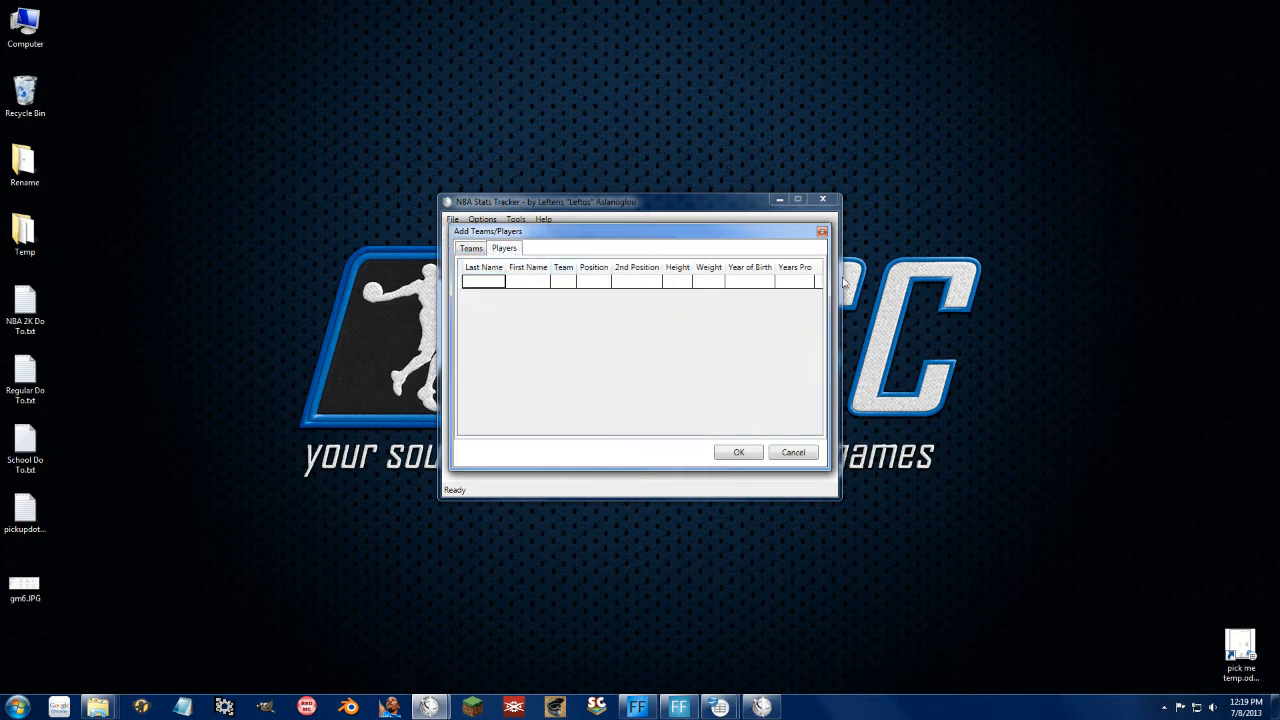
pyautogui.click(764, 707)
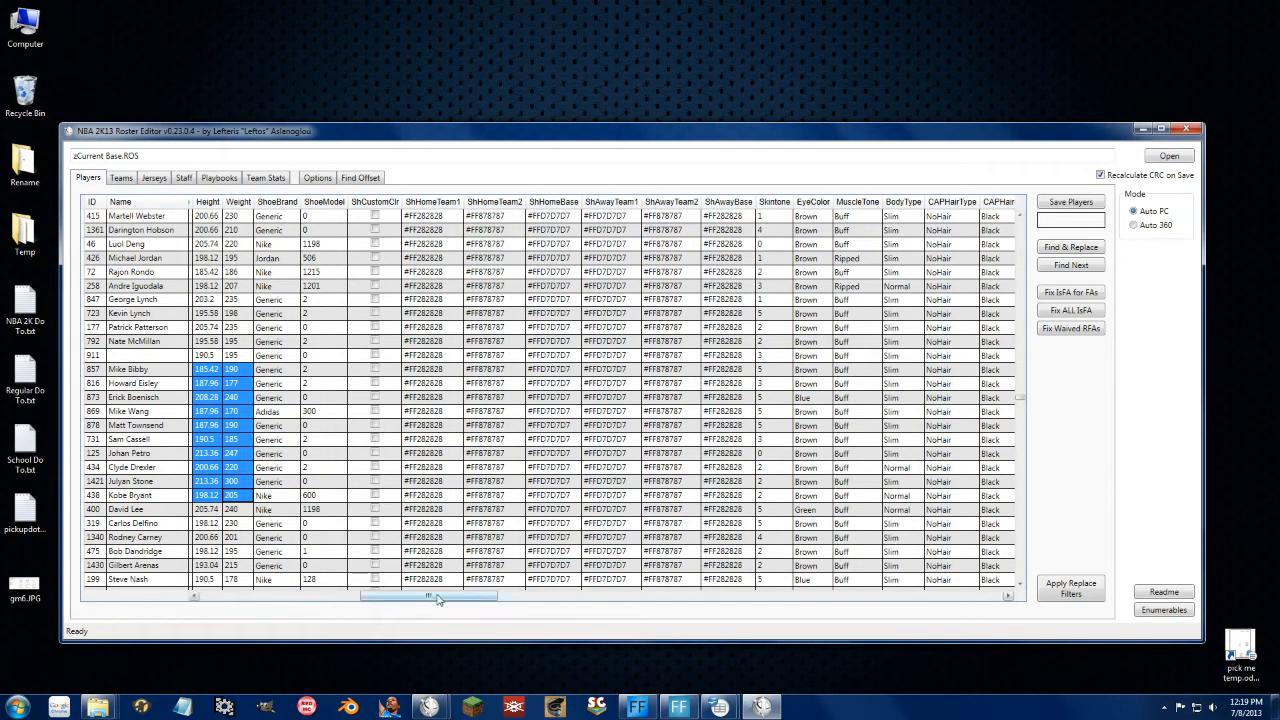
# Step: Scroll the Roster Editor's player table back left and minimize the editor
pyautogui.moveTo(440, 597); pyautogui.dragTo(257, 595)
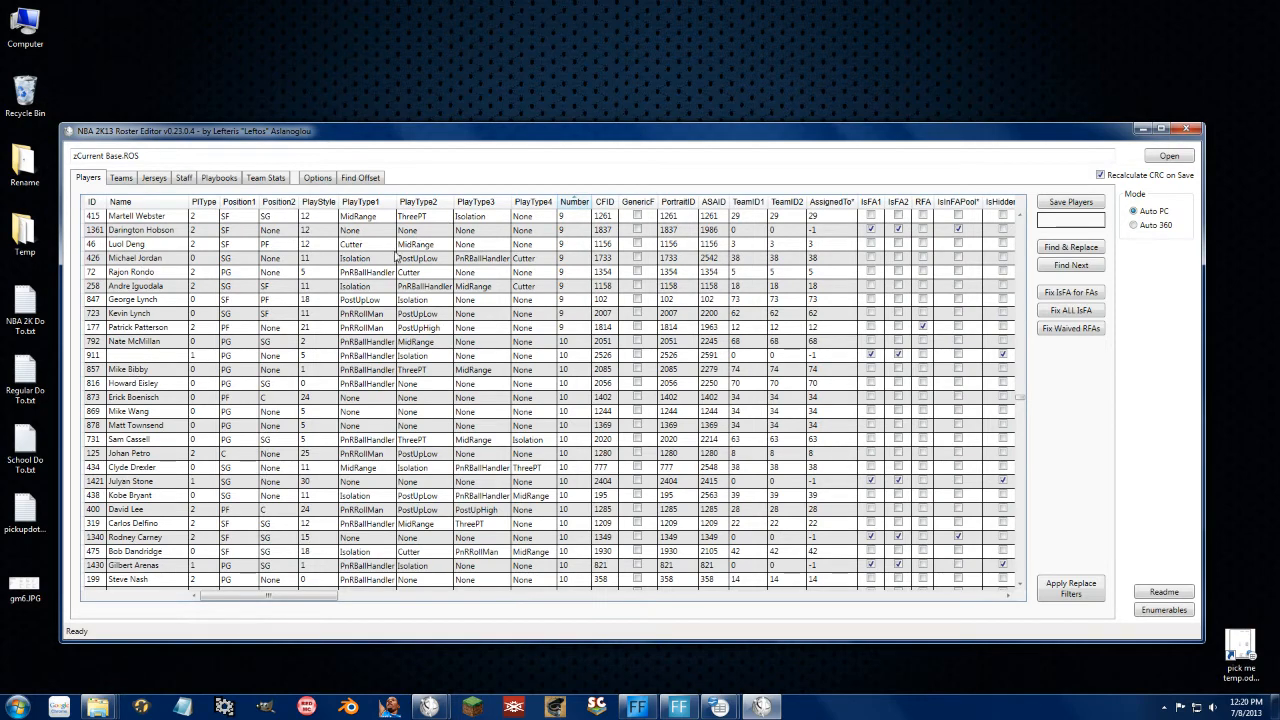
pyautogui.click(1142, 129)
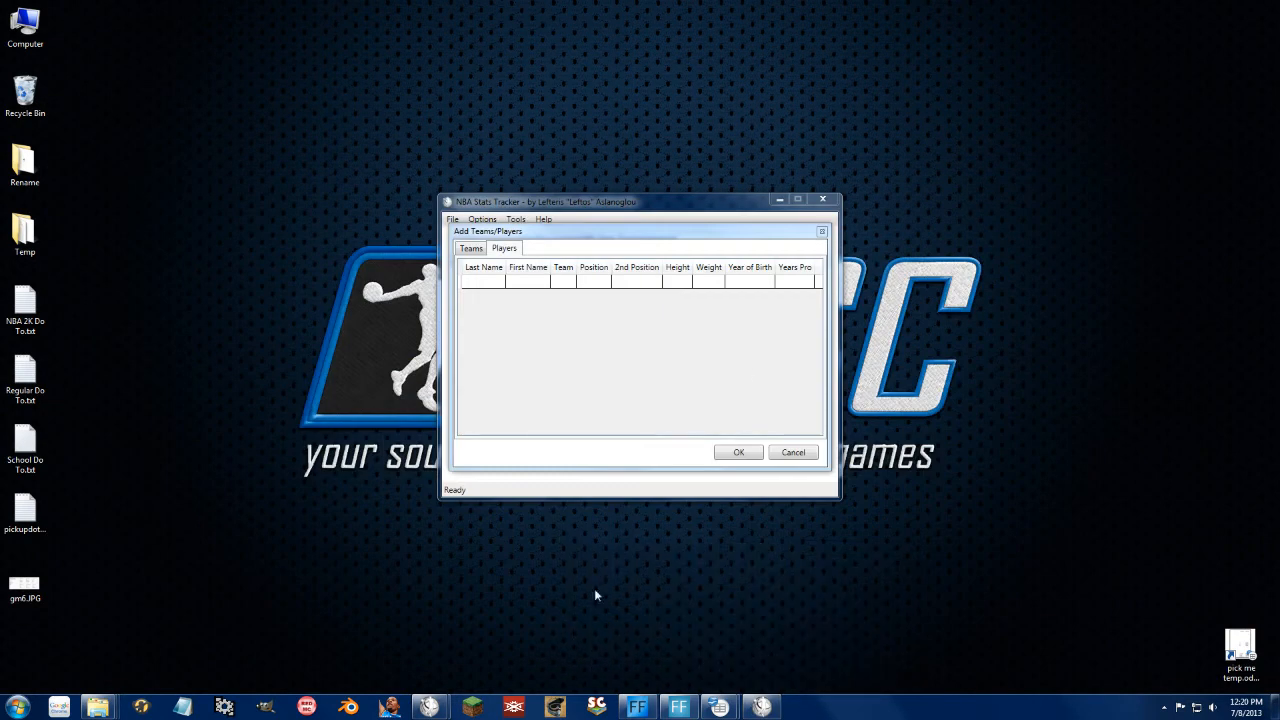
# Step: Bring the Untitled 1 Calc sheet to the front and focus it
pyautogui.moveTo(722, 708)
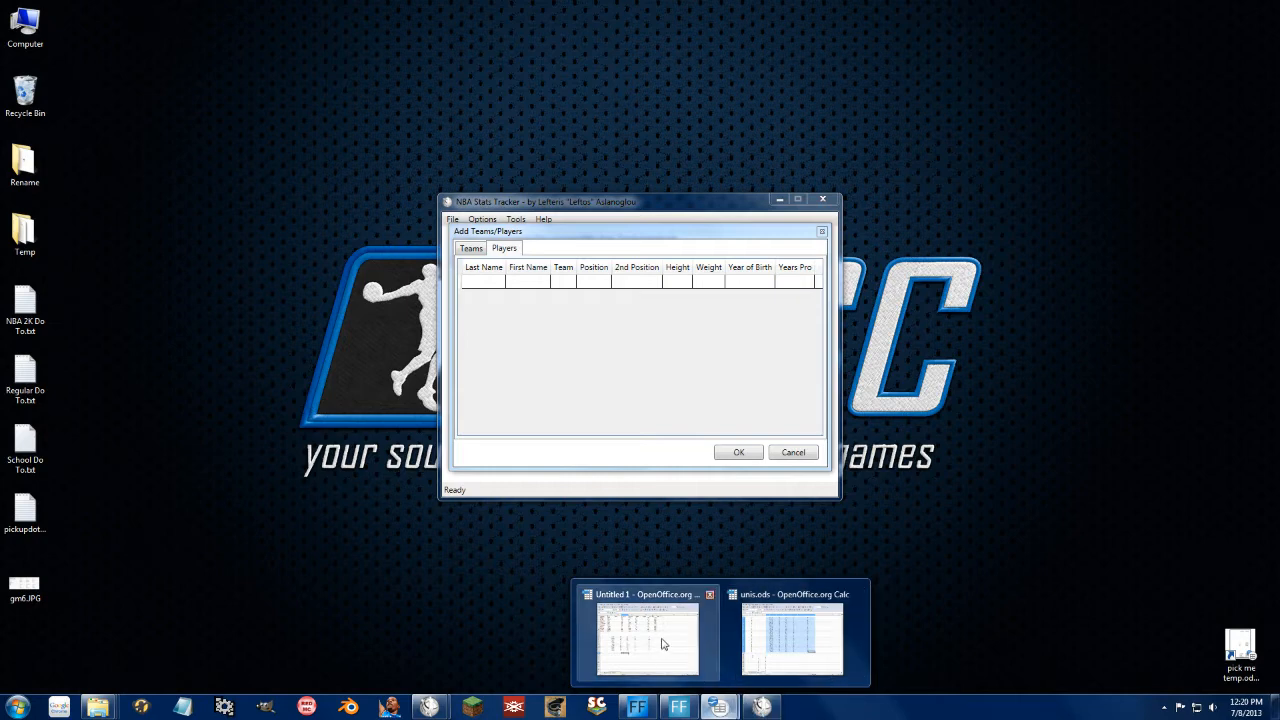
pyautogui.click(661, 643)
pyautogui.click(539, 350)
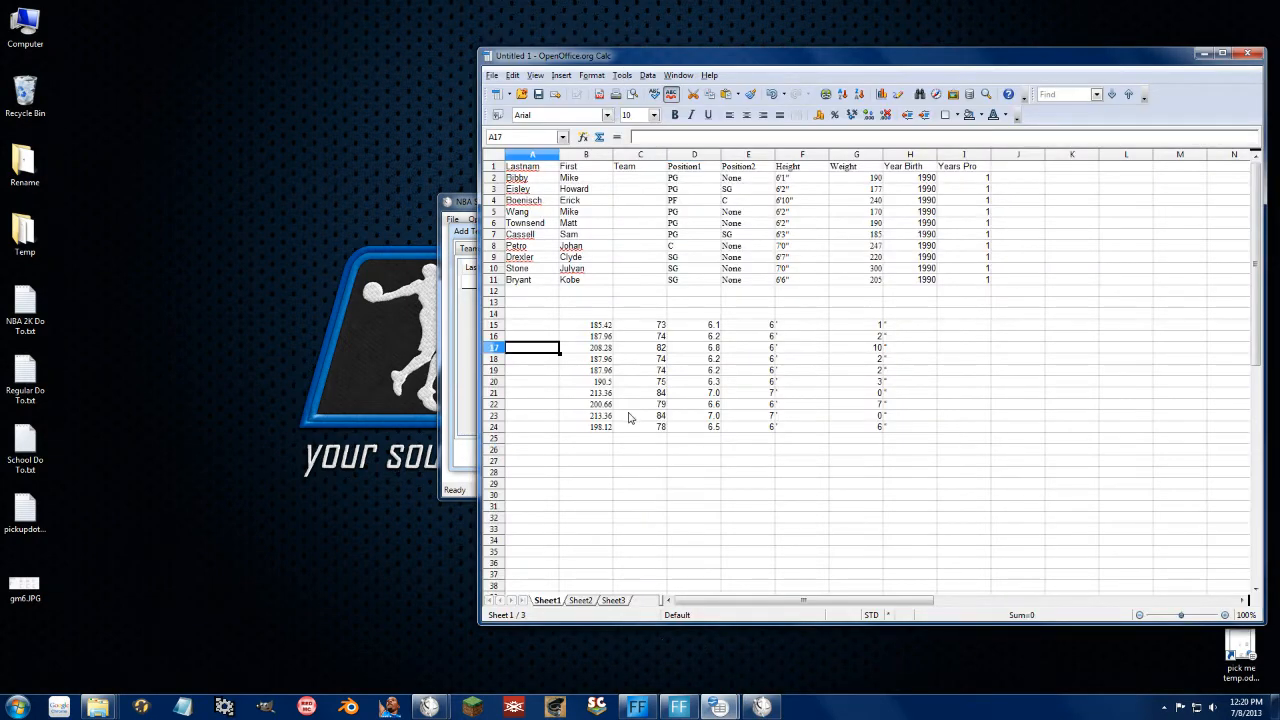
pyautogui.click(816, 335)
# Step: Look over the players' name cells, from Bibby in A2 to Bryant in A11
pyautogui.moveTo(547, 200); pyautogui.dragTo(523, 186)
pyautogui.click(523, 179)
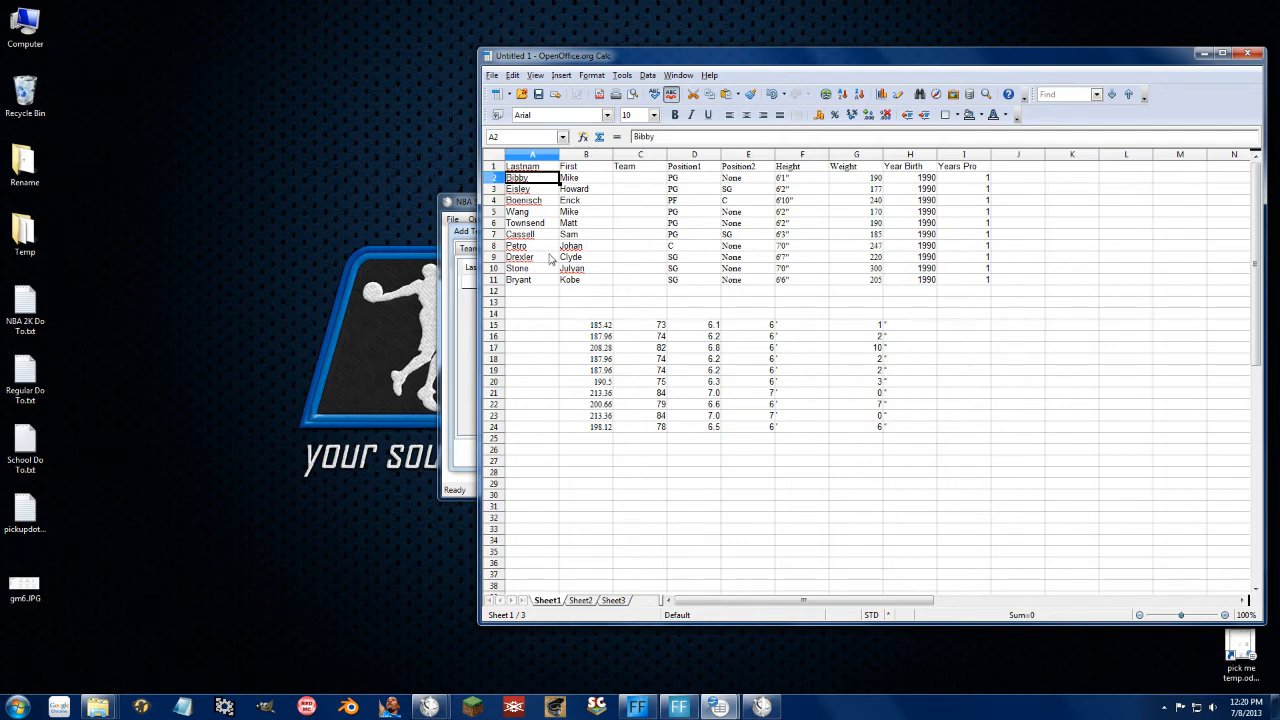
pyautogui.click(713, 209)
pyautogui.click(531, 182)
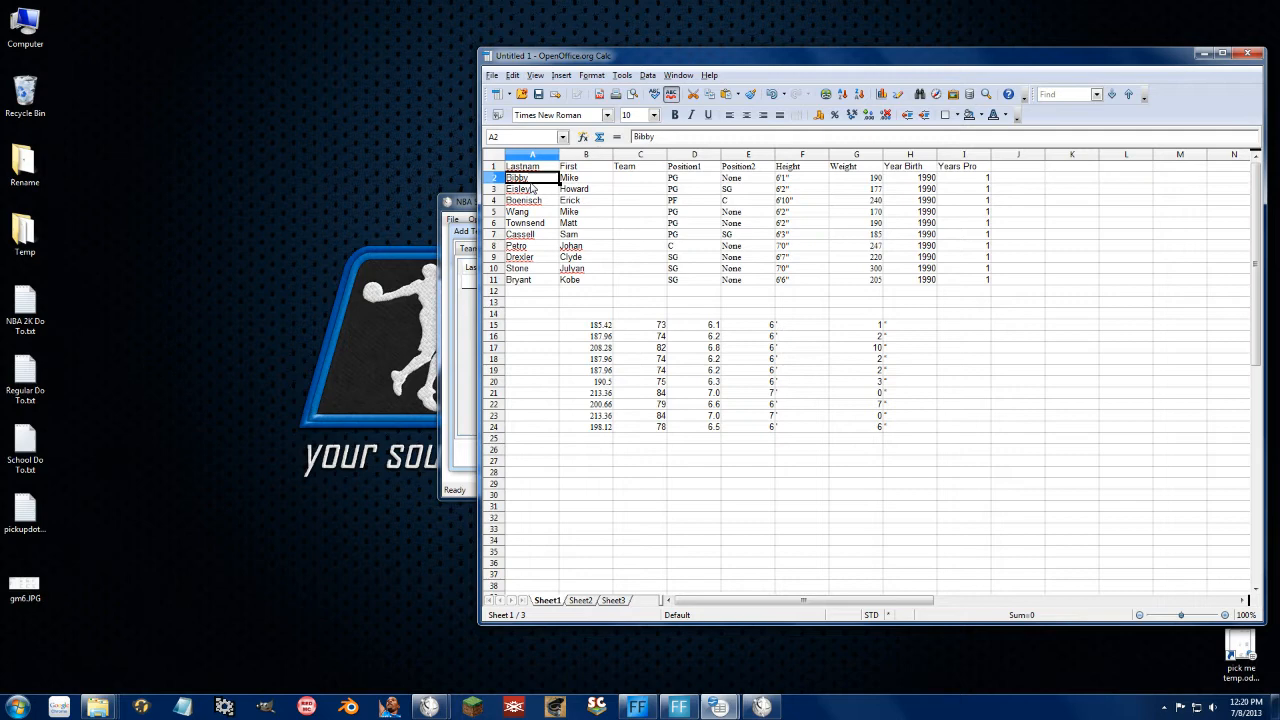
pyautogui.click(529, 281)
pyautogui.moveTo(574, 203); pyautogui.dragTo(527, 212)
pyautogui.click(574, 269)
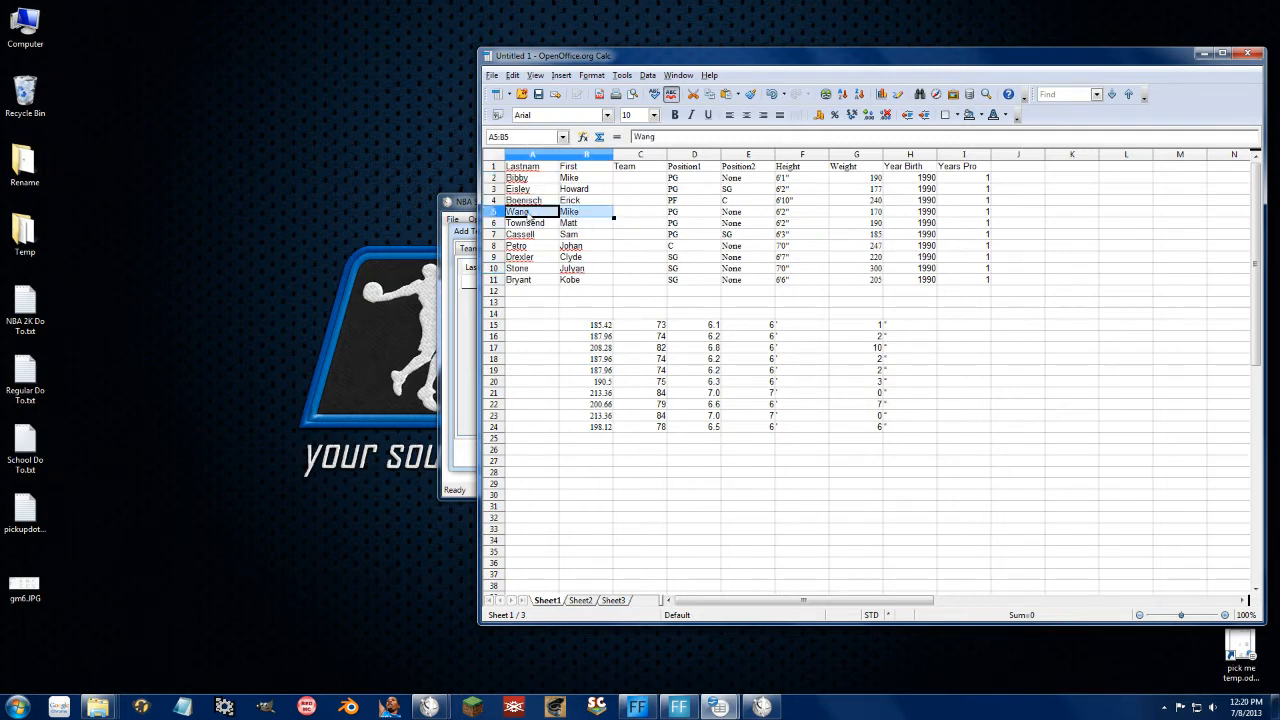
pyautogui.click(566, 270)
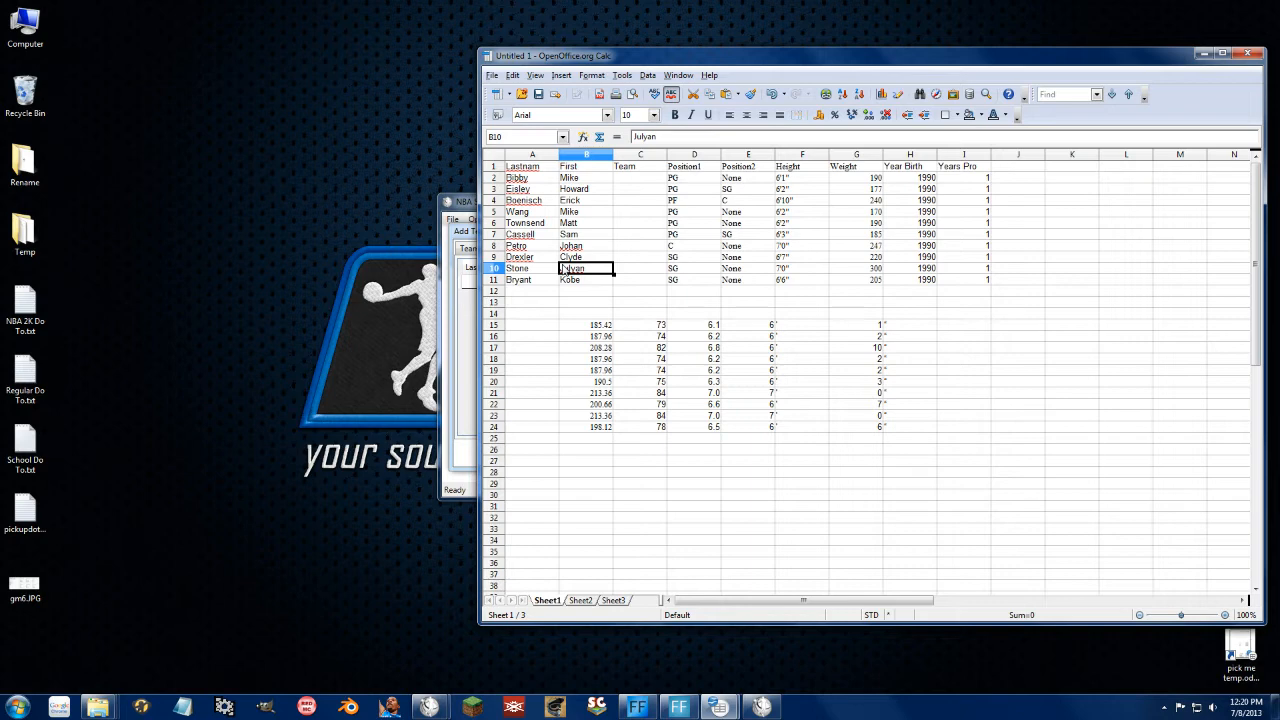
# Step: Inspect the heights in column F, weights in column G and row 15's values
pyautogui.moveTo(808, 187); pyautogui.dragTo(815, 290)
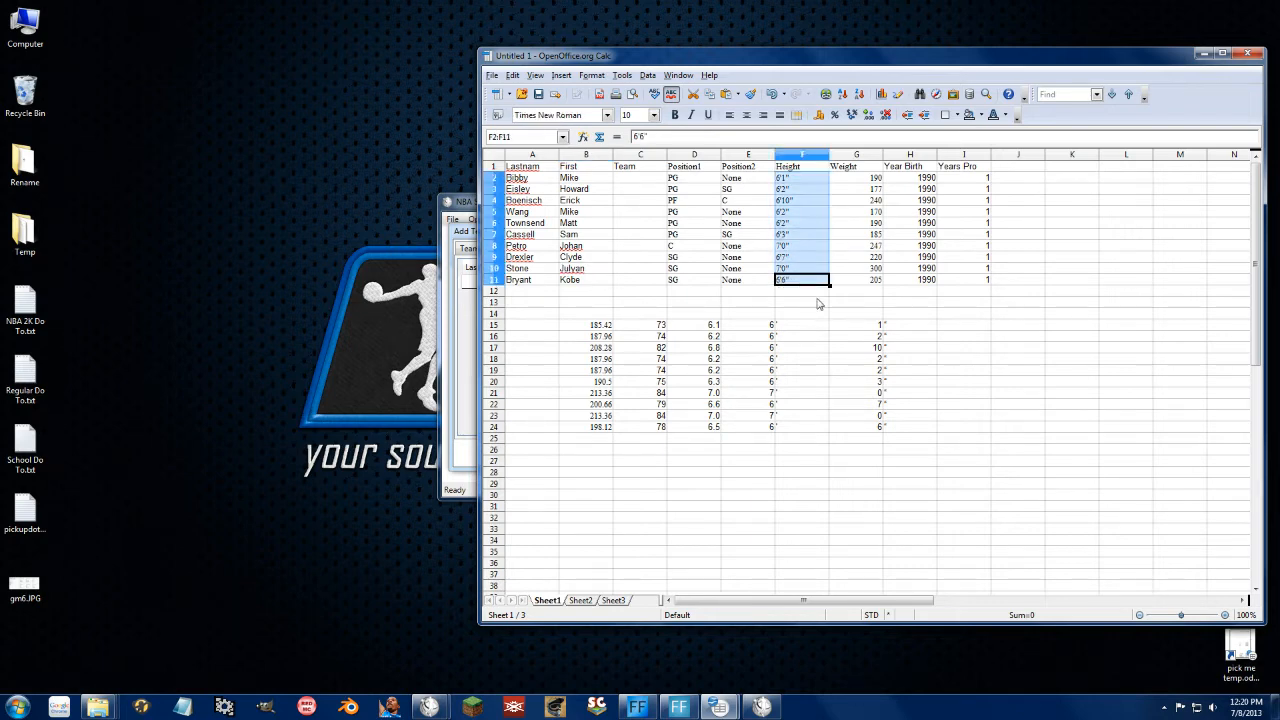
pyautogui.click(808, 302)
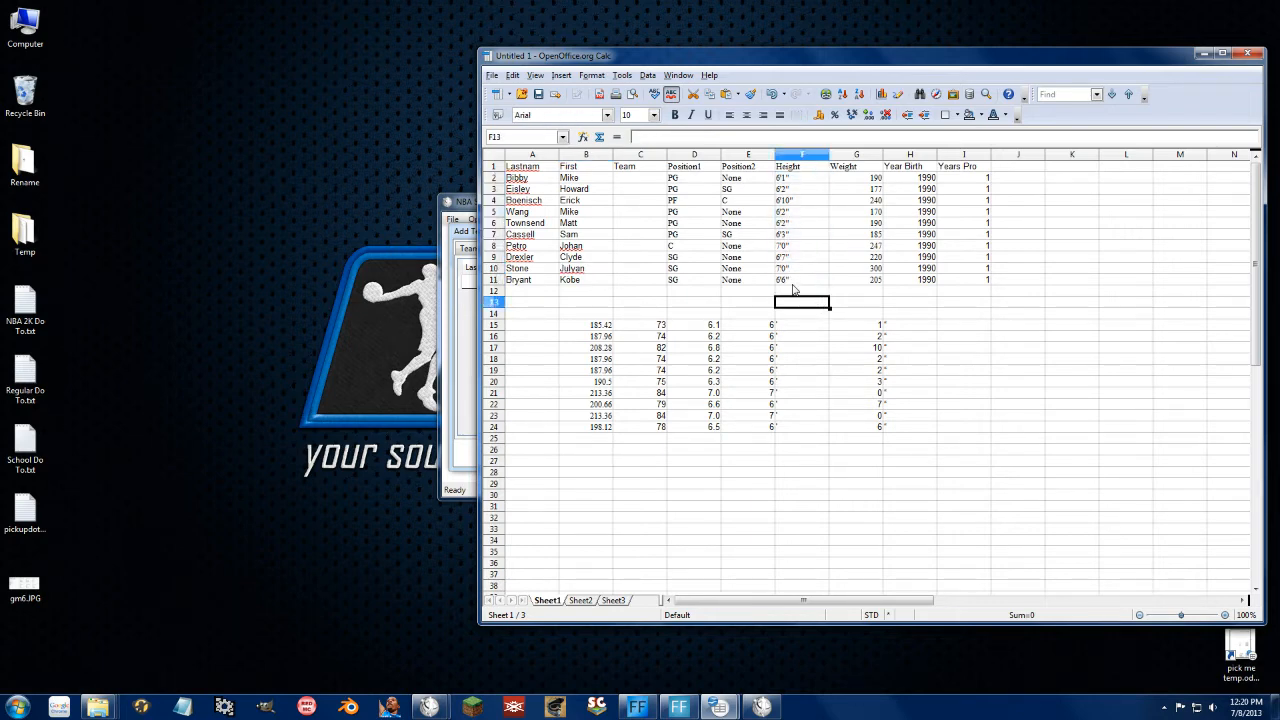
pyautogui.moveTo(860, 185); pyautogui.dragTo(857, 237)
pyautogui.click(858, 290)
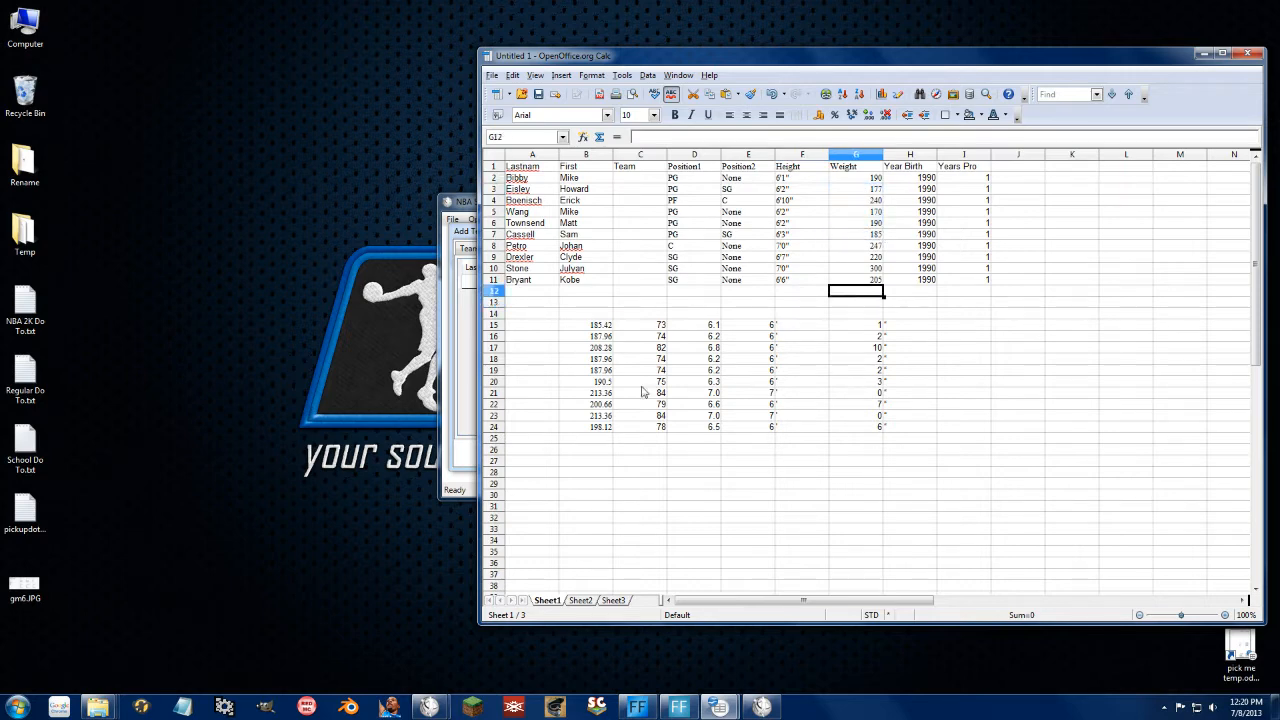
pyautogui.click(598, 330)
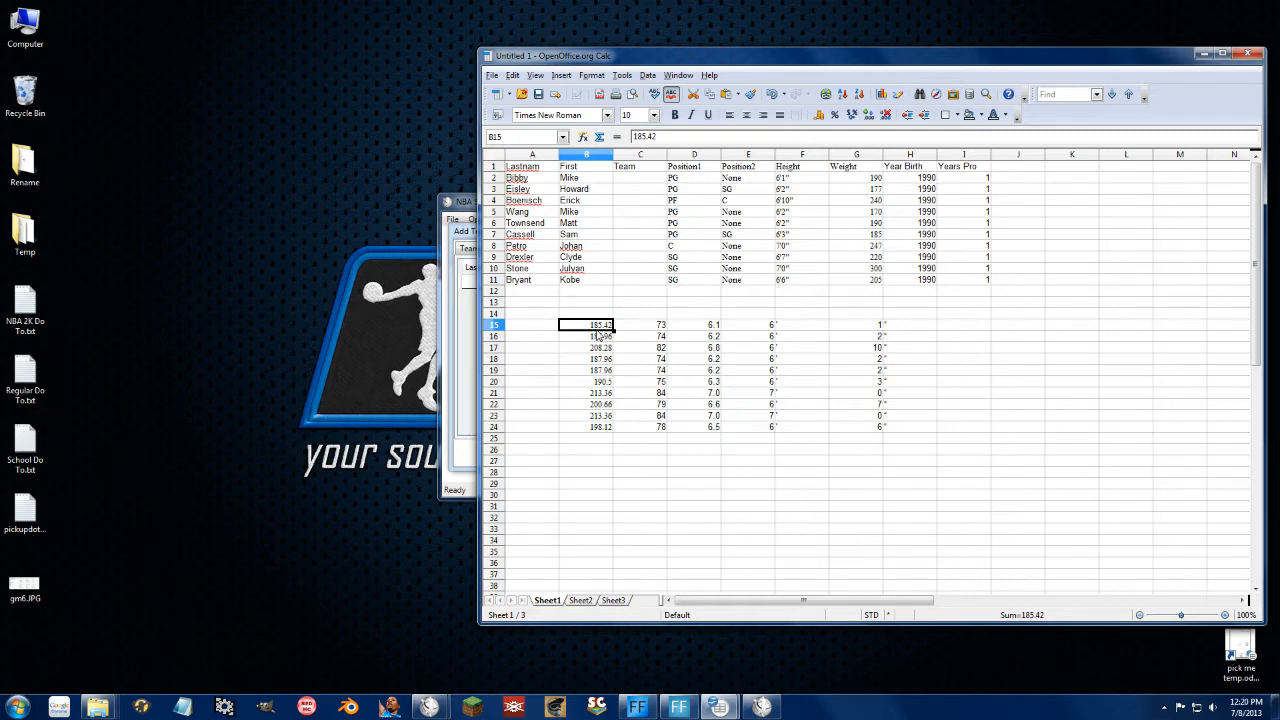
pyautogui.press('Right')
pyautogui.press('Right')
pyautogui.press('Right')
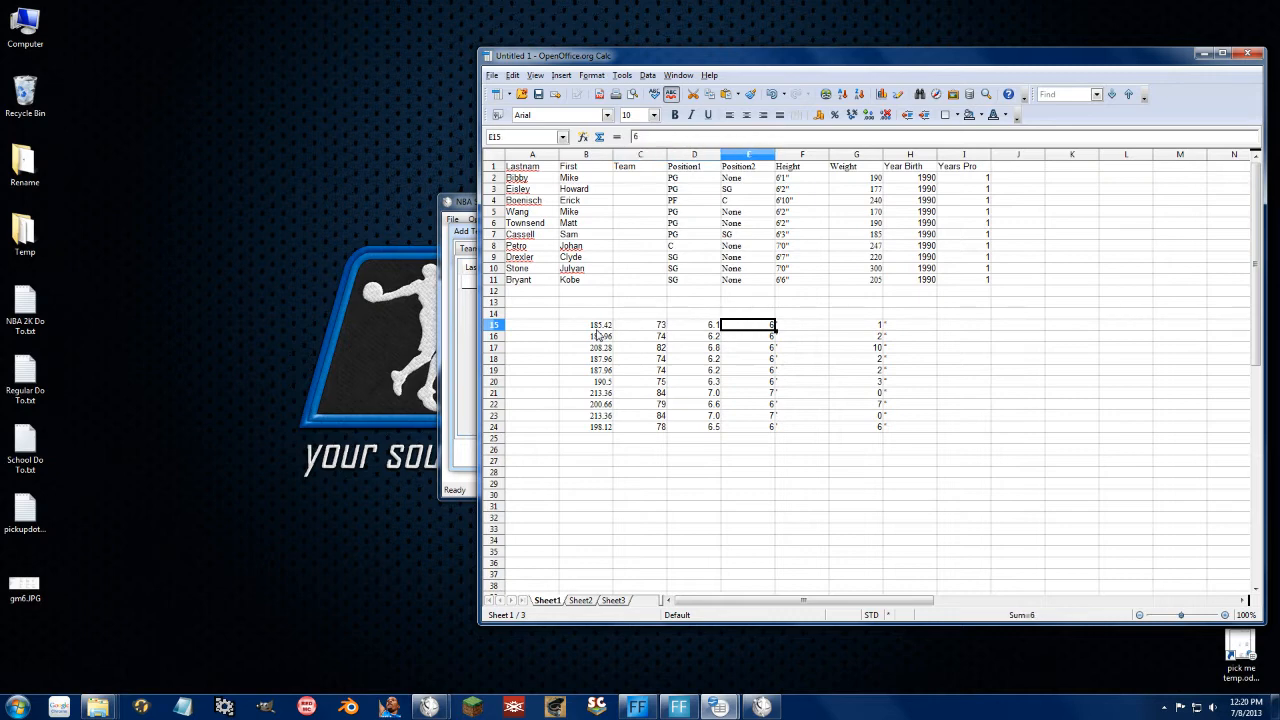
pyautogui.press('Right')
pyautogui.press('Right')
pyautogui.press('Right')
pyautogui.press('Left')
# Step: Cancel the accidental G18 formula edit and select the ten player rows A2:I11
pyautogui.moveTo(756, 326); pyautogui.dragTo(895, 327)
pyautogui.doubleClick(879, 358)
pyautogui.click(769, 190)
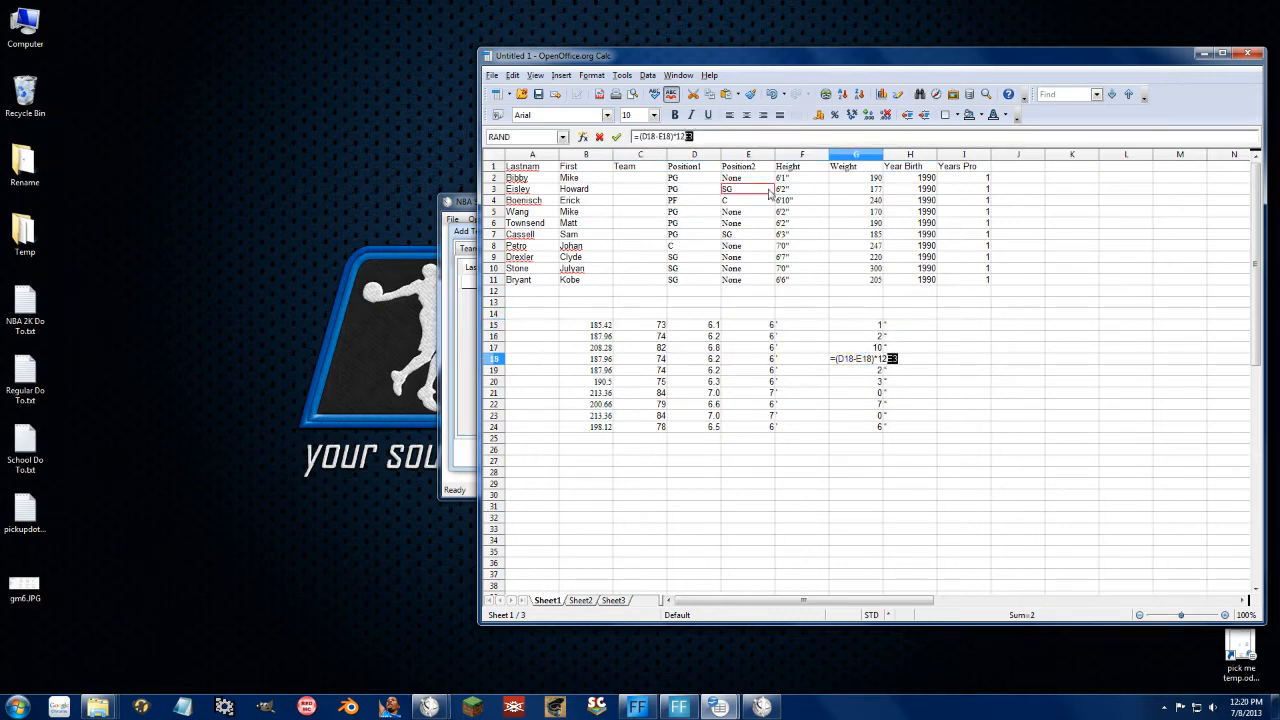
pyautogui.click(556, 170)
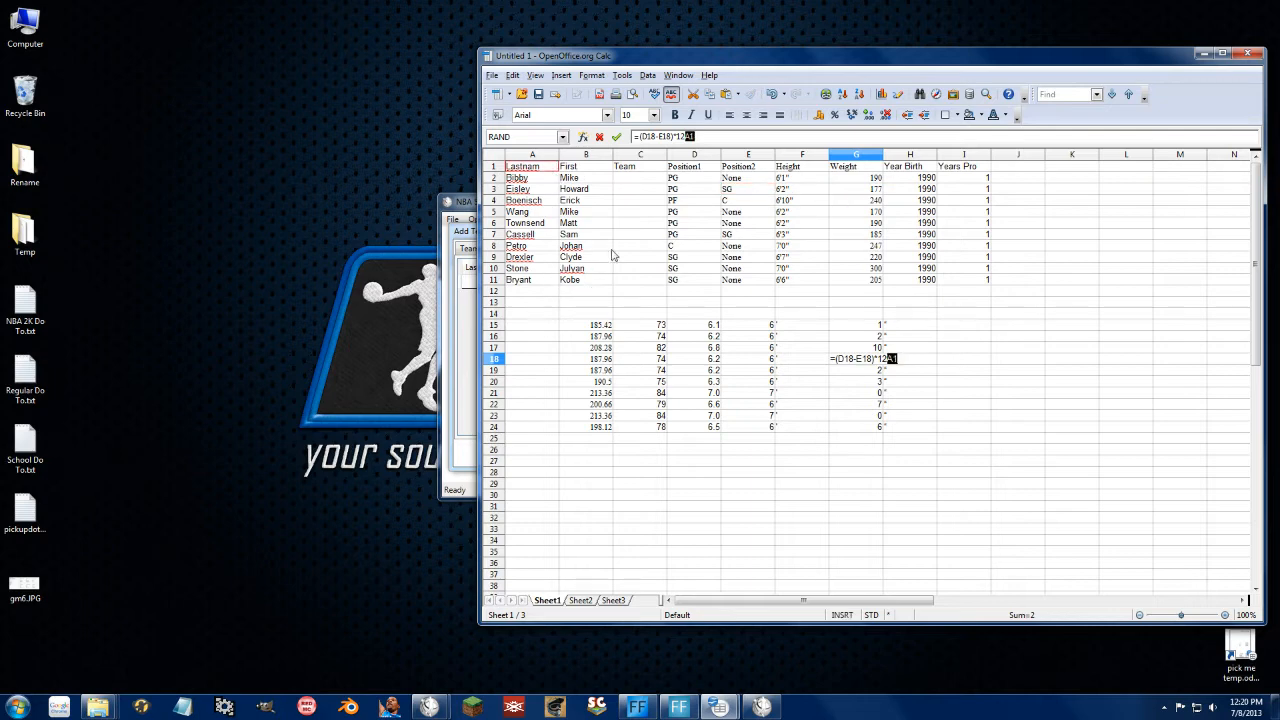
pyautogui.press('Escape')
pyautogui.click(623, 290)
pyautogui.moveTo(520, 280); pyautogui.dragTo(948, 183)
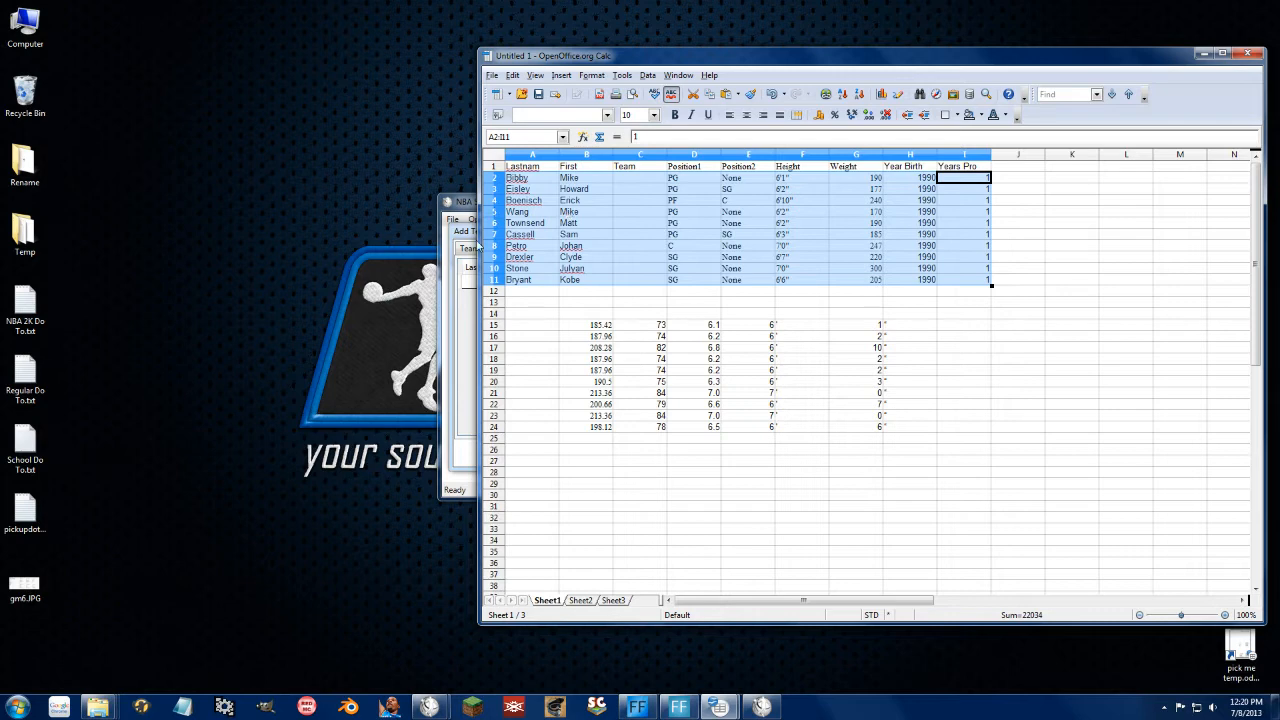
# Step: Paste the ten player rows into the Players grid and add them as free agents
pyautogui.click(478, 244)
pyautogui.click(488, 285)
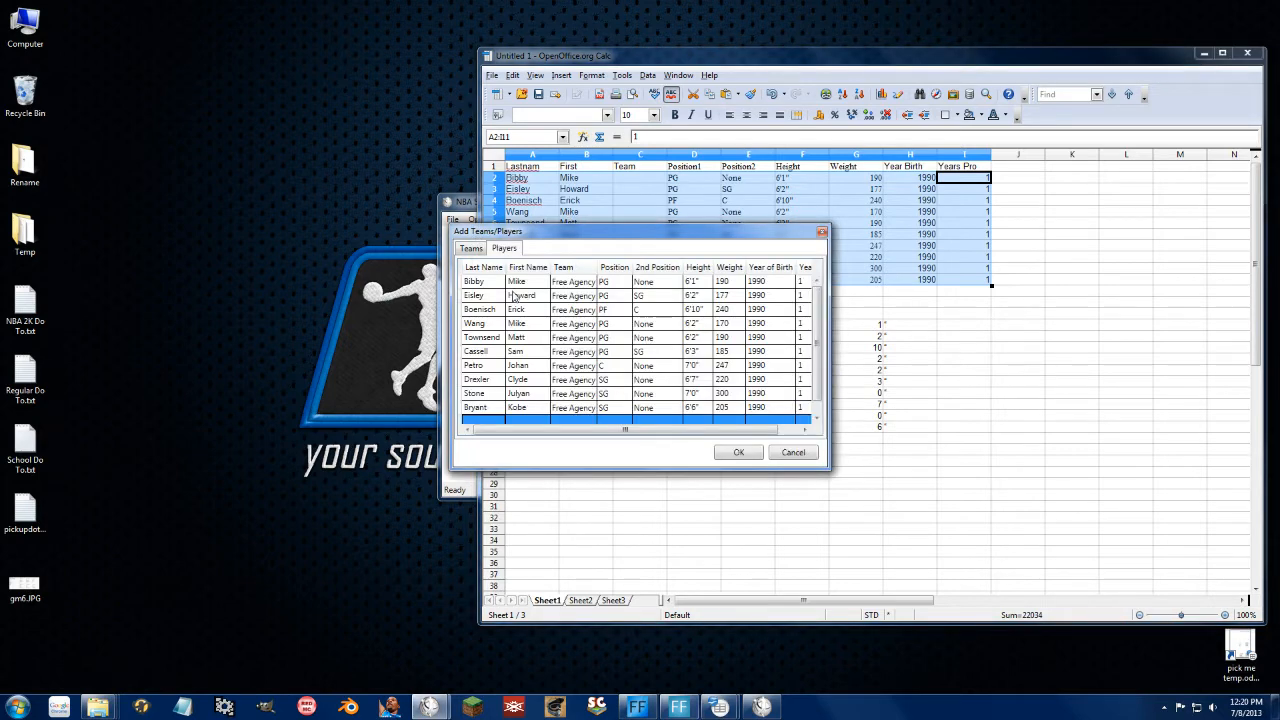
pyautogui.click(739, 455)
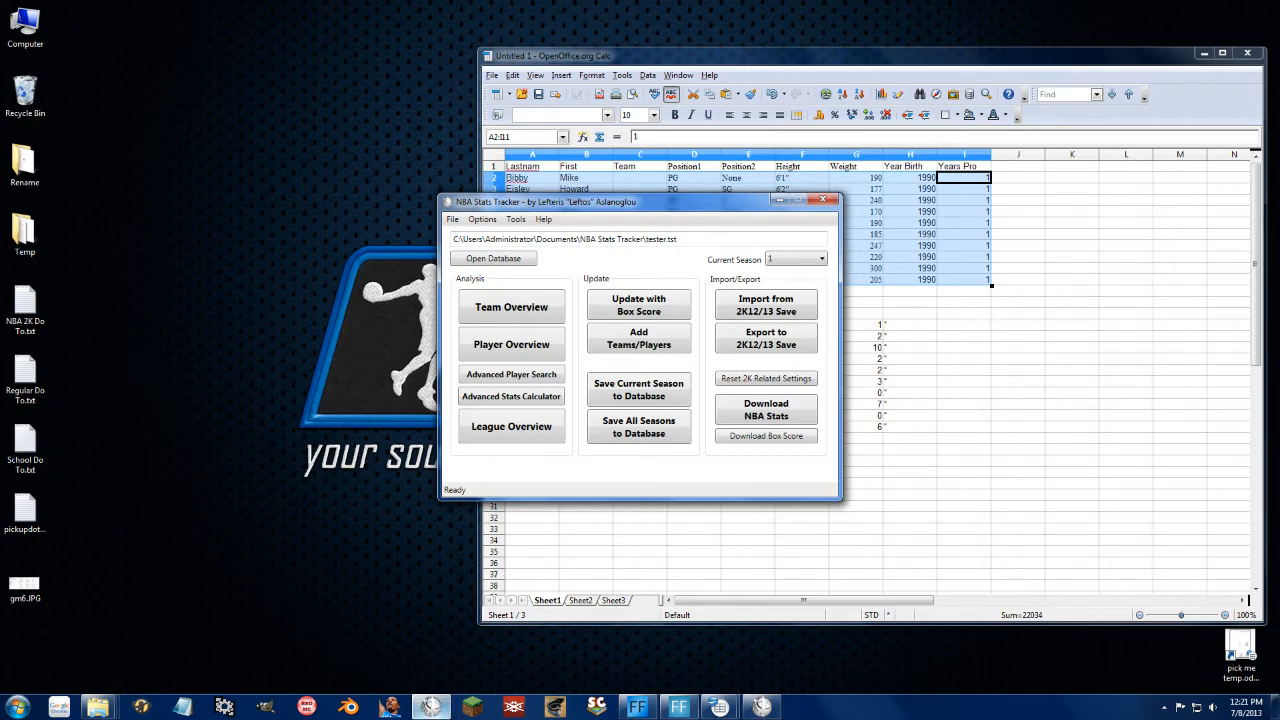
pyautogui.click(320, 706)
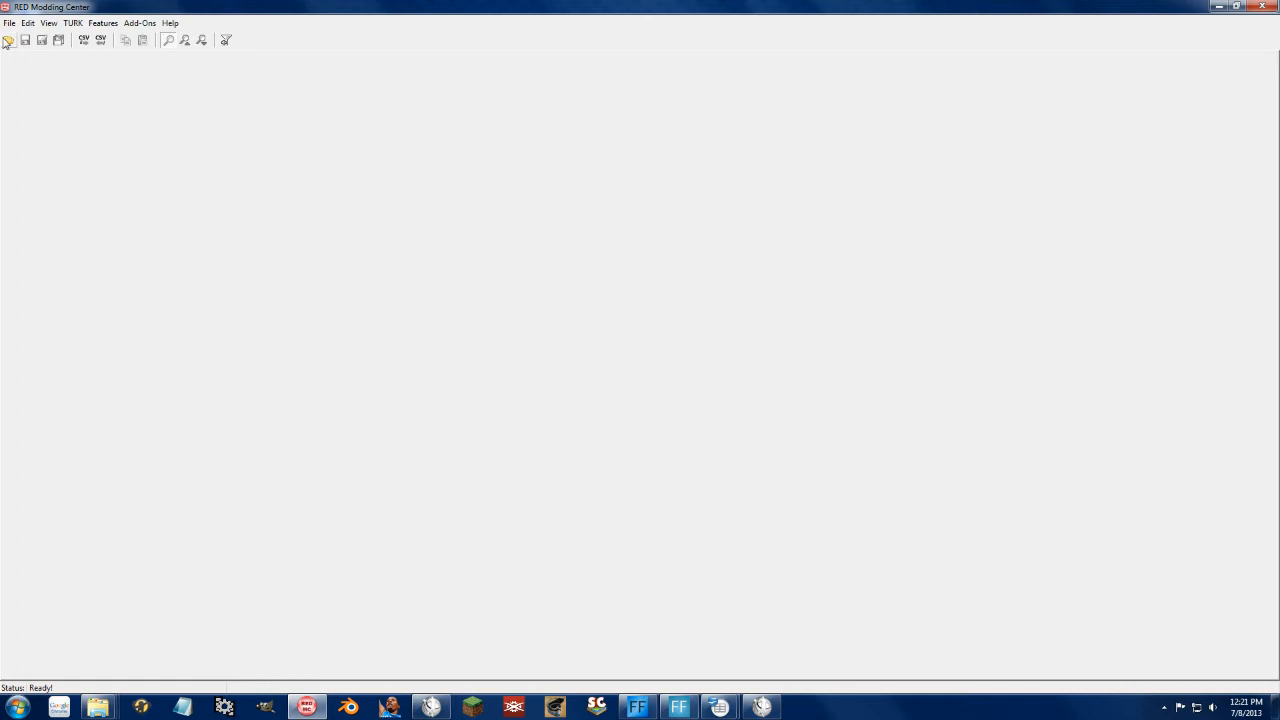
# Step: Open the zPickupREAL.ROS roster from the saves folder and view its Teams table
pyautogui.click(8, 41)
pyautogui.click(237, 191)
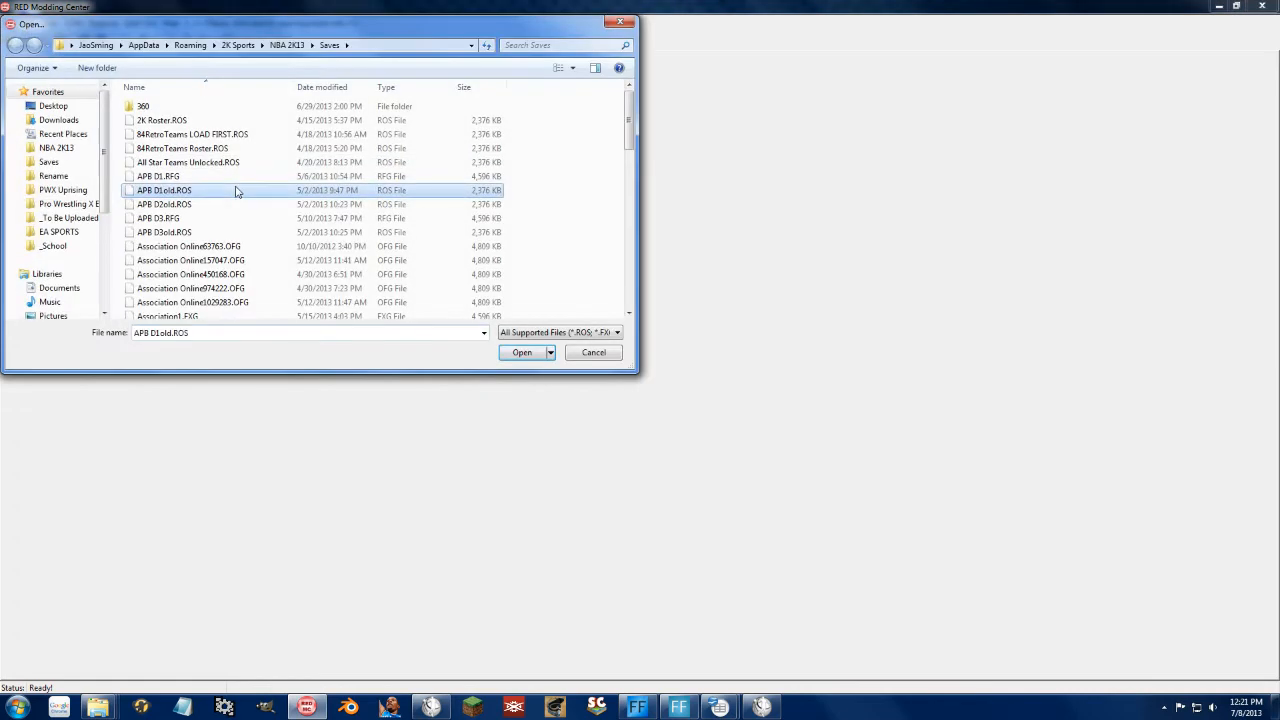
pyautogui.scroll(-15, 237, 195)
pyautogui.doubleClick(166, 299)
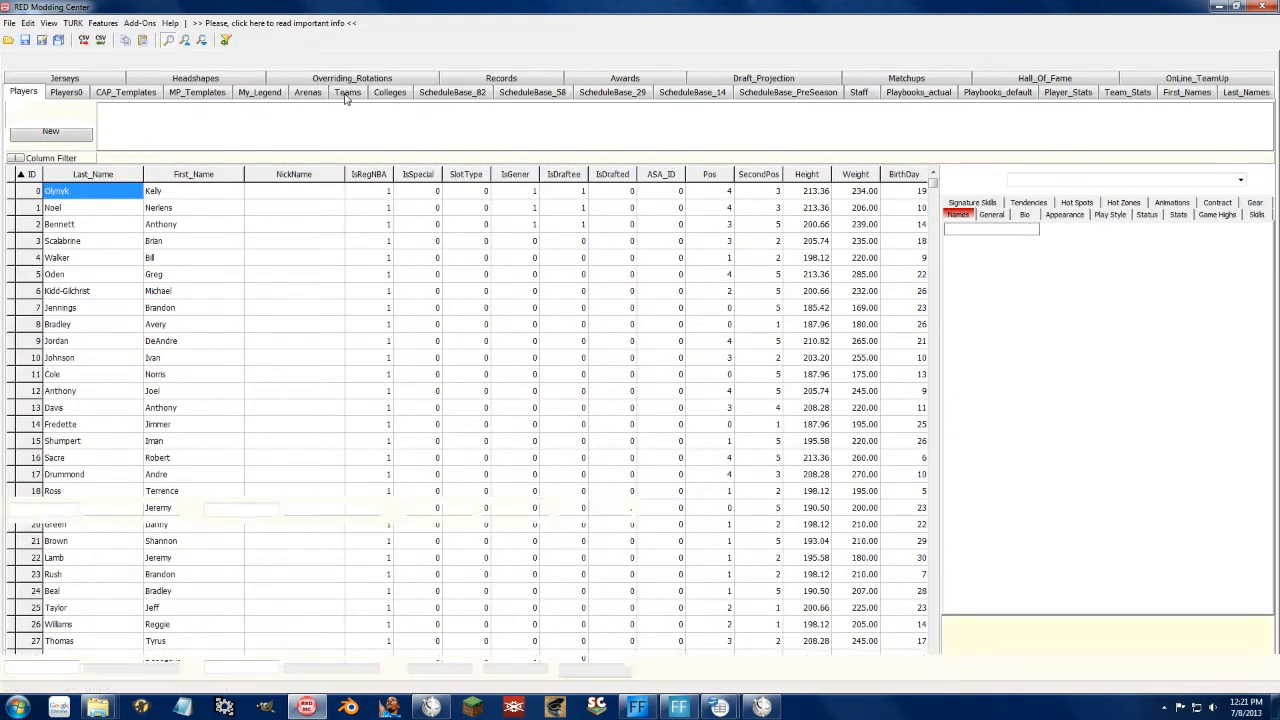
pyautogui.click(347, 92)
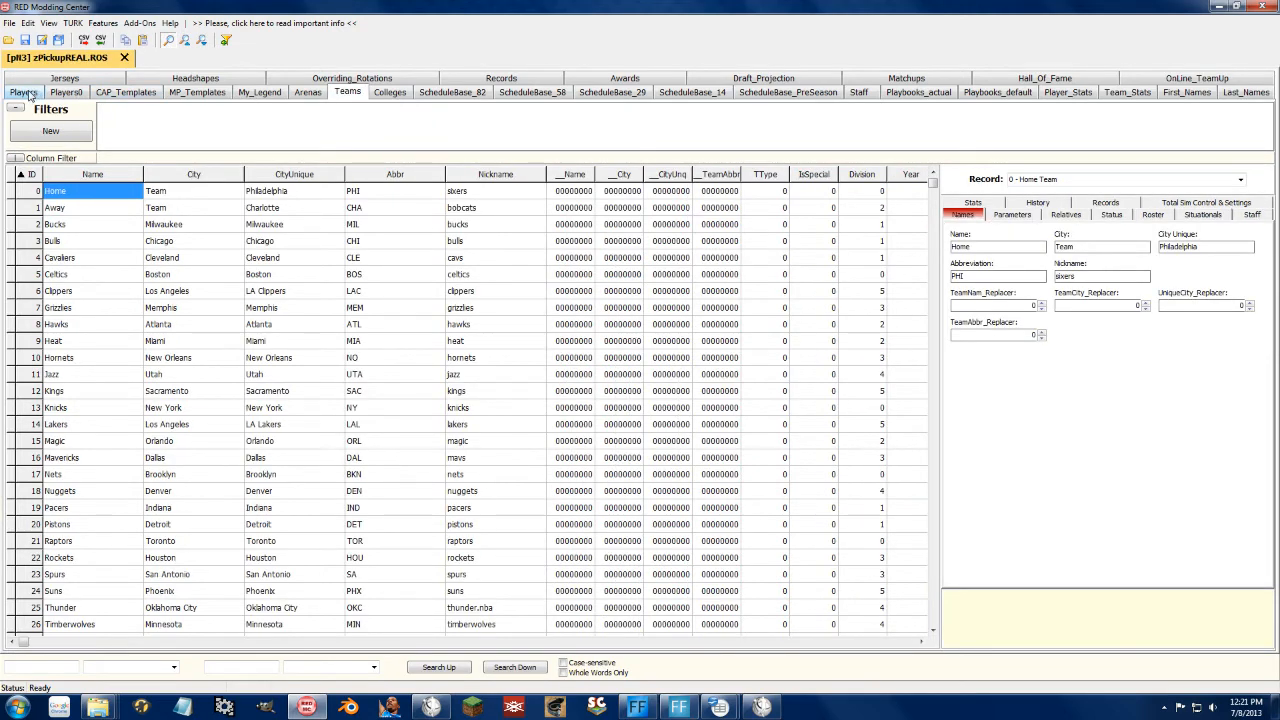
# Step: Browse the Players table filtered to pickup players, then return to the Teams table
pyautogui.click(23, 92)
pyautogui.click(100, 257)
pyautogui.moveTo(65, 207); pyautogui.dragTo(118, 576)
pyautogui.click(323, 272)
pyautogui.click(397, 143)
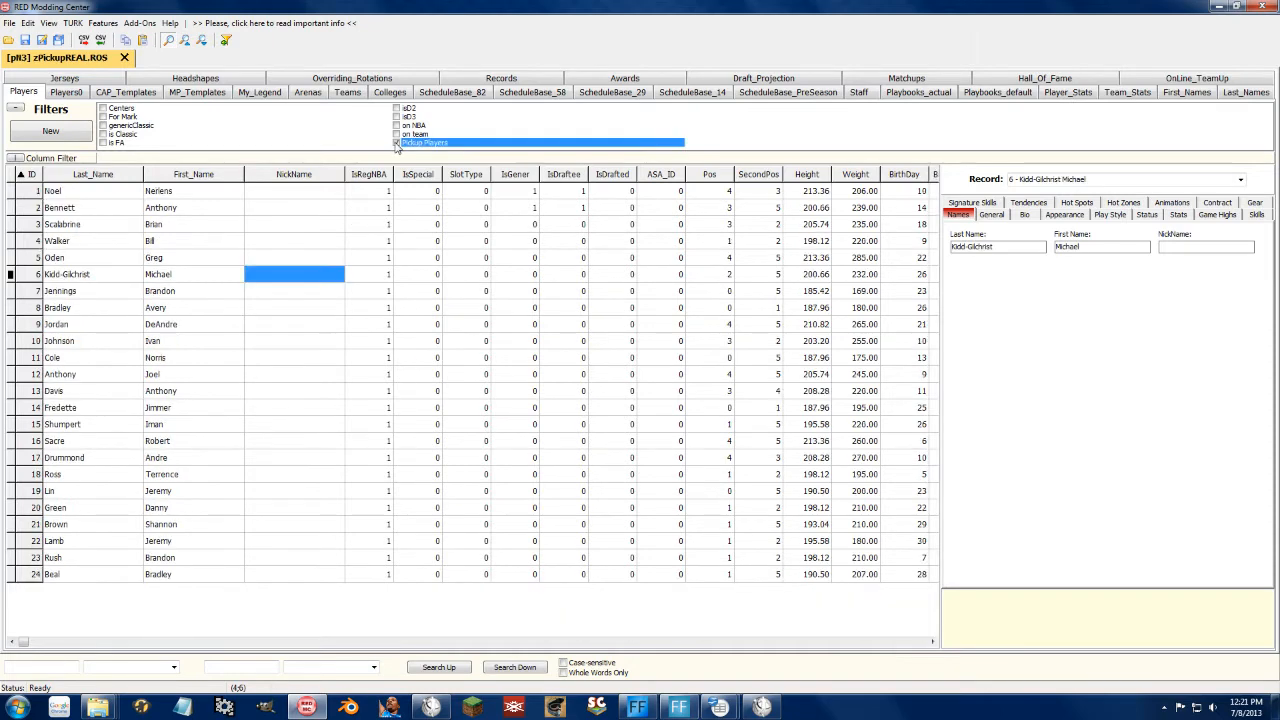
pyautogui.moveTo(96, 576); pyautogui.dragTo(211, 190)
pyautogui.click(232, 310)
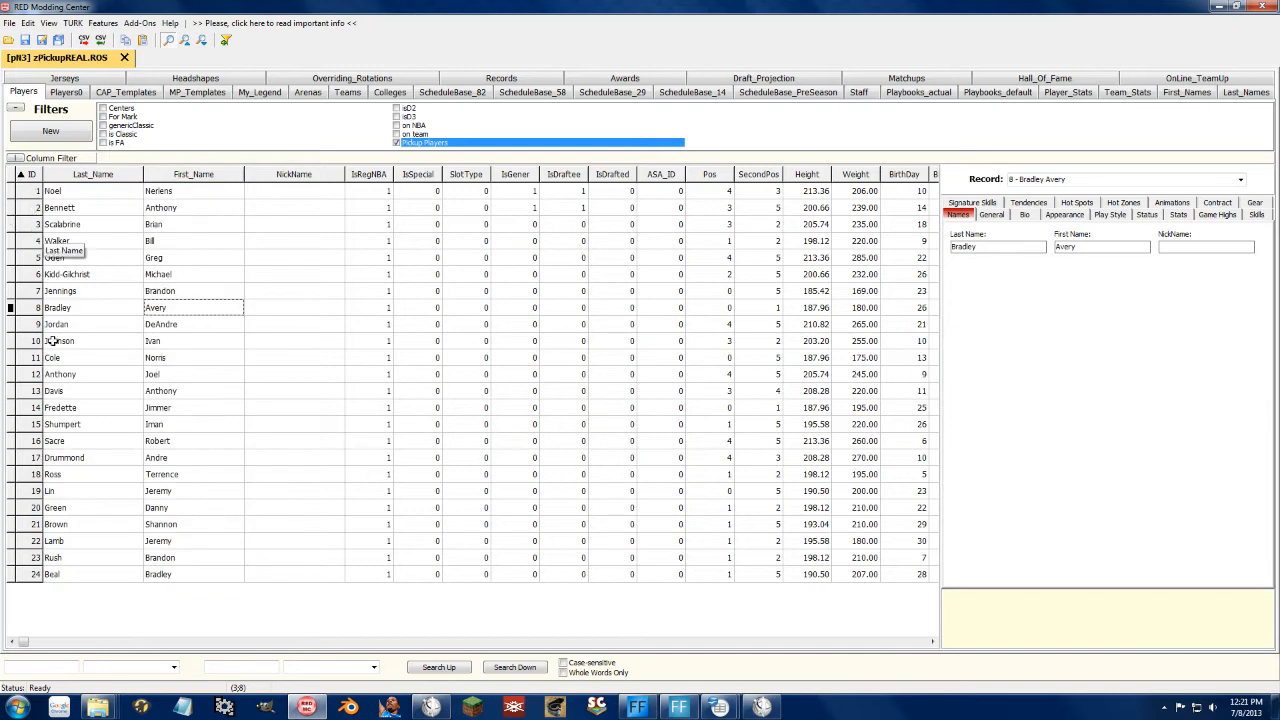
pyautogui.click(341, 93)
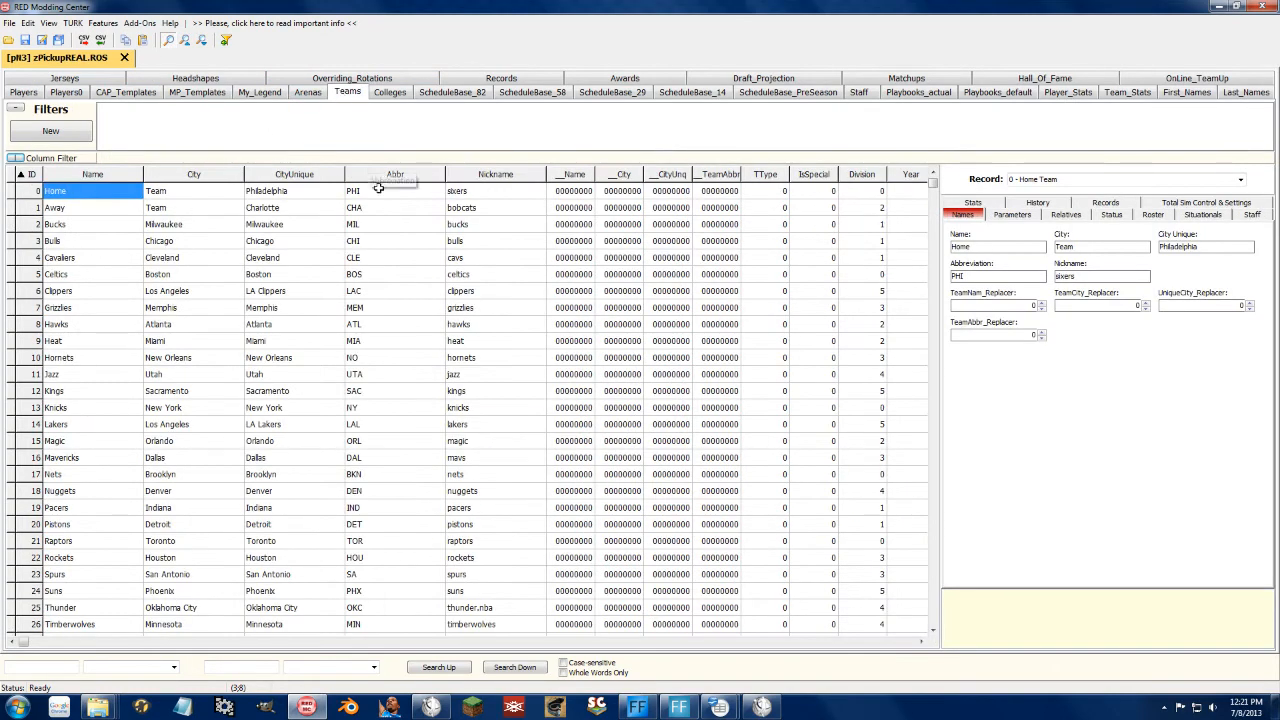
# Step: Check the Home and Away rows' Ros_PG–Ros_C slots, then close RED Modding Center
pyautogui.click(495, 645)
pyautogui.click(499, 645)
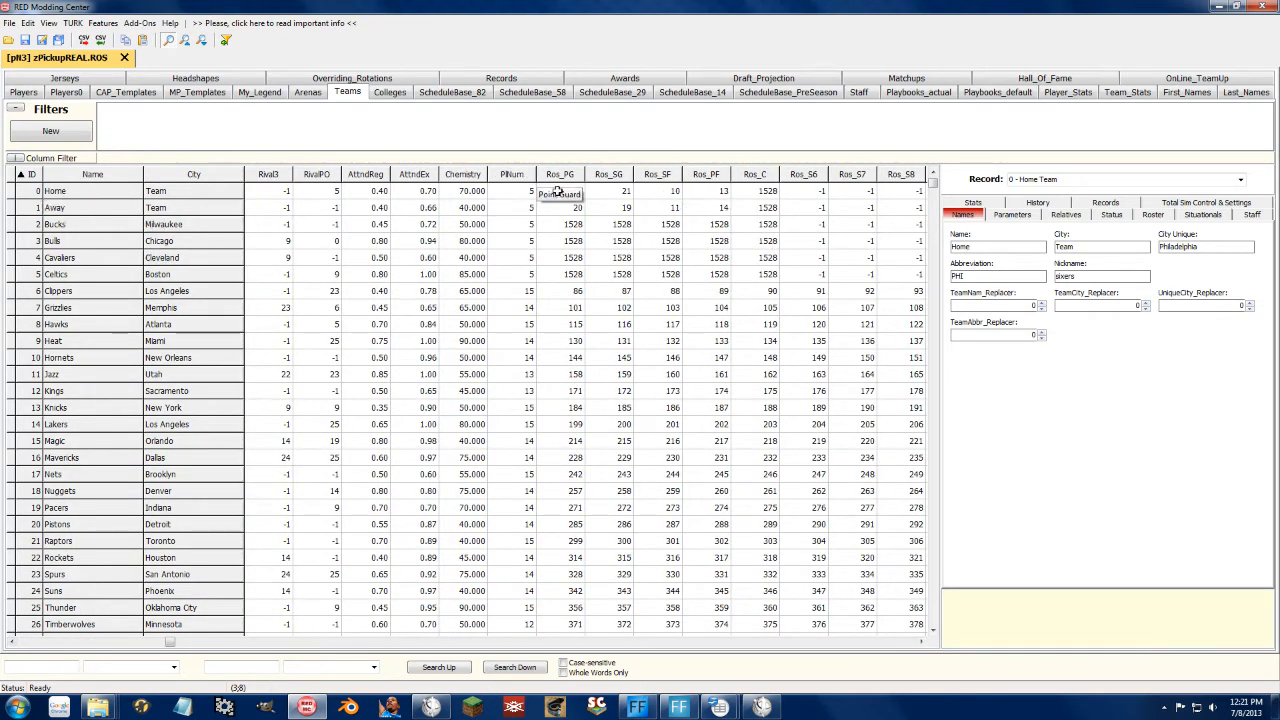
pyautogui.moveTo(573, 190); pyautogui.dragTo(706, 189)
pyautogui.moveTo(574, 207); pyautogui.dragTo(703, 204)
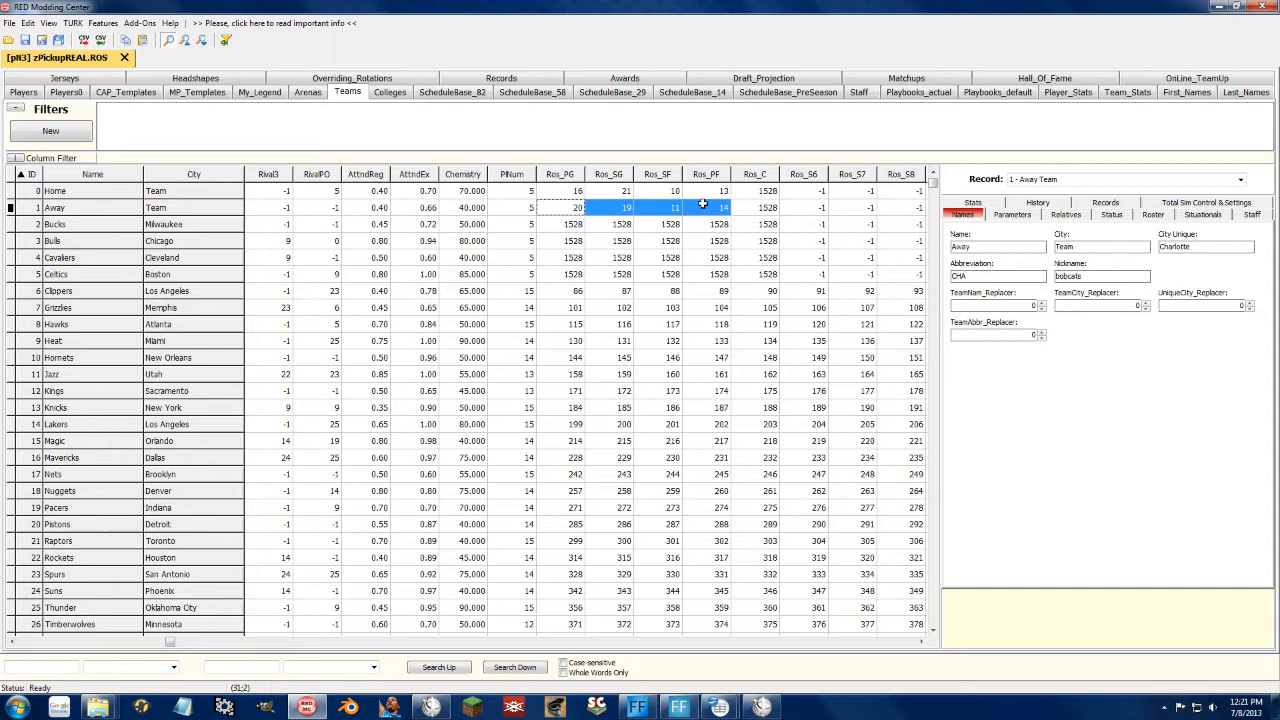
pyautogui.click(766, 192)
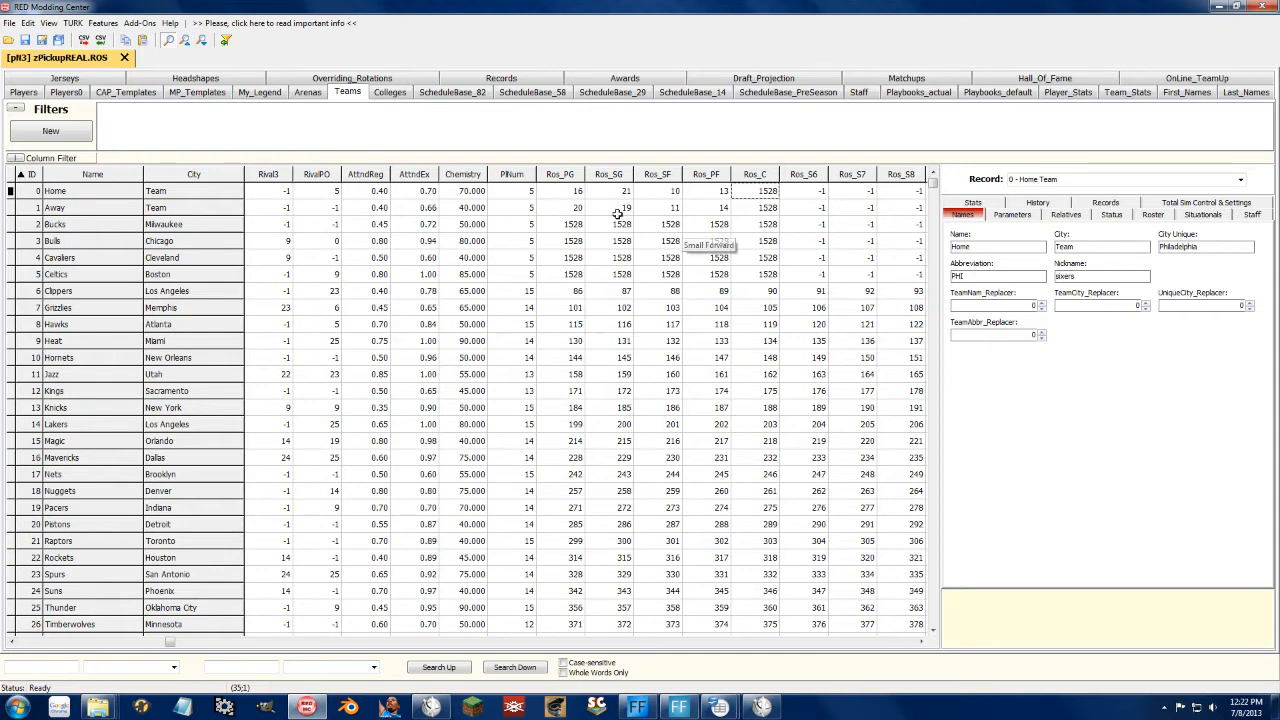
pyautogui.click(1270, 4)
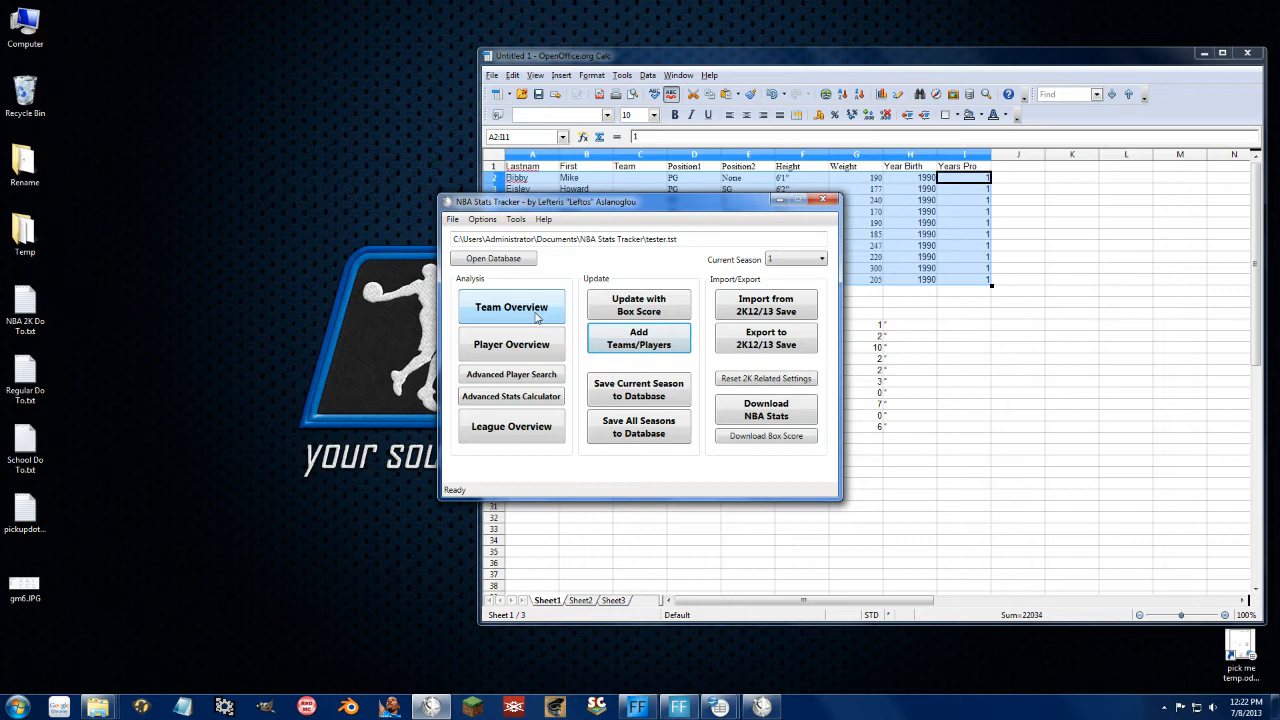
# Step: Open Team Overview showing the Away team's roster
pyautogui.click(537, 318)
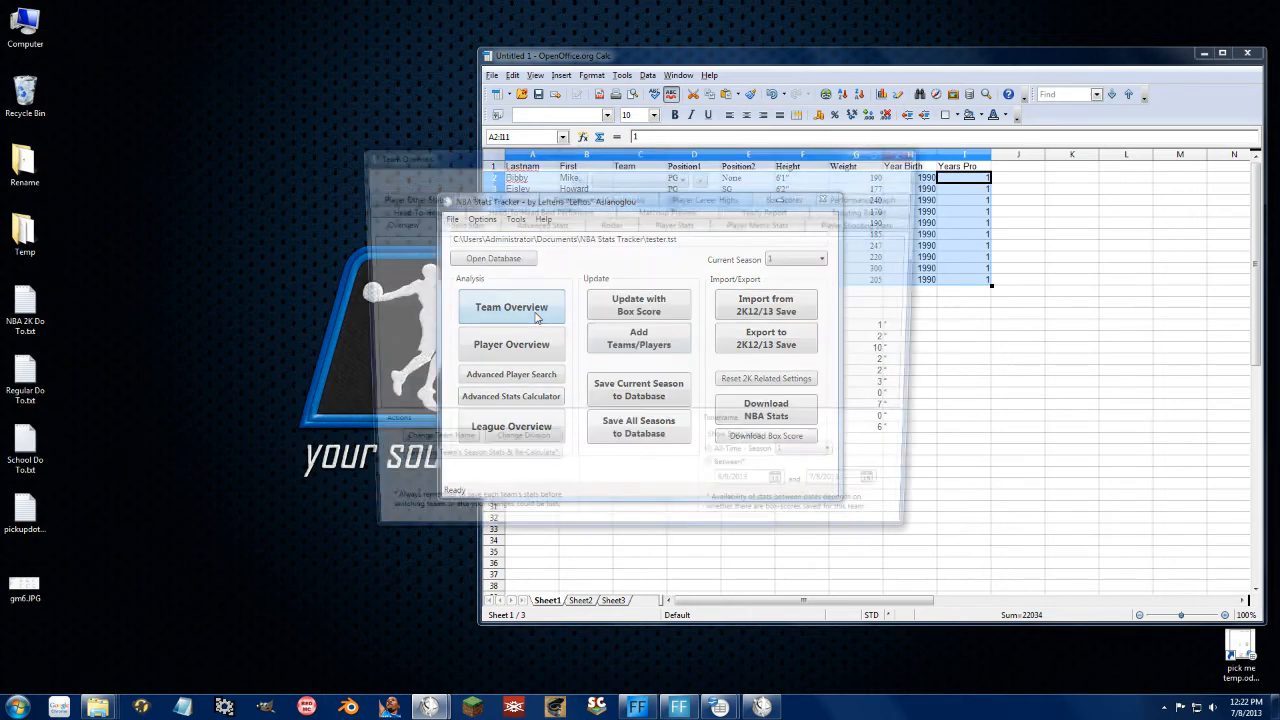
pyautogui.click(619, 177)
pyautogui.click(619, 191)
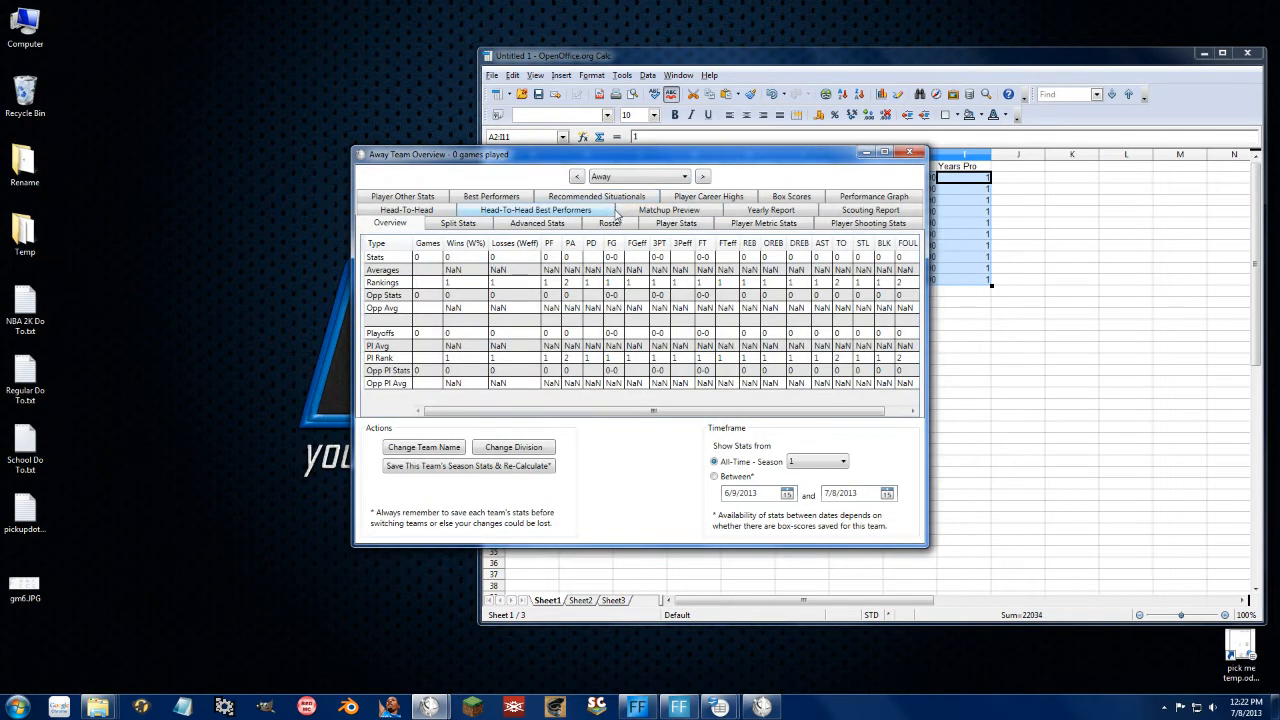
pyautogui.click(611, 222)
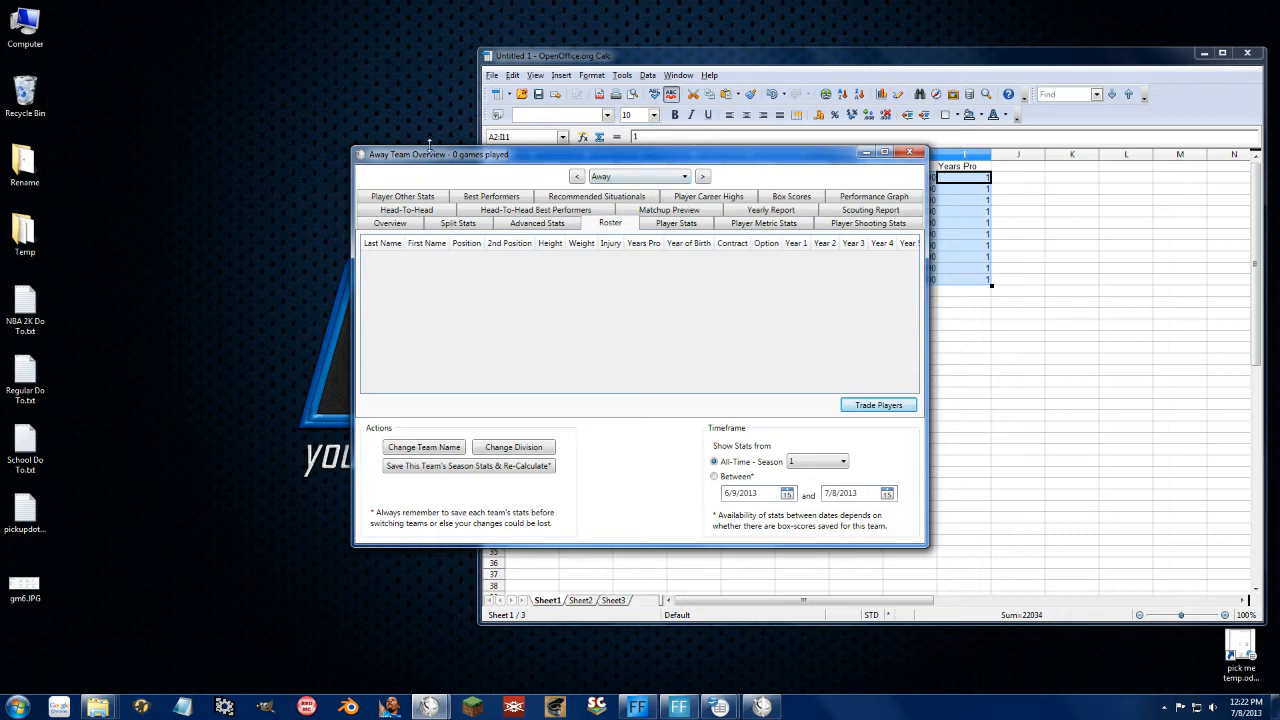
pyautogui.moveTo(524, 155); pyautogui.dragTo(477, 160)
# Step: In Trade Players, move four free agents from Free Agency to Away
pyautogui.click(866, 398)
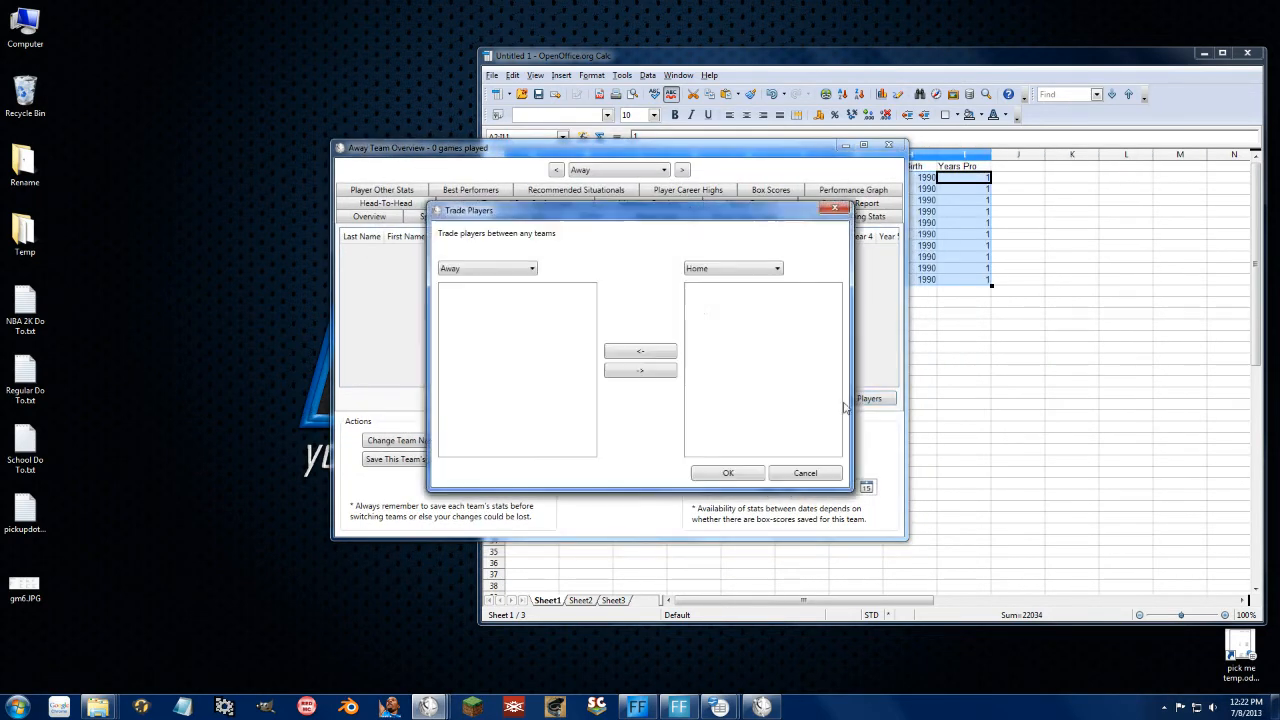
pyautogui.click(758, 266)
pyautogui.click(724, 300)
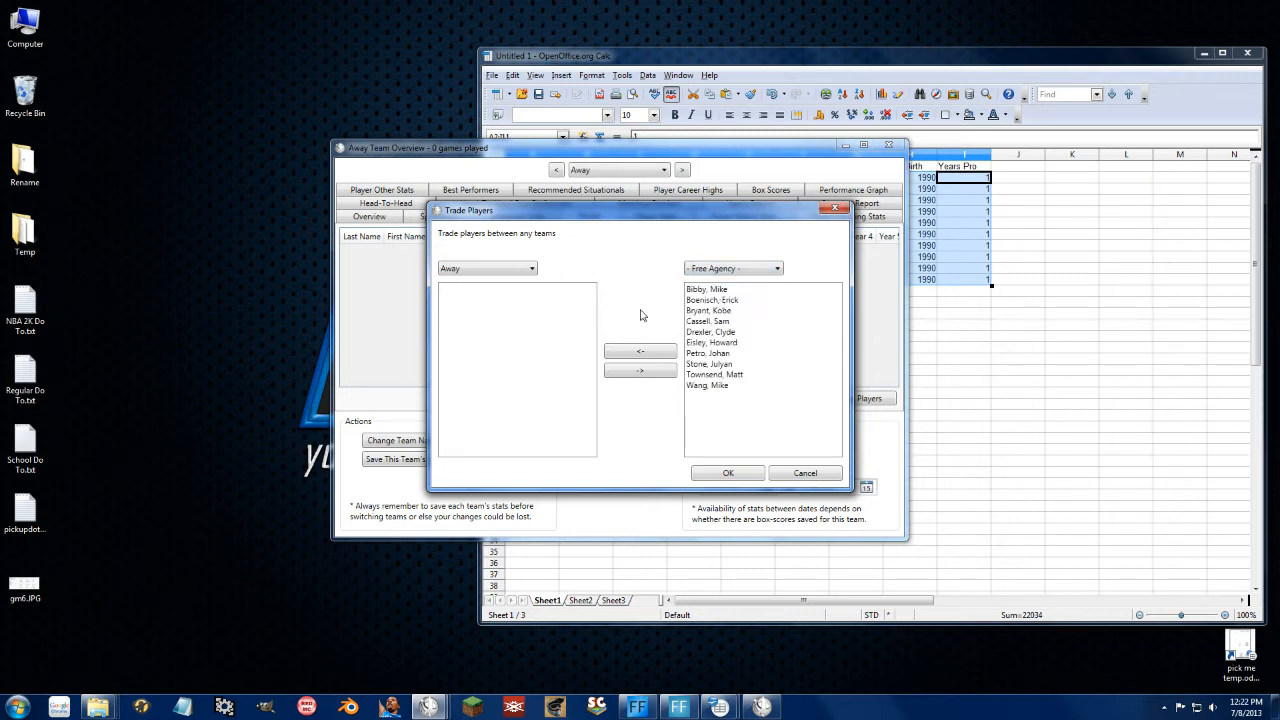
pyautogui.click(713, 387)
pyautogui.keyDown('shift'); pyautogui.click(724, 378); pyautogui.keyUp('shift')
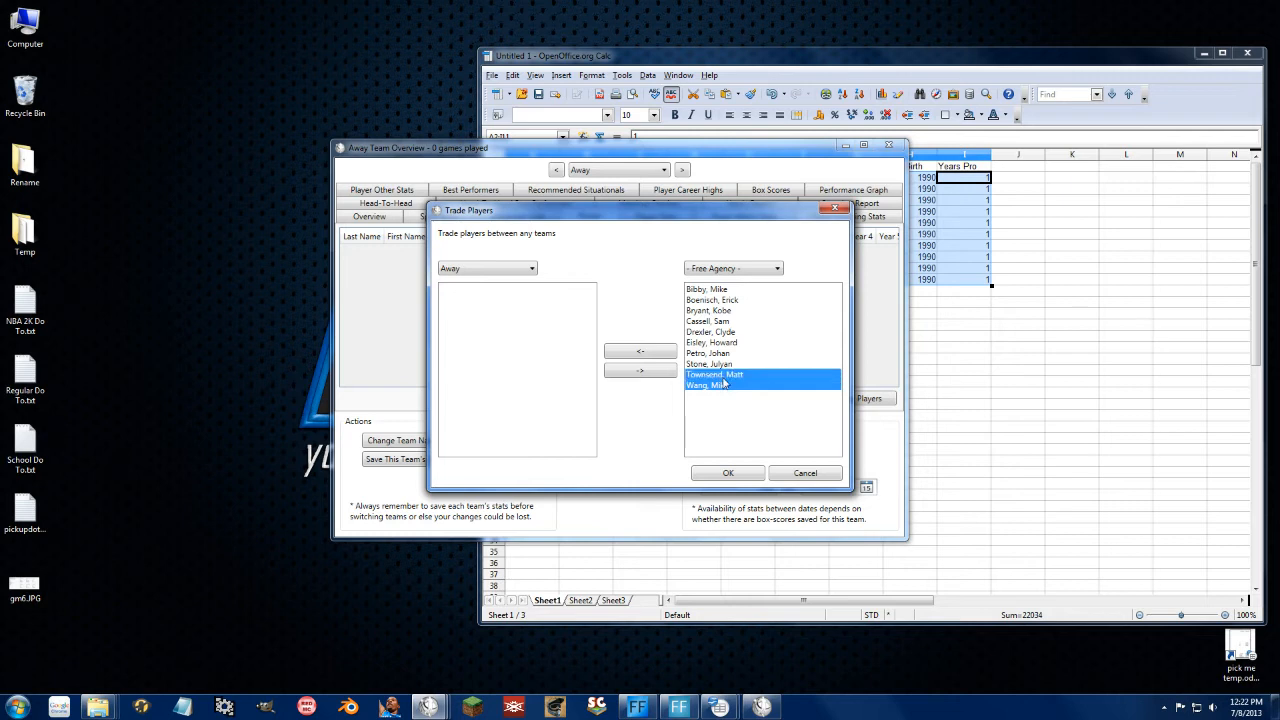
pyautogui.keyDown('ctrl'); pyautogui.click(724, 302); pyautogui.keyUp('ctrl')
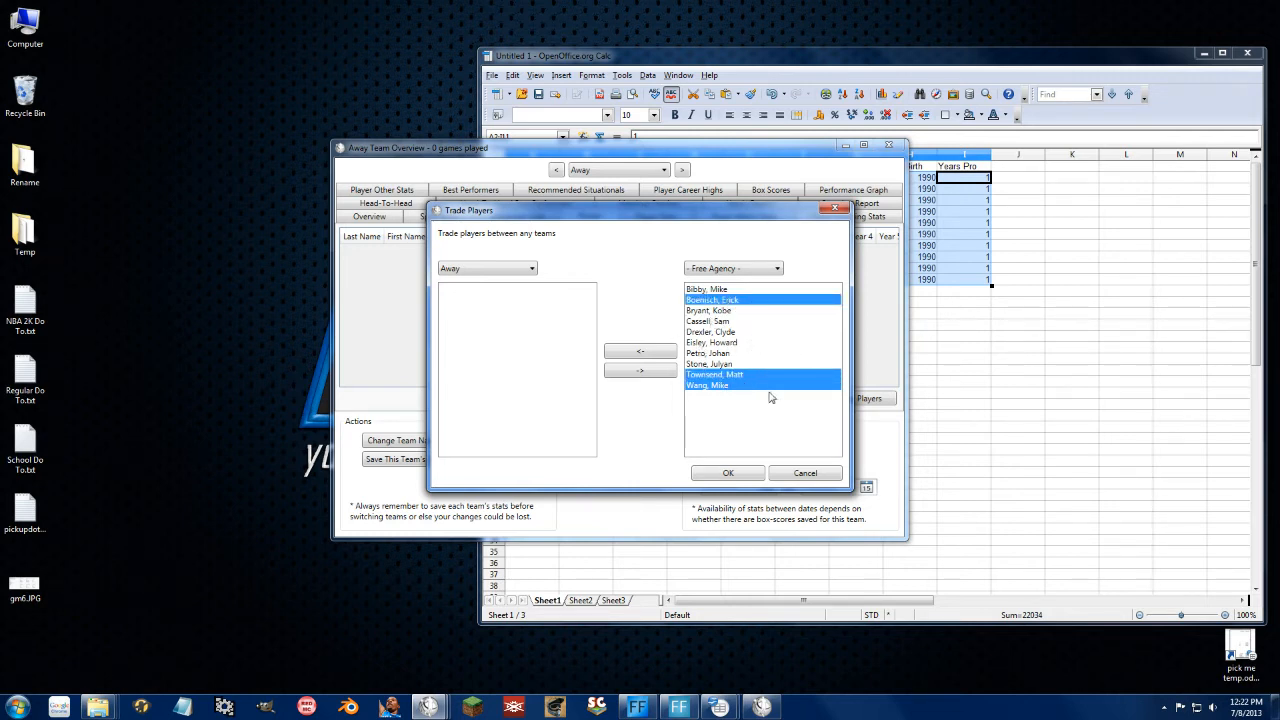
pyautogui.keyDown('ctrl'); pyautogui.click(714, 311); pyautogui.keyUp('ctrl')
pyautogui.click(652, 351)
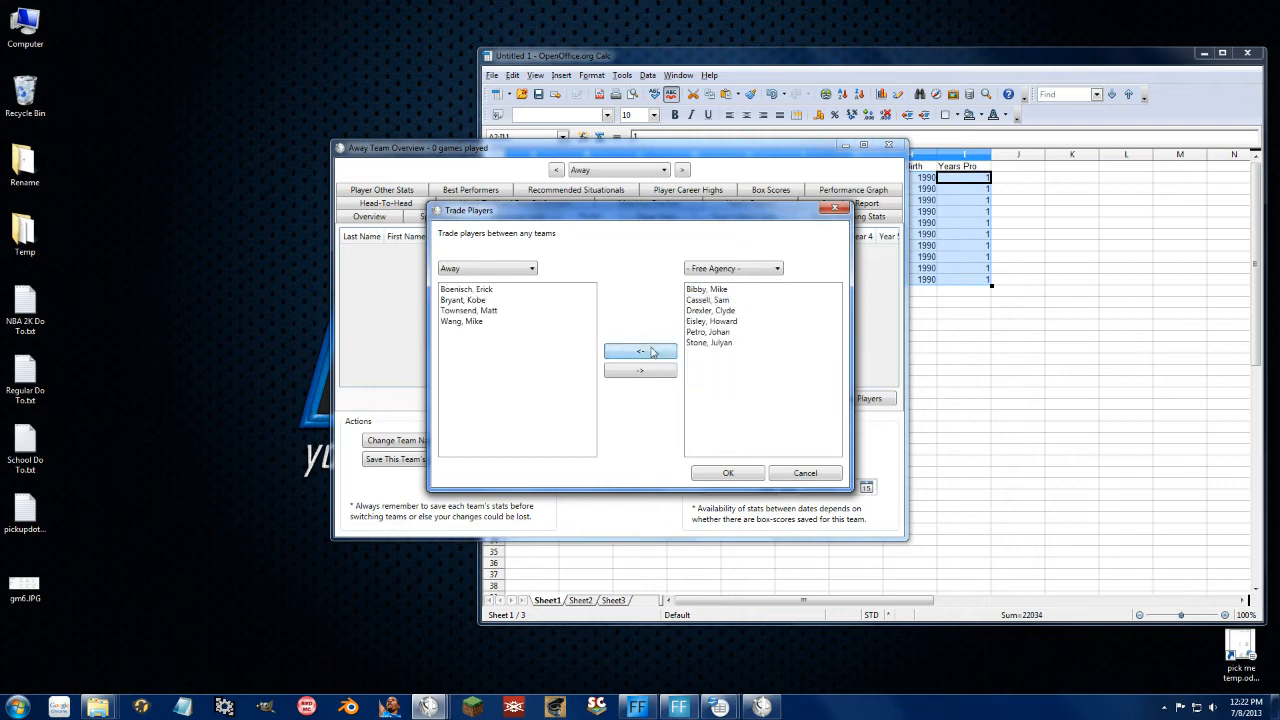
# Step: Switch the receiving team to Home and move four other free agents there
pyautogui.click(470, 270)
pyautogui.click(467, 293)
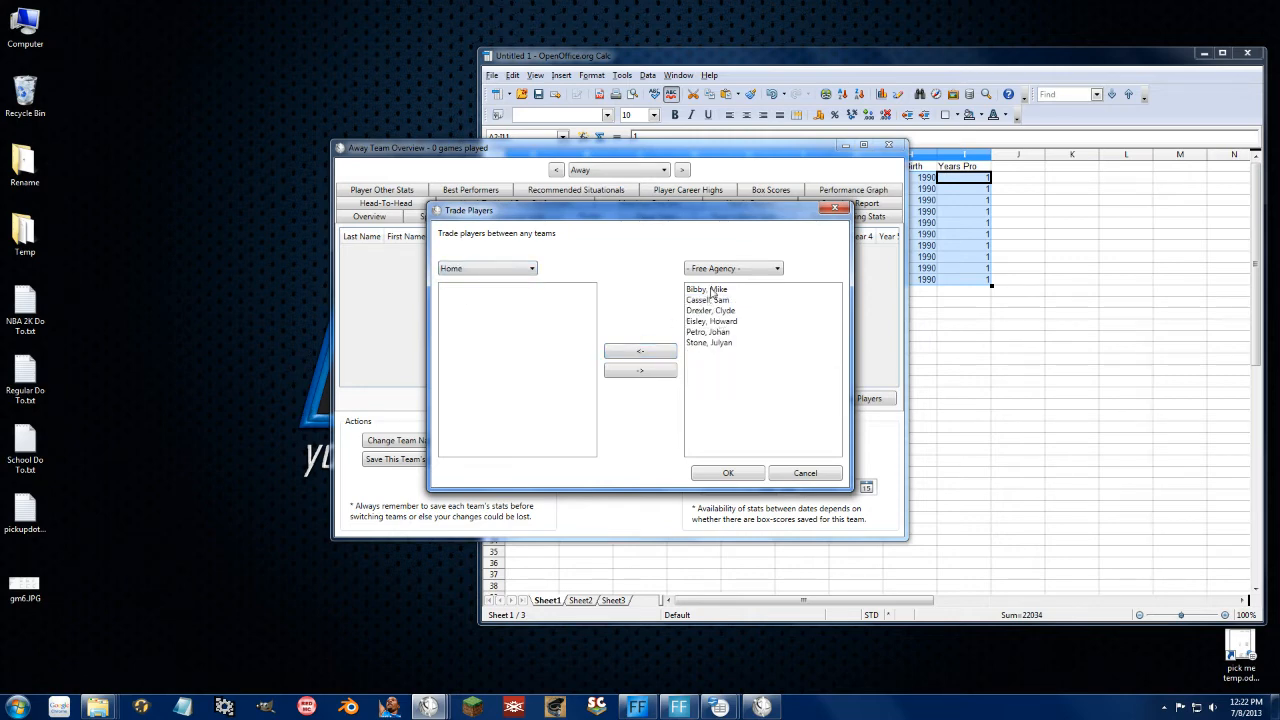
pyautogui.click(711, 289)
pyautogui.keyDown('shift'); pyautogui.click(719, 311); pyautogui.keyUp('shift')
pyautogui.keyDown('shift'); pyautogui.click(716, 321); pyautogui.keyUp('shift')
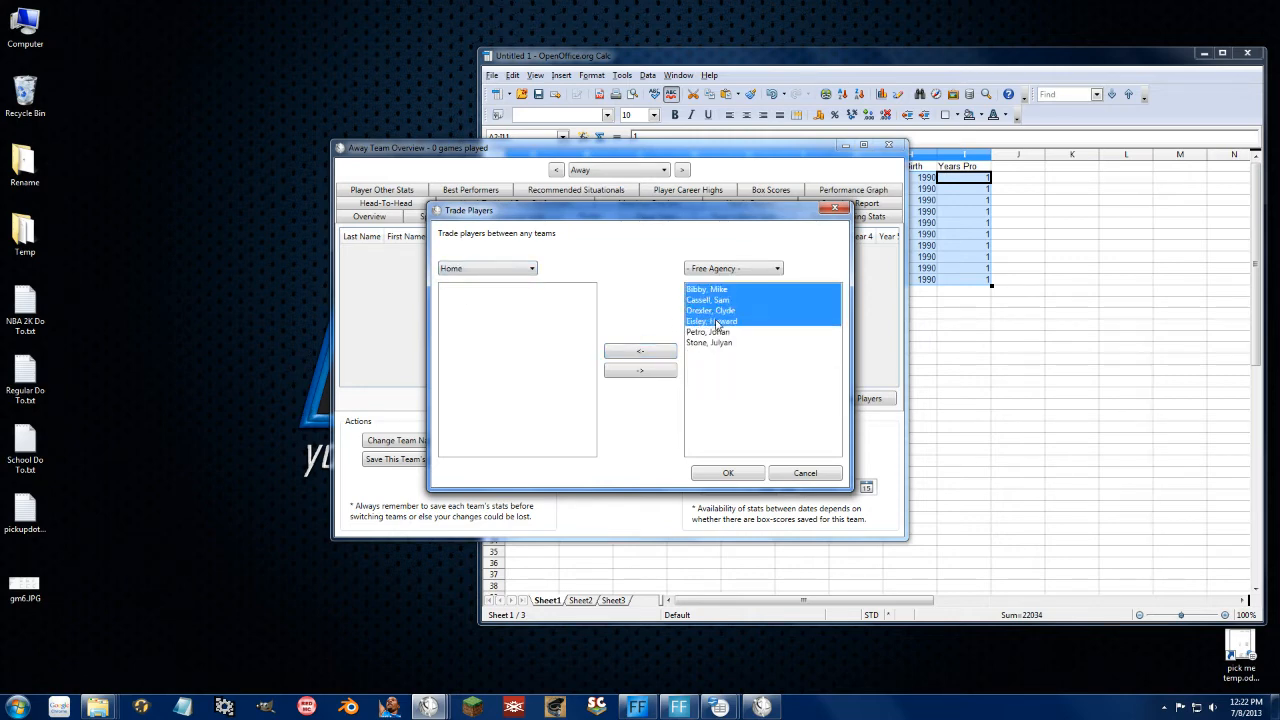
pyautogui.click(646, 352)
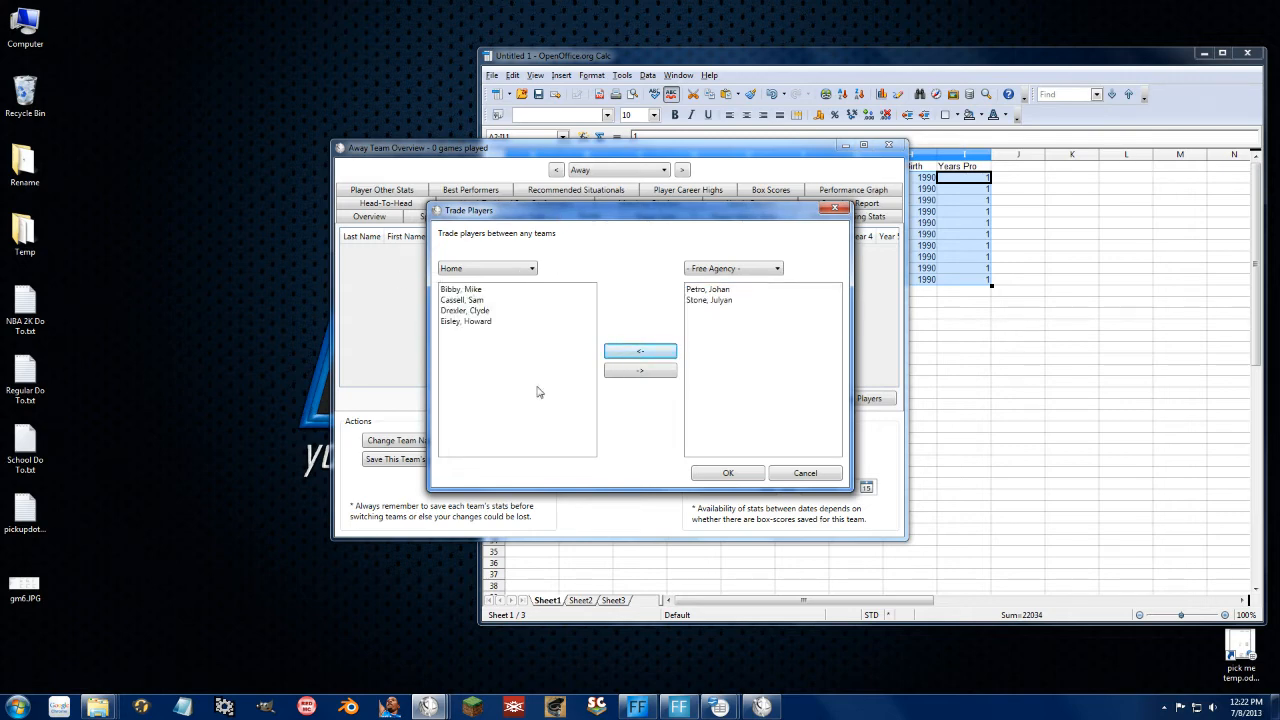
# Step: Confirm the trades, check the Home roster and close Team Overview
pyautogui.click(729, 474)
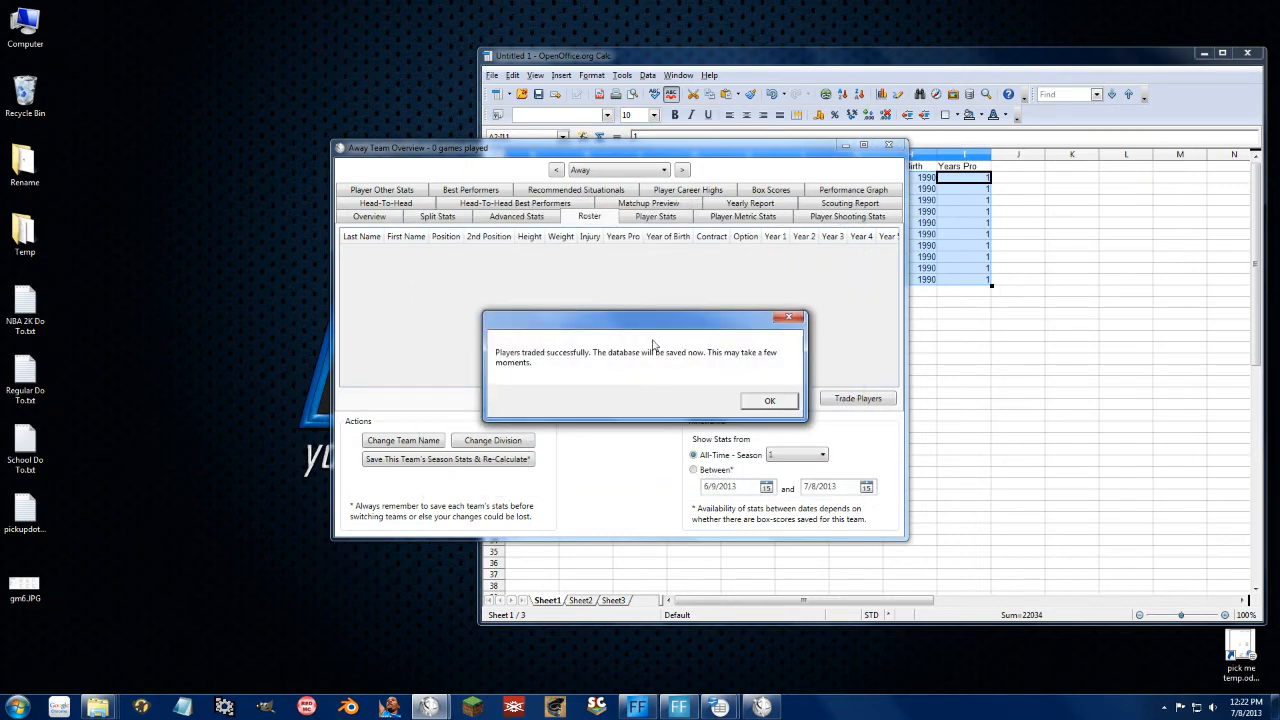
pyautogui.click(769, 400)
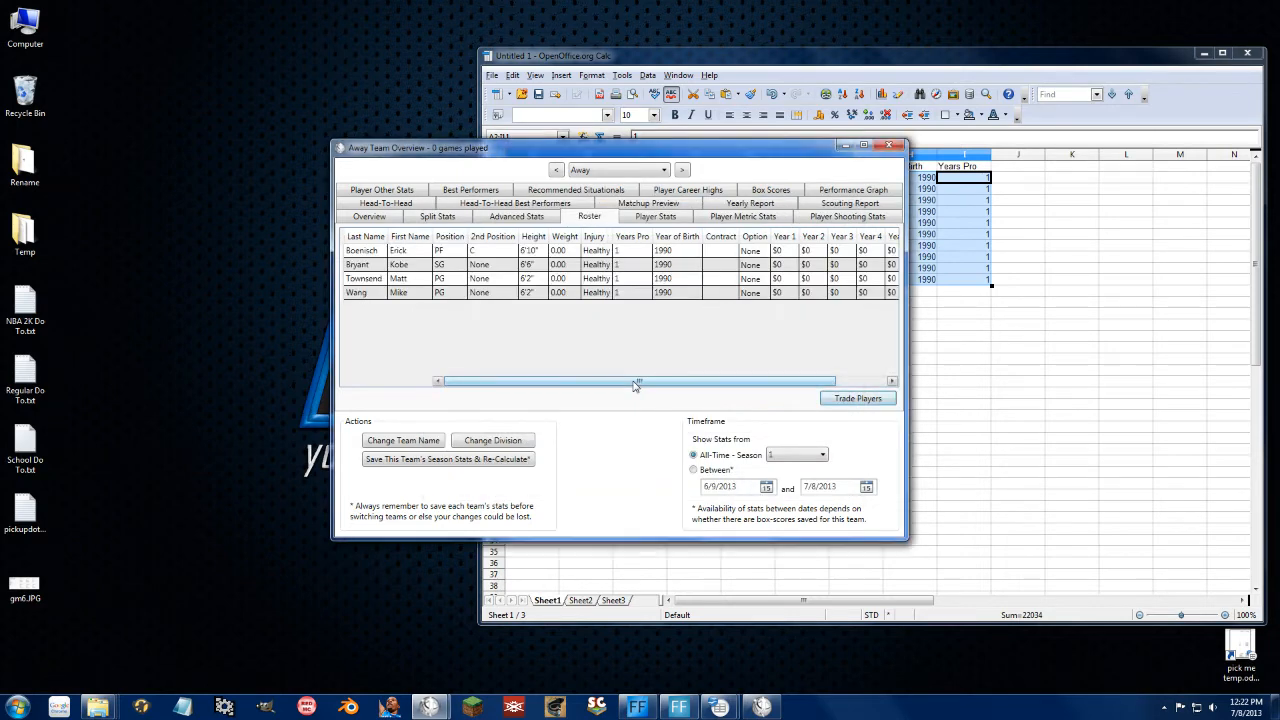
pyautogui.click(682, 172)
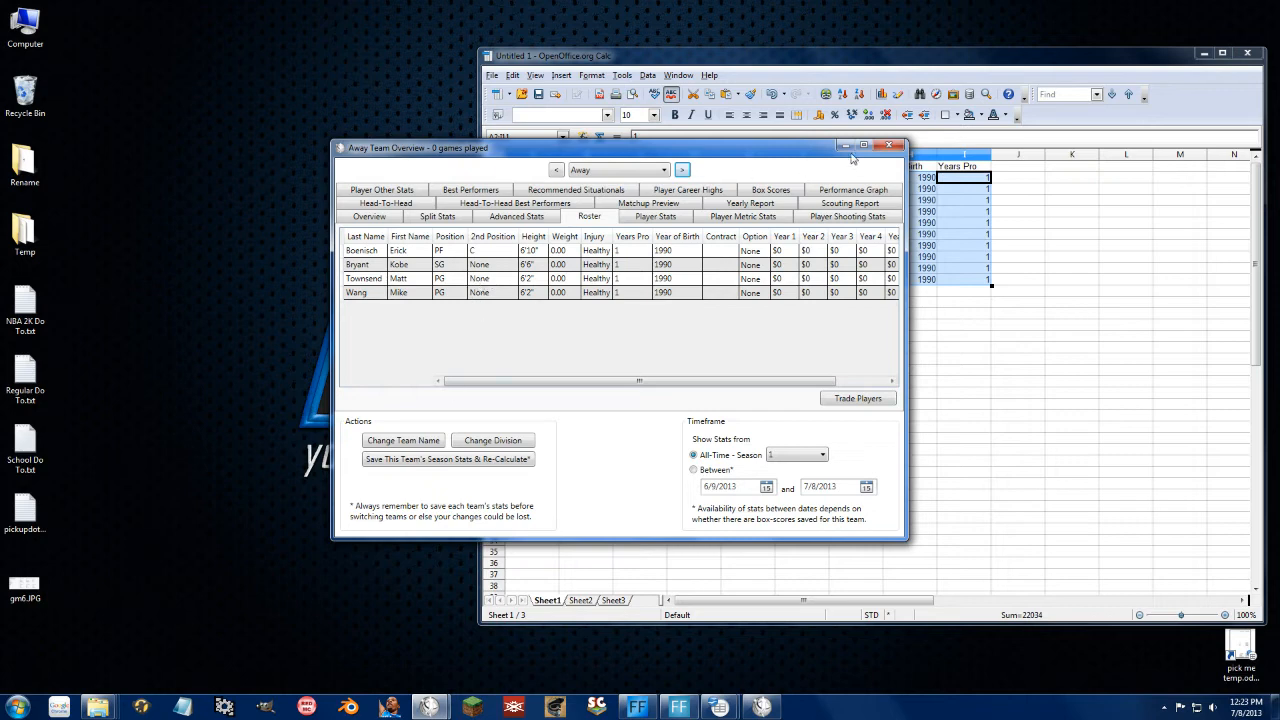
pyautogui.click(888, 146)
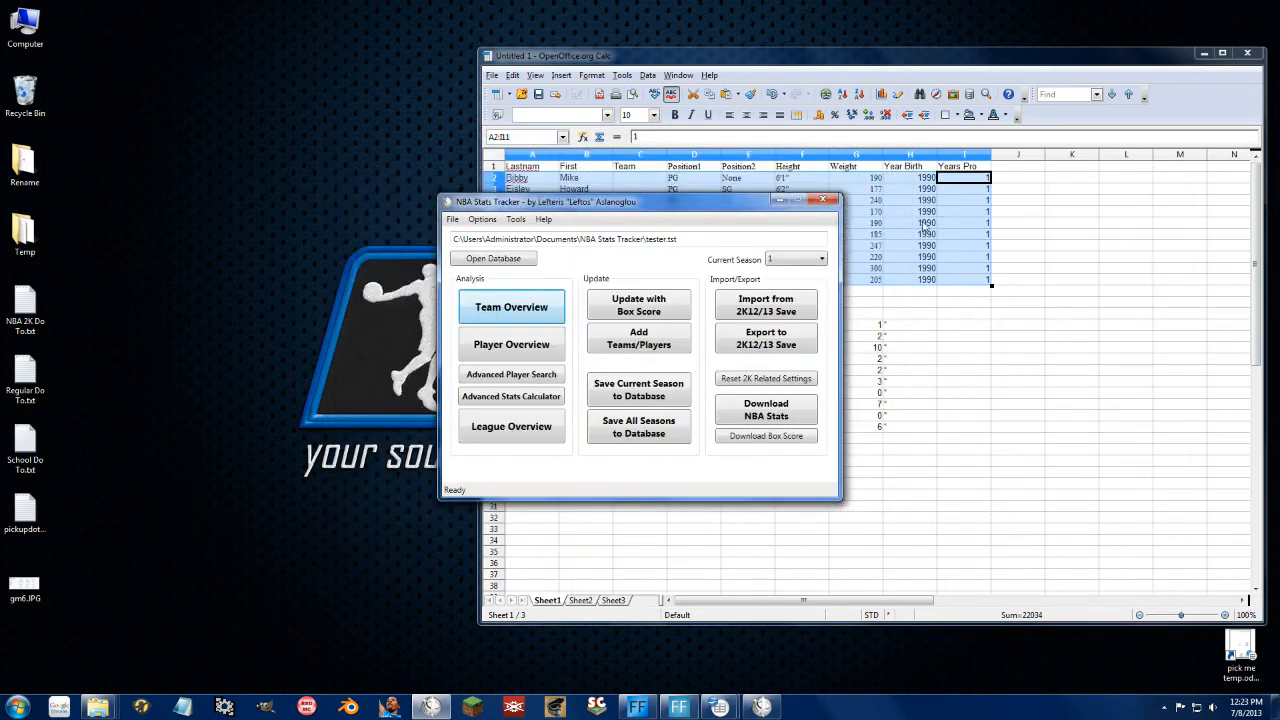
# Step: Open a box-score screenshot from the BoxScores folder in Windows Photo Viewer
pyautogui.click(99, 707)
pyautogui.click(230, 638)
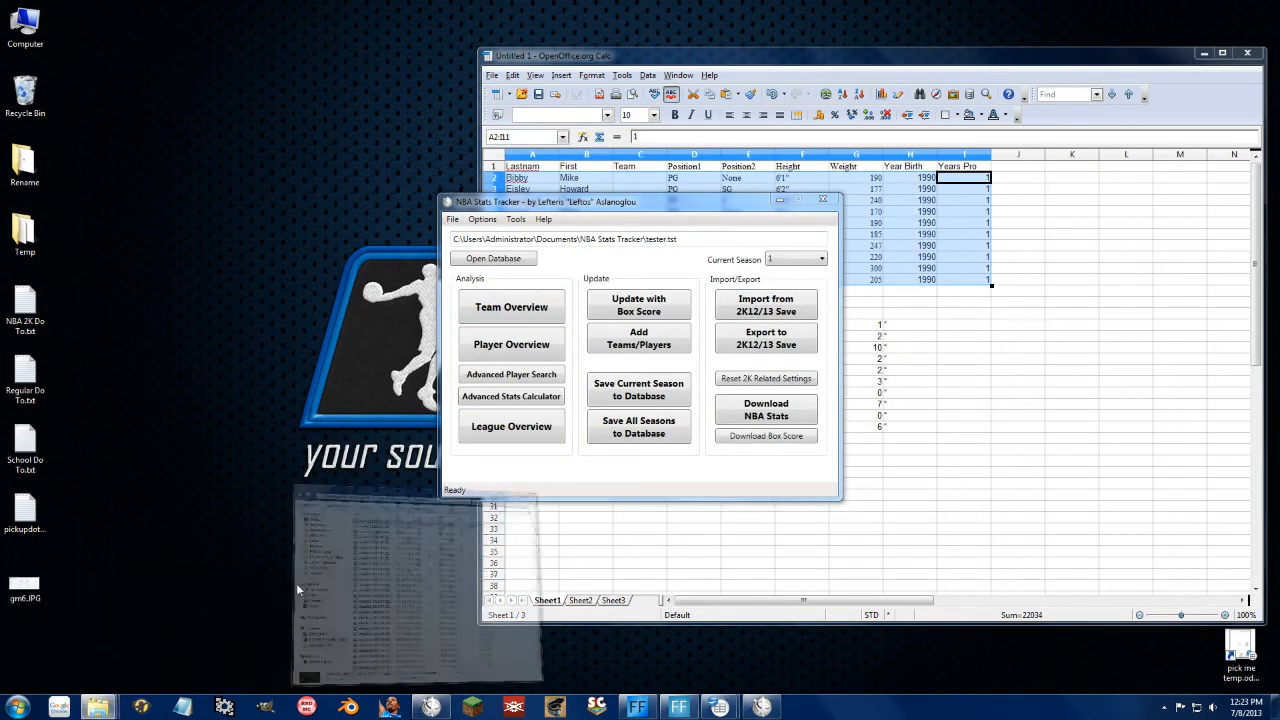
pyautogui.click(794, 270)
pyautogui.doubleClick(794, 270)
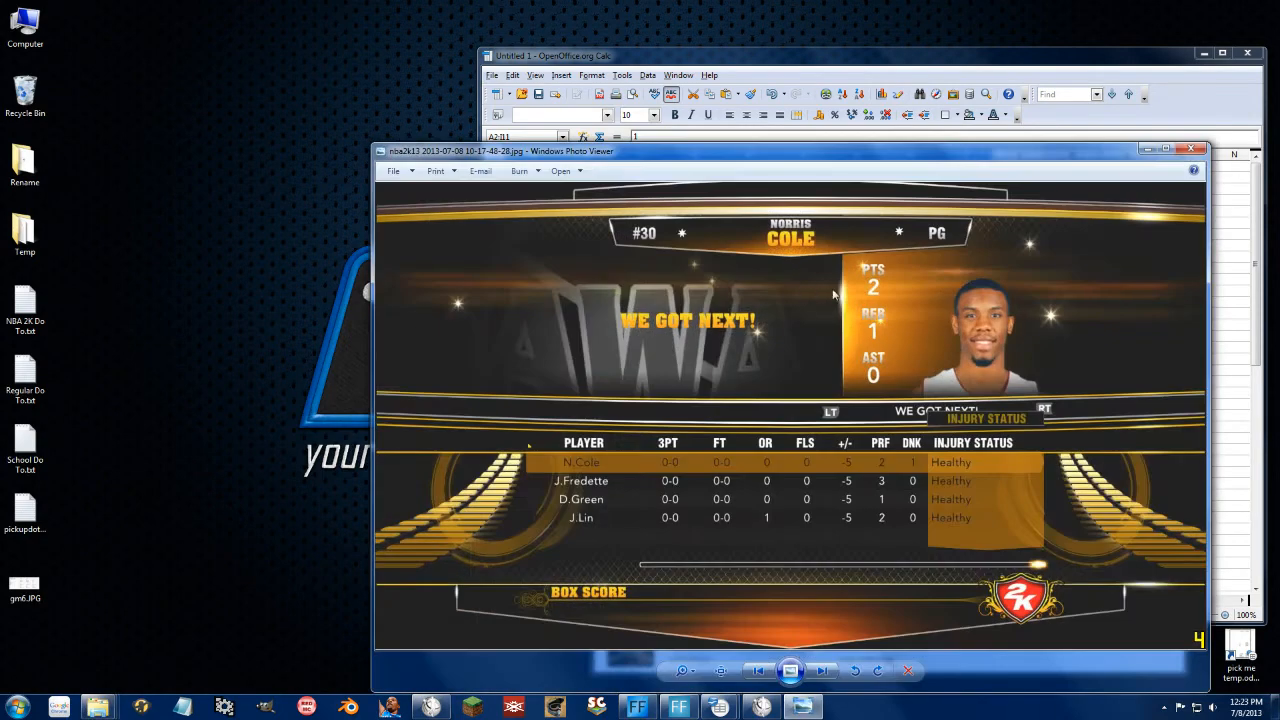
# Step: Browse to the later box-score page, then bring NBA Stats Tracker back in front
pyautogui.press('Left')
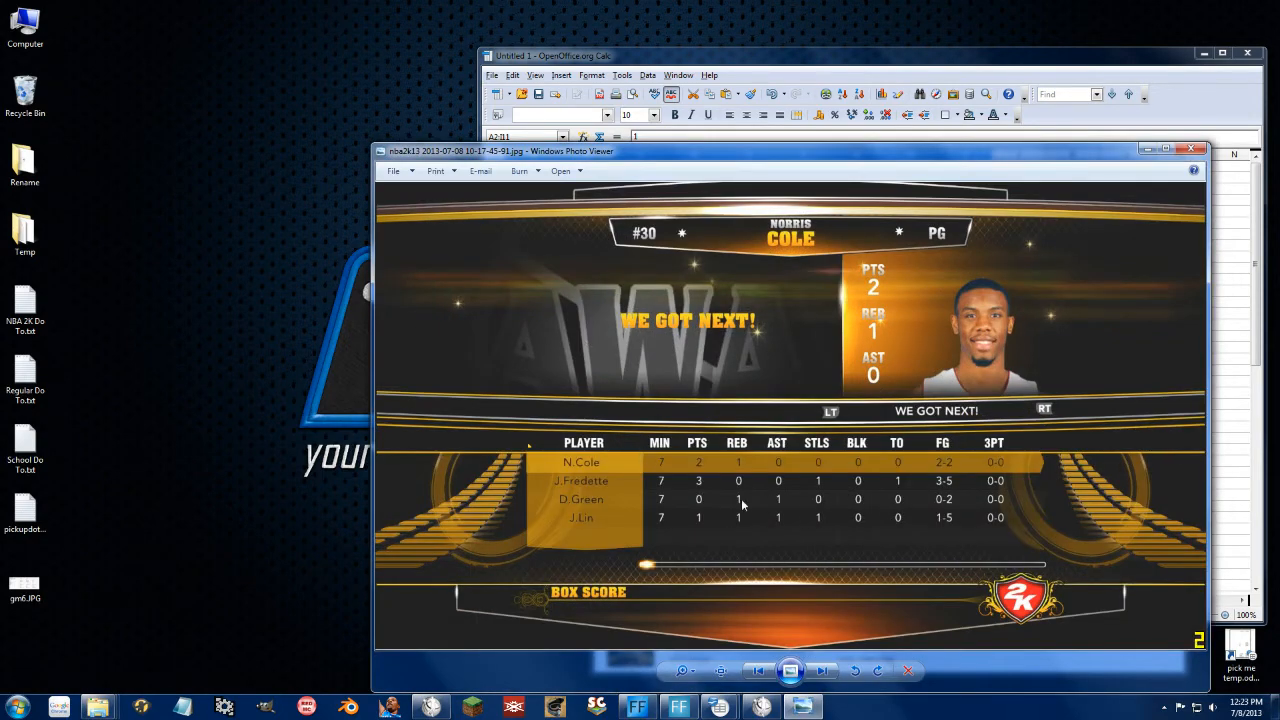
pyautogui.press('Right')
pyautogui.press('Left')
pyautogui.press('Left')
pyautogui.press('Left')
pyautogui.press('Left')
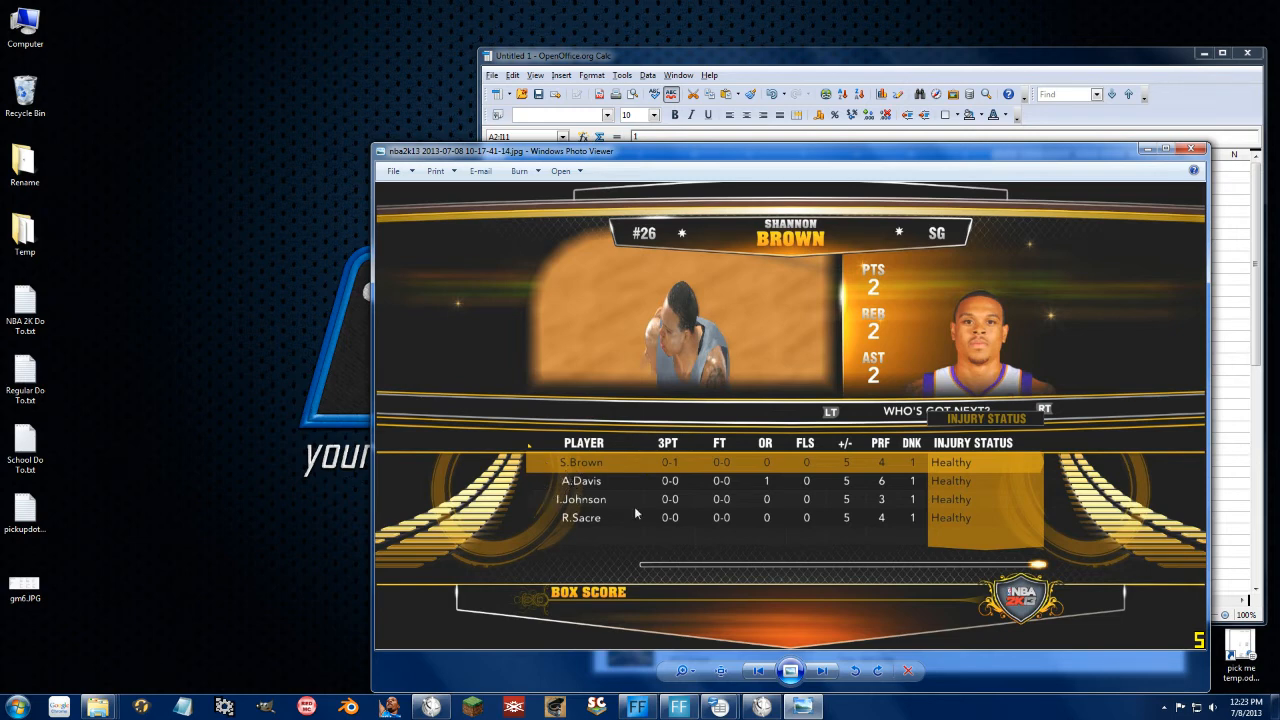
pyautogui.press('Right')
pyautogui.press('Right')
pyautogui.press('Right')
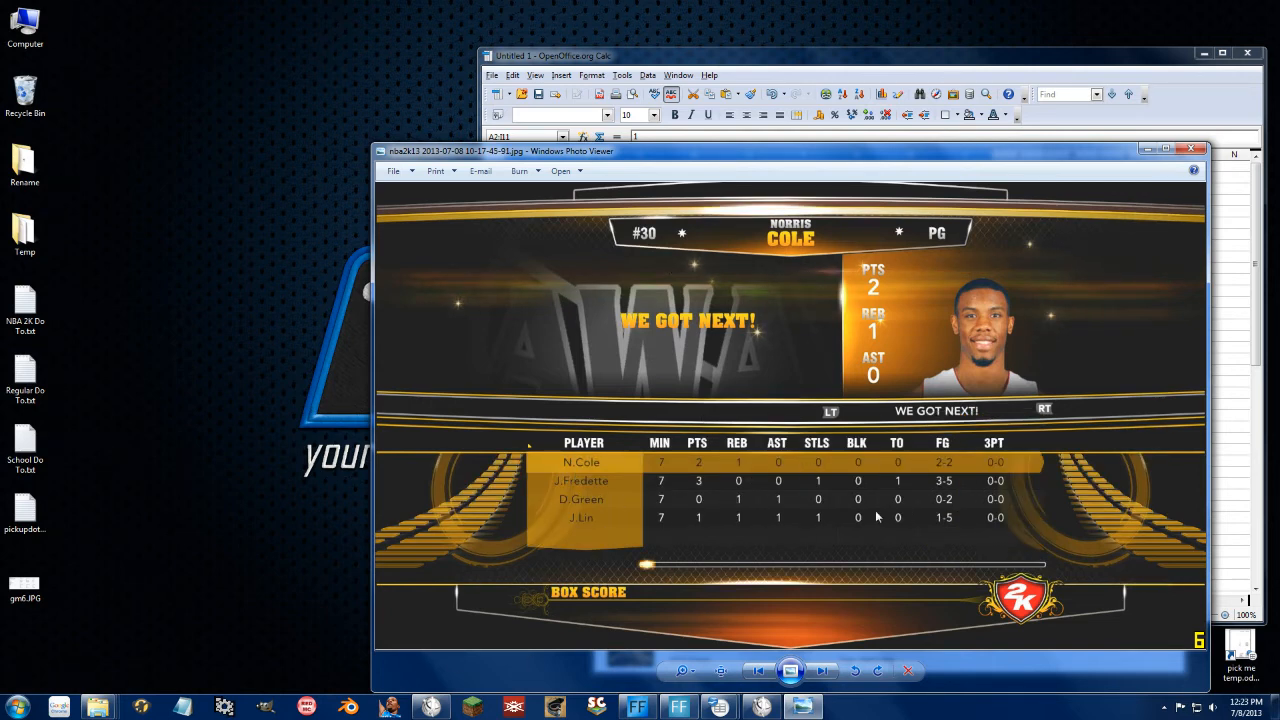
pyautogui.moveTo(628, 154); pyautogui.dragTo(821, 203)
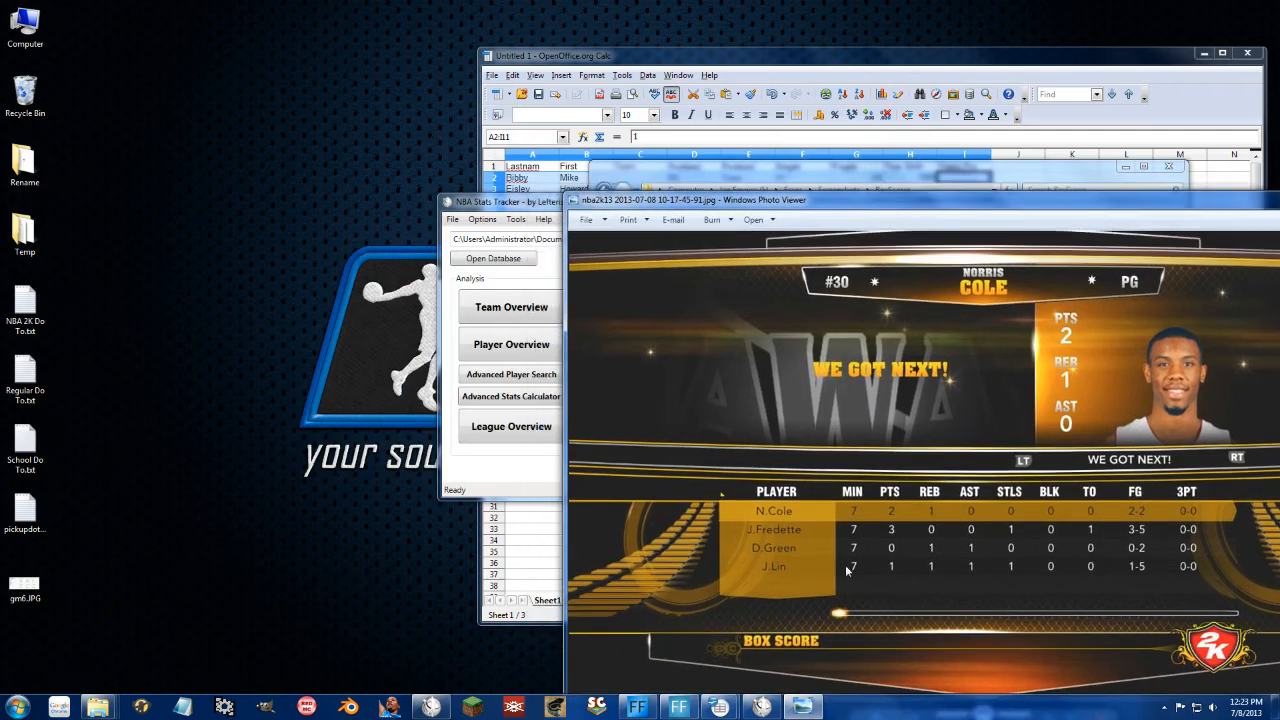
pyautogui.click(526, 206)
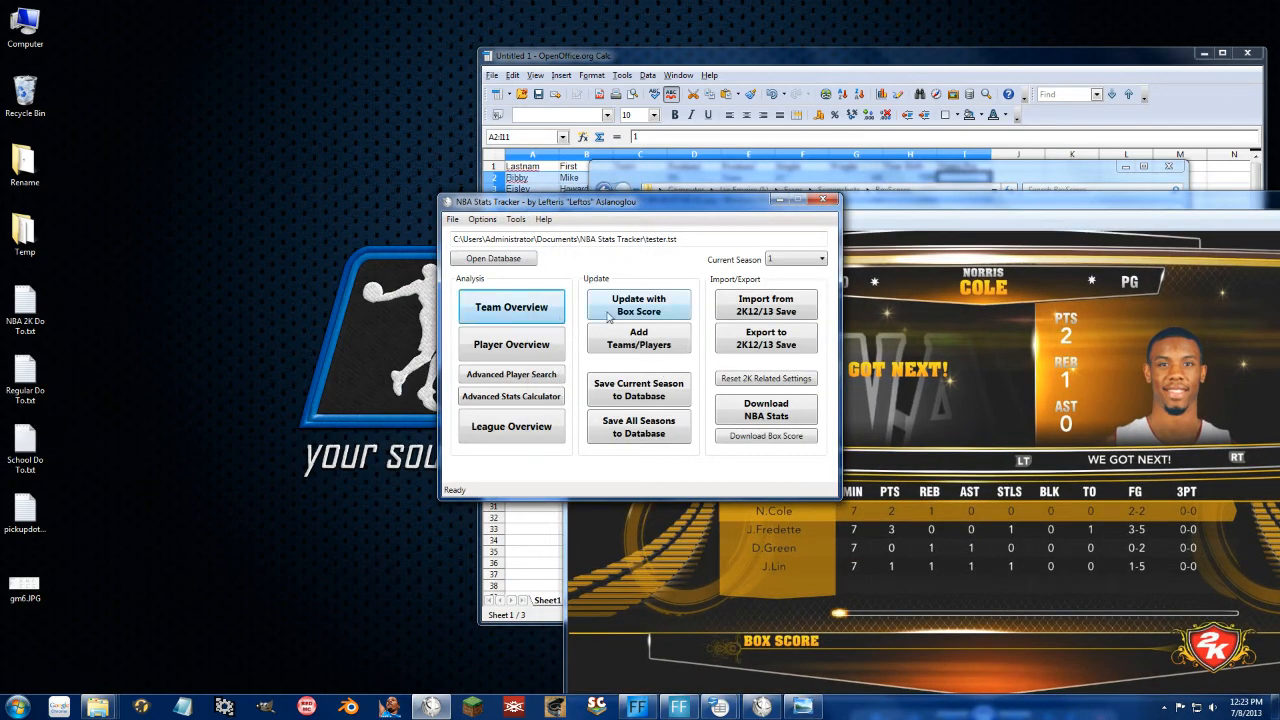
# Step: Start a new box score with Away kept as the away team
pyautogui.click(609, 316)
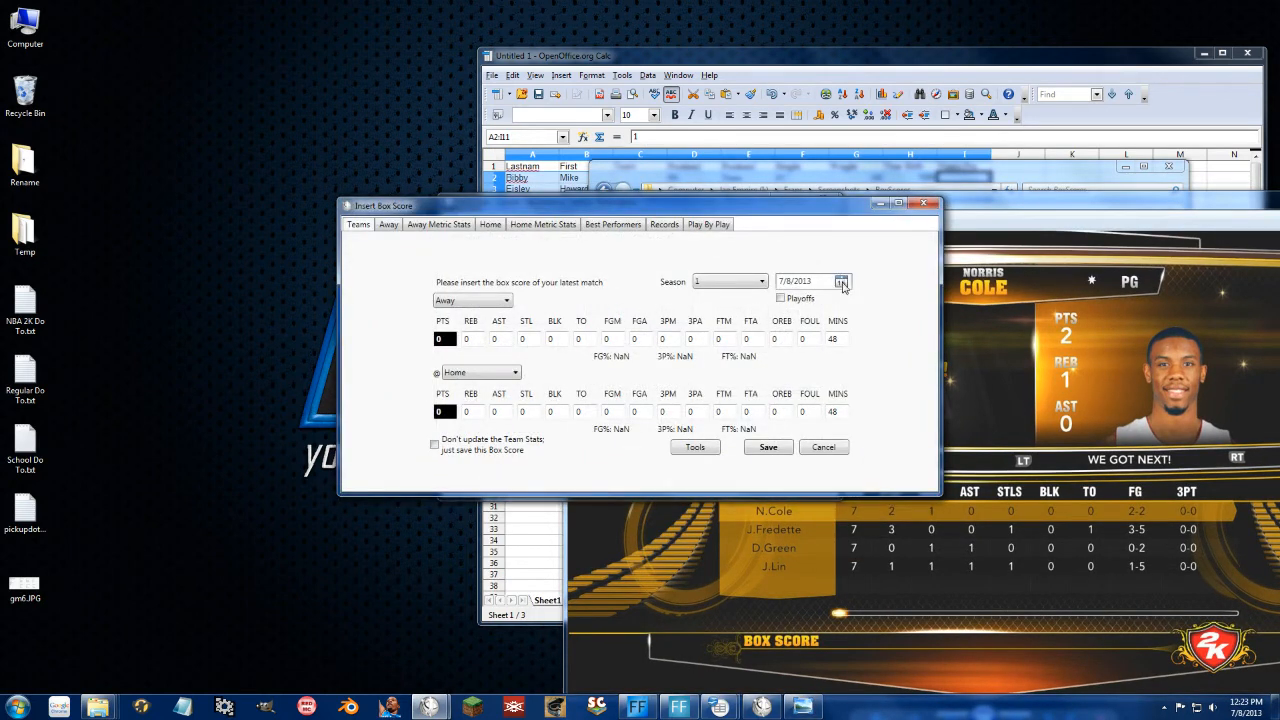
pyautogui.moveTo(708, 209); pyautogui.dragTo(606, 146)
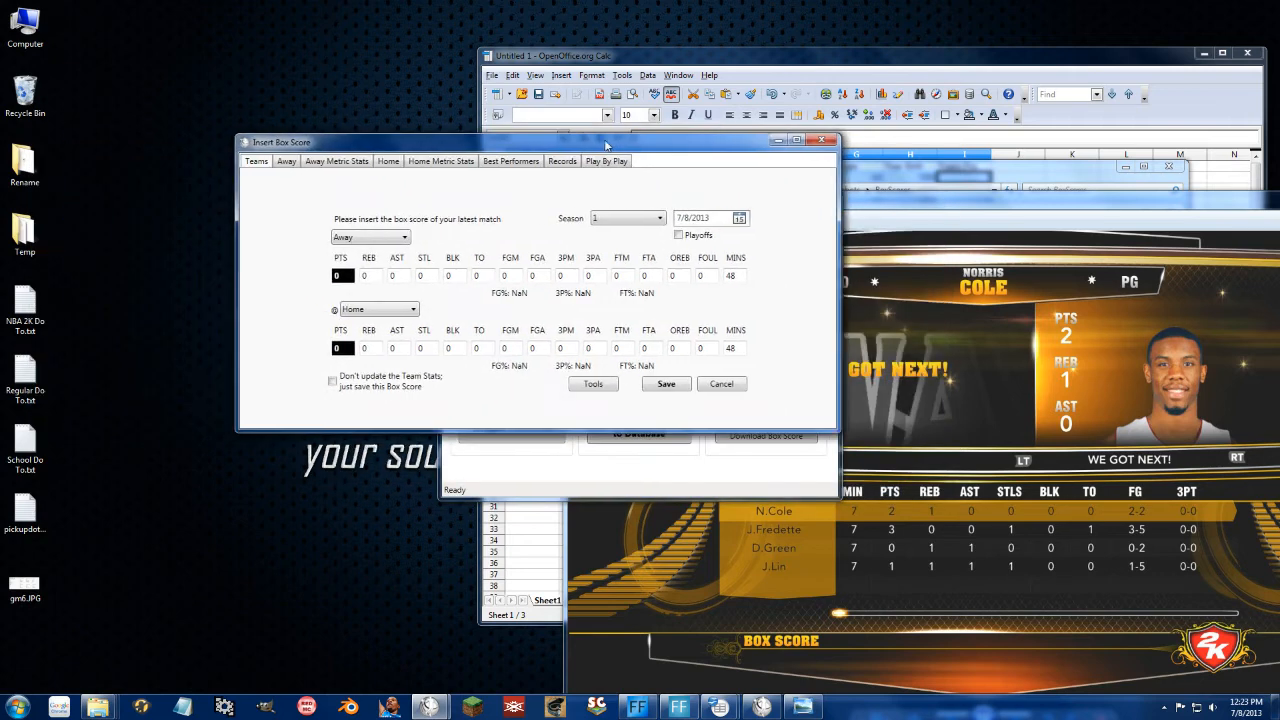
pyautogui.click(362, 238)
pyautogui.click(375, 258)
pyautogui.click(284, 165)
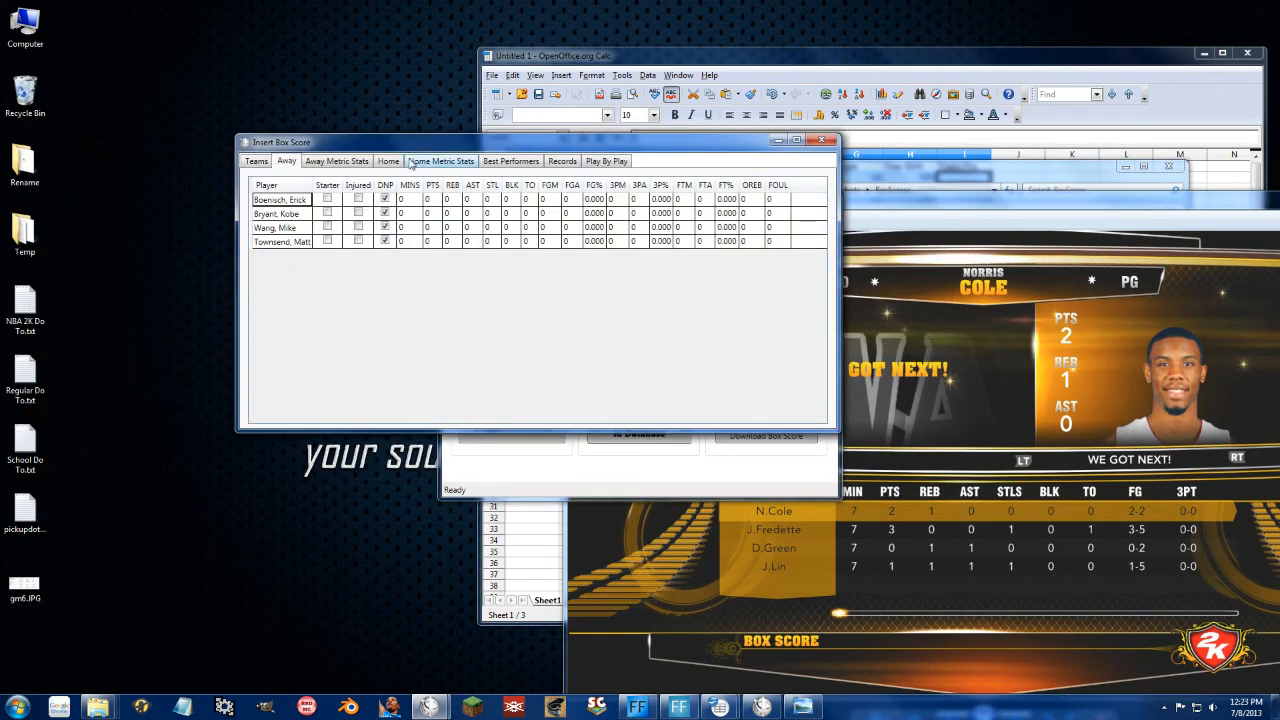
pyautogui.click(395, 164)
pyautogui.click(286, 161)
pyautogui.click(327, 199)
pyautogui.click(329, 214)
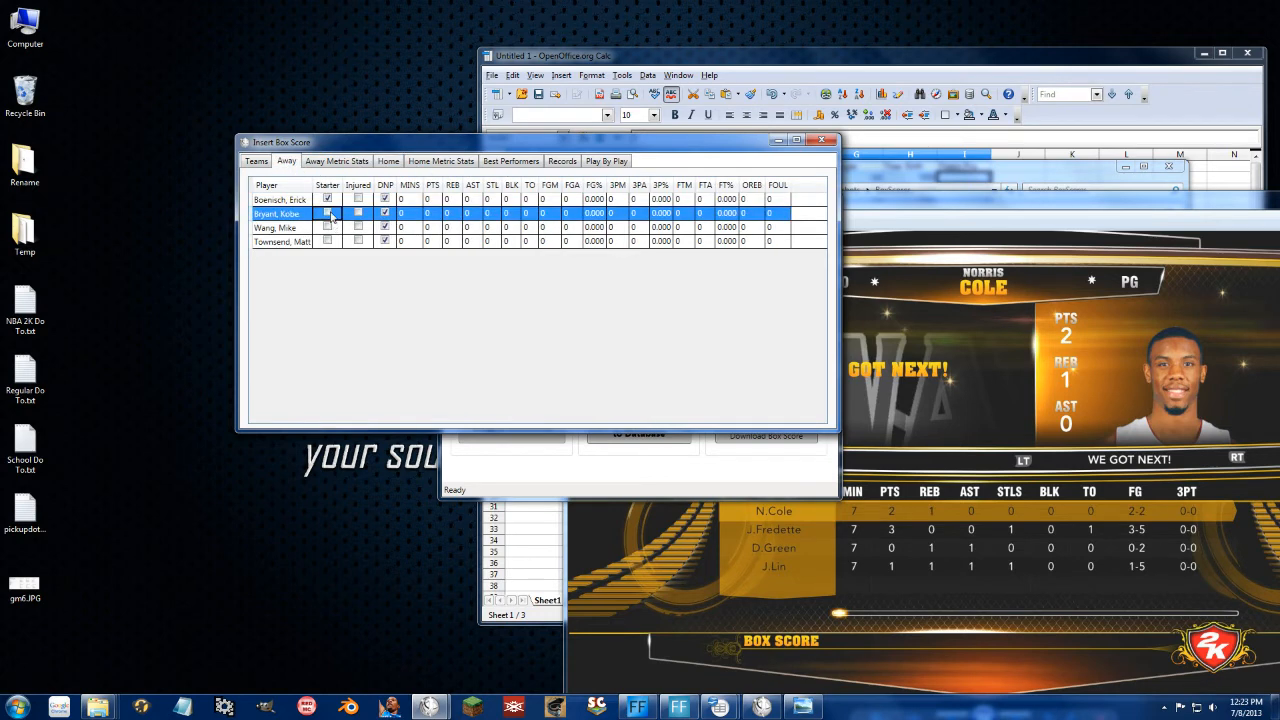
pyautogui.click(328, 213)
pyautogui.click(328, 227)
pyautogui.click(328, 227)
pyautogui.click(329, 242)
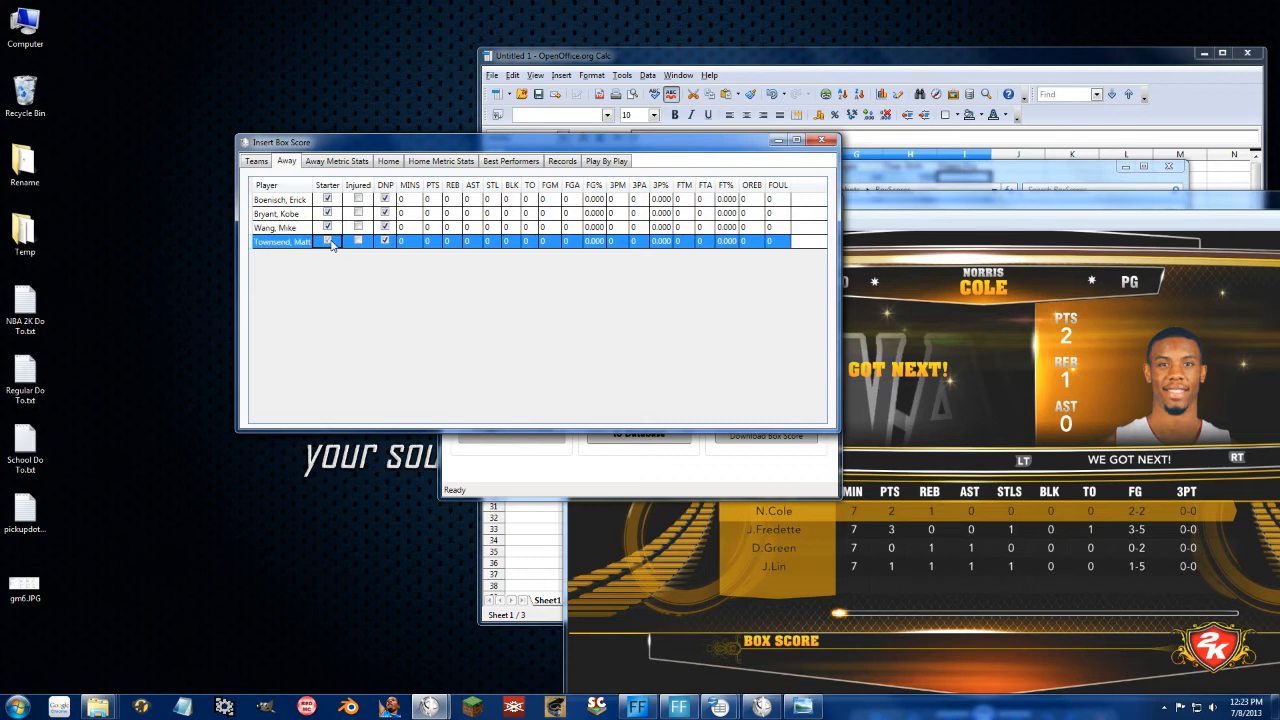
# Step: Mark Home's Bibby, Eisley, Drexler and Cassell as starters and sort by Player
pyautogui.click(388, 161)
pyautogui.click(327, 199)
pyautogui.click(327, 199)
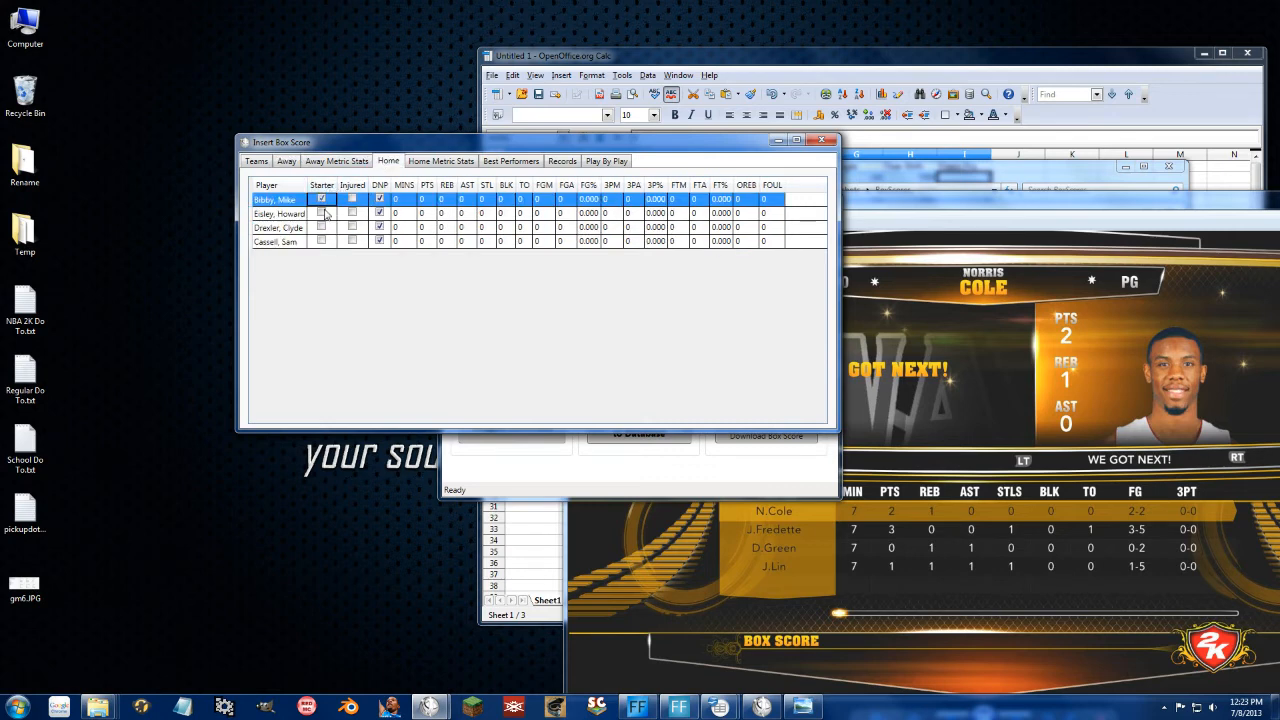
pyautogui.click(327, 213)
pyautogui.click(327, 213)
pyautogui.click(326, 227)
pyautogui.click(326, 227)
pyautogui.click(323, 242)
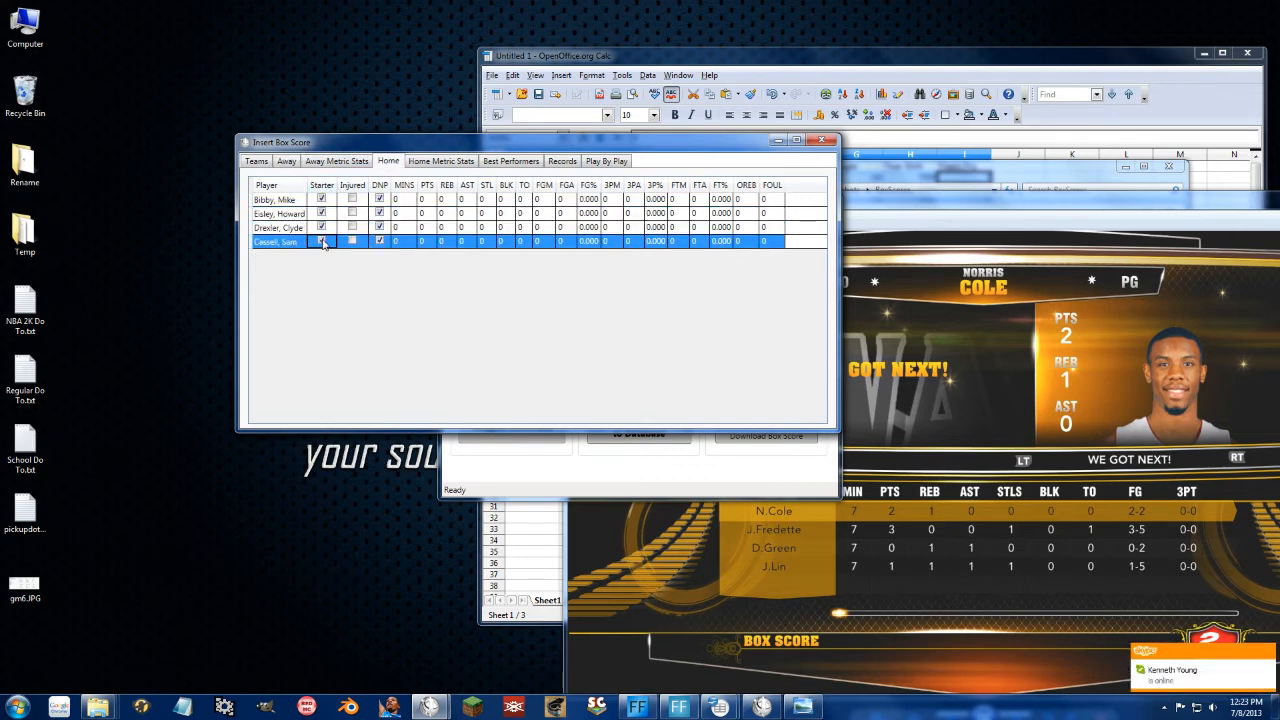
pyautogui.click(323, 242)
pyautogui.click(266, 186)
pyautogui.click(287, 161)
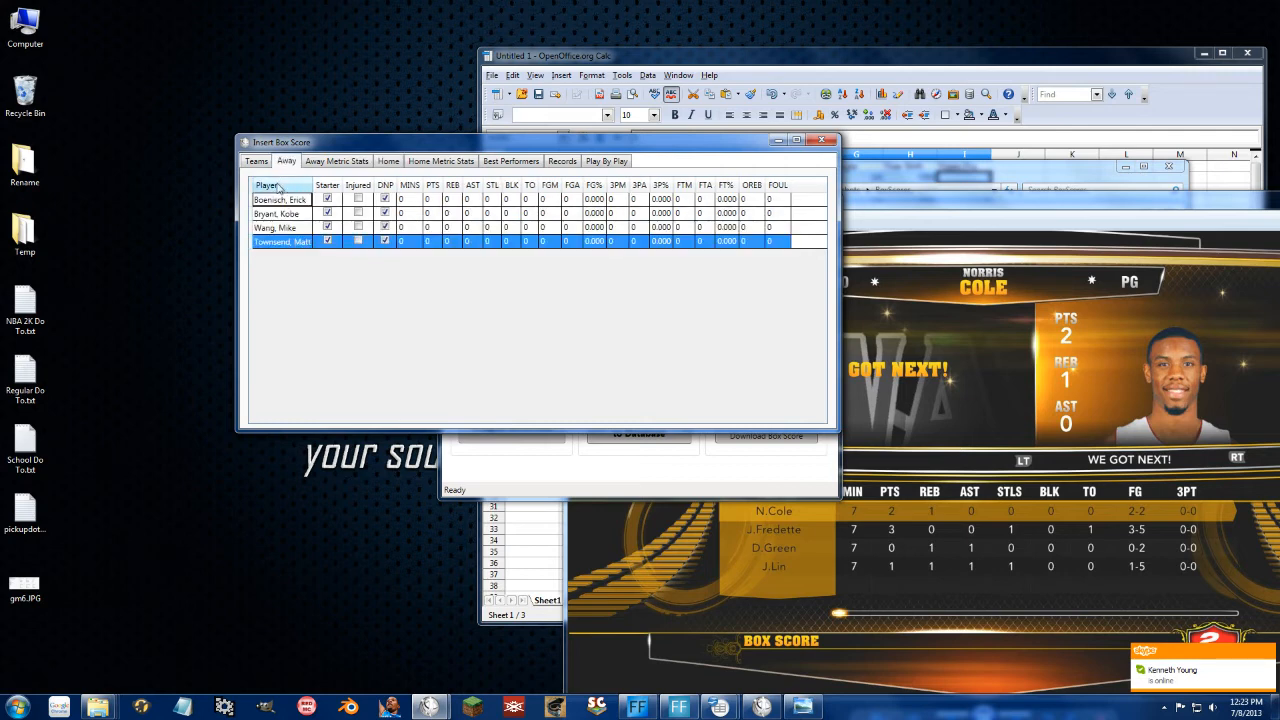
# Step: Sort the Away players by name and give each player 7 minutes
pyautogui.click(266, 185)
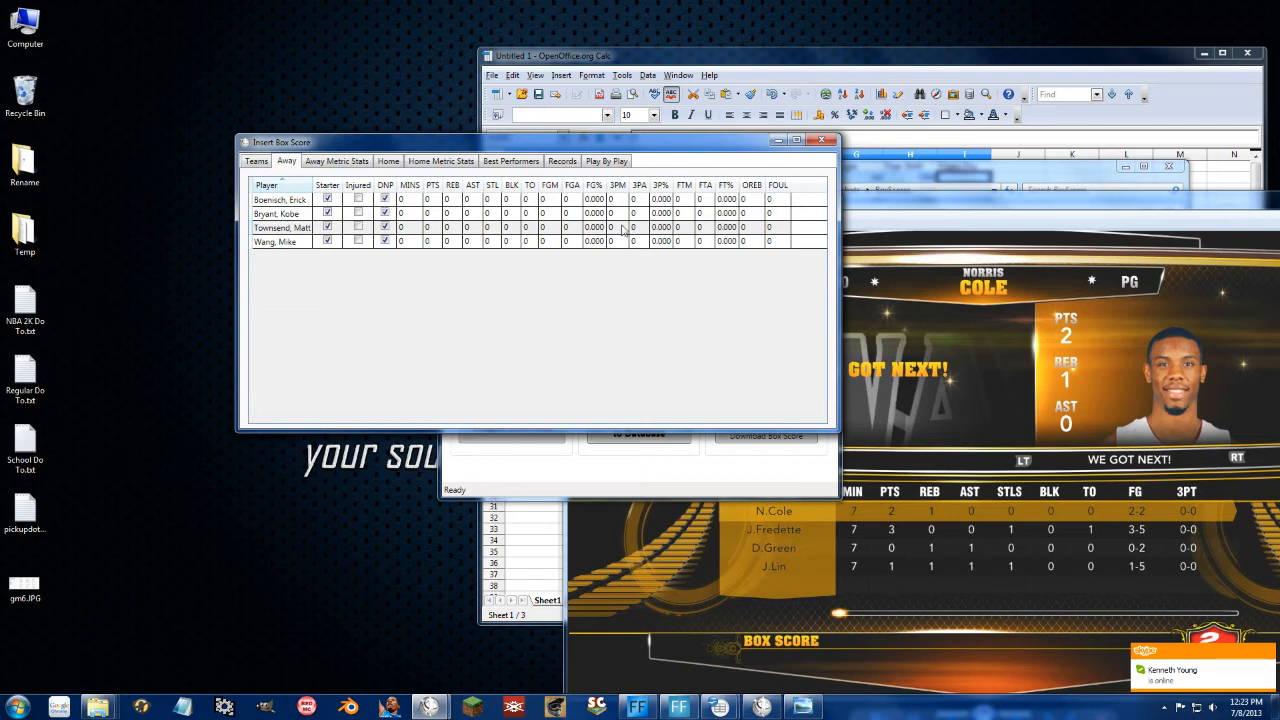
pyautogui.click(412, 200)
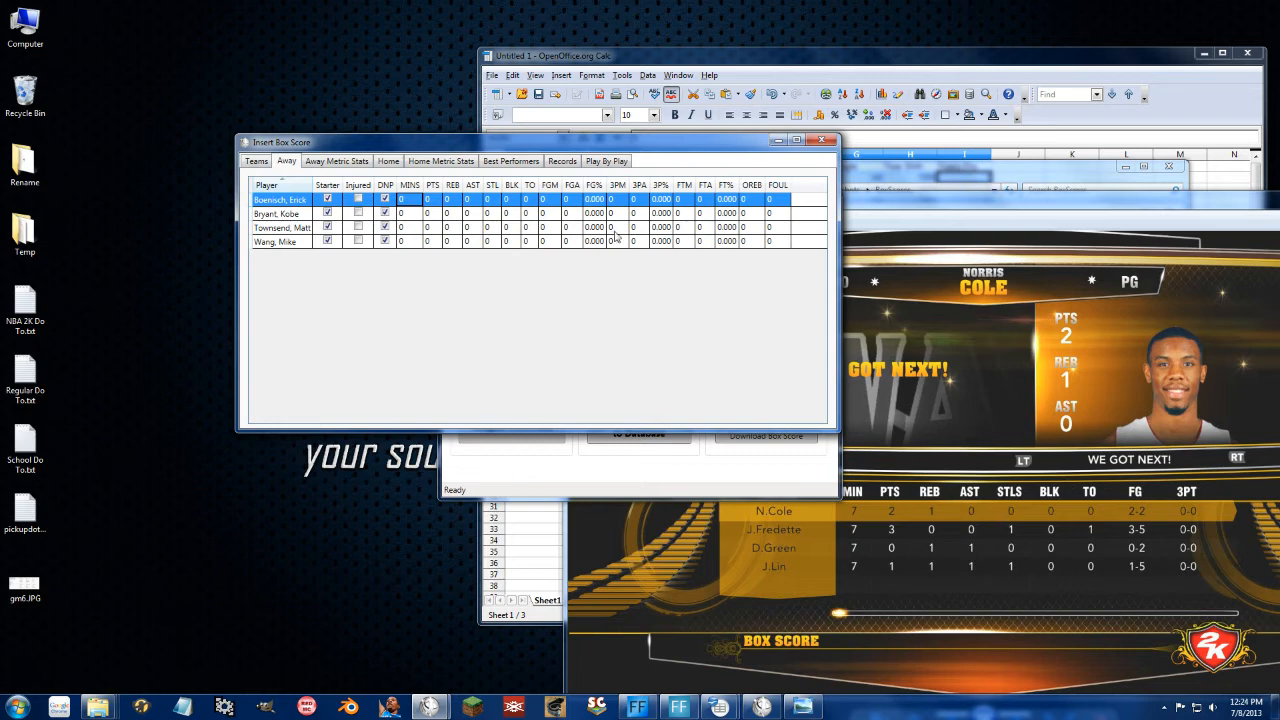
pyautogui.click(409, 200)
pyautogui.click(417, 241)
pyautogui.click(403, 203)
pyautogui.write('7')
pyautogui.press('Down')
pyautogui.write('7')
pyautogui.press('Down')
pyautogui.write('7')
pyautogui.press('Down')
pyautogui.write('7')
pyautogui.press('Up')
pyautogui.press('Up')
pyautogui.press('Up')
pyautogui.press('Right')
pyautogui.press('Down')
pyautogui.press('Down')
pyautogui.press('Down')
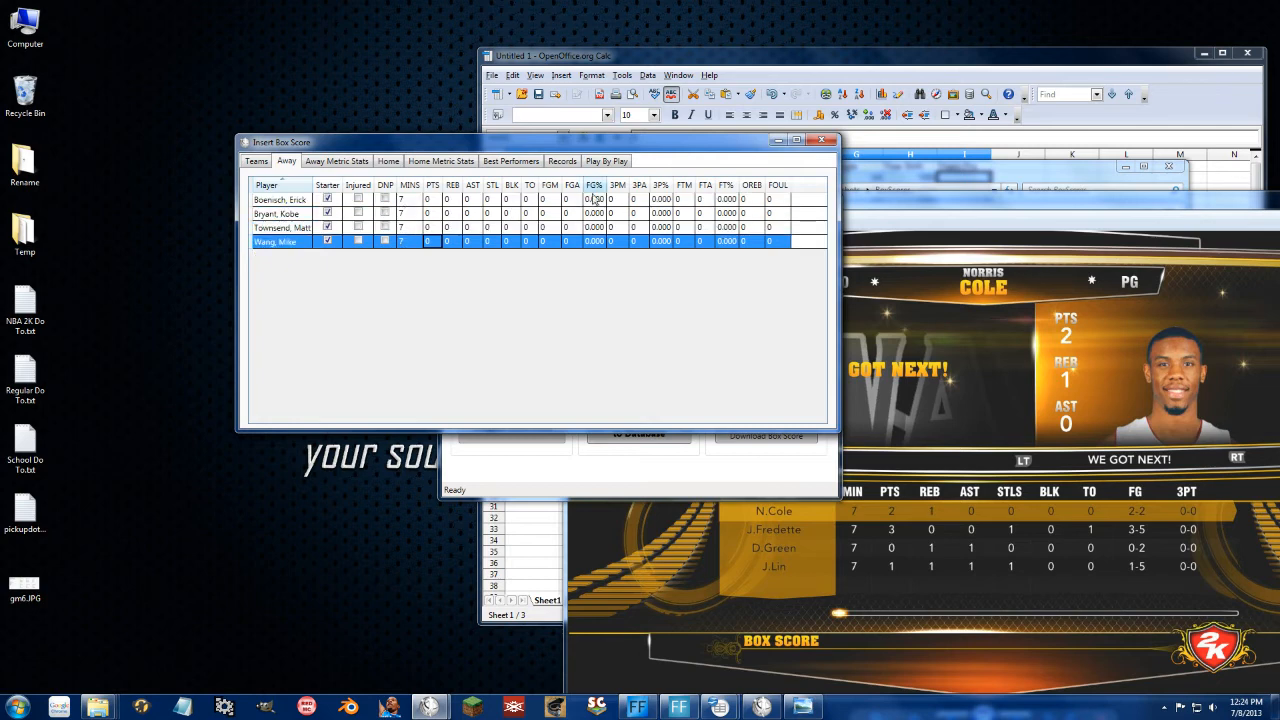
# Step: Enter the Away players' rebounds and assists, 1 each where recorded
pyautogui.click(427, 200)
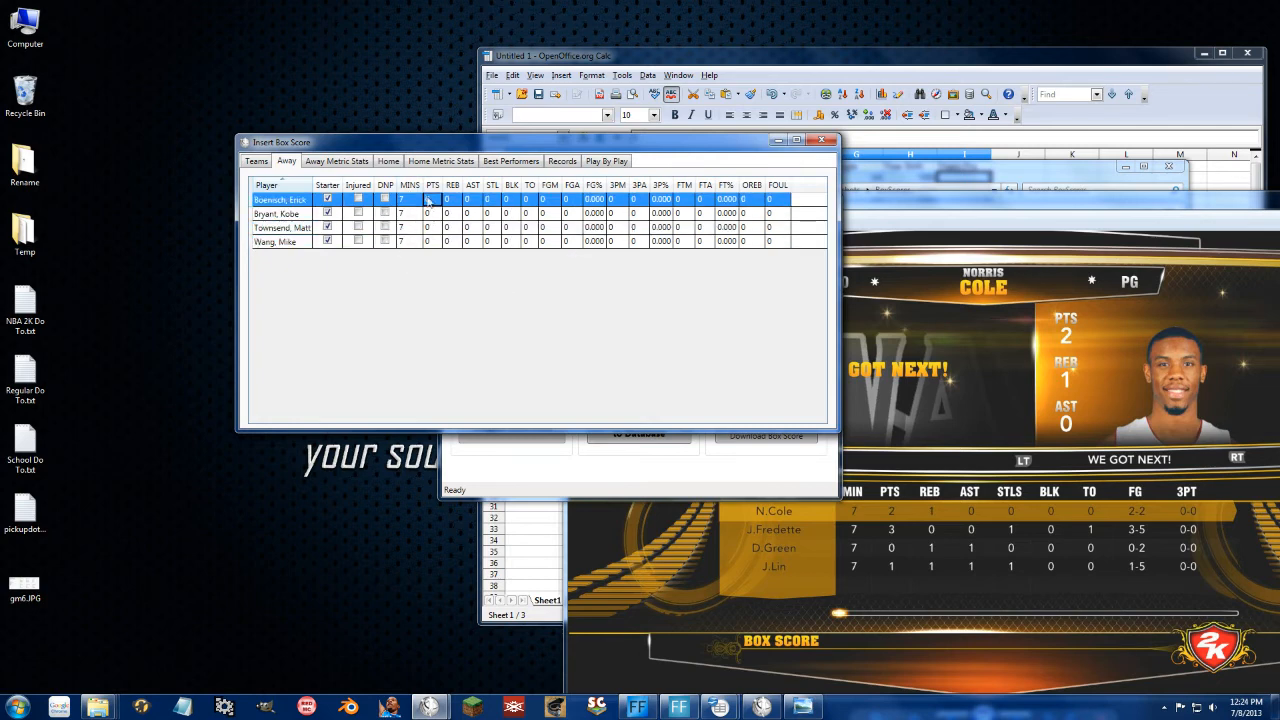
pyautogui.click(453, 202)
pyautogui.write('1')
pyautogui.press('Down')
pyautogui.press('Down')
pyautogui.write('1')
pyautogui.press('Down')
pyautogui.write('1')
pyautogui.press('Up')
pyautogui.press('Up')
pyautogui.press('Up')
pyautogui.press('Right')
pyautogui.press('Down')
pyautogui.press('Down')
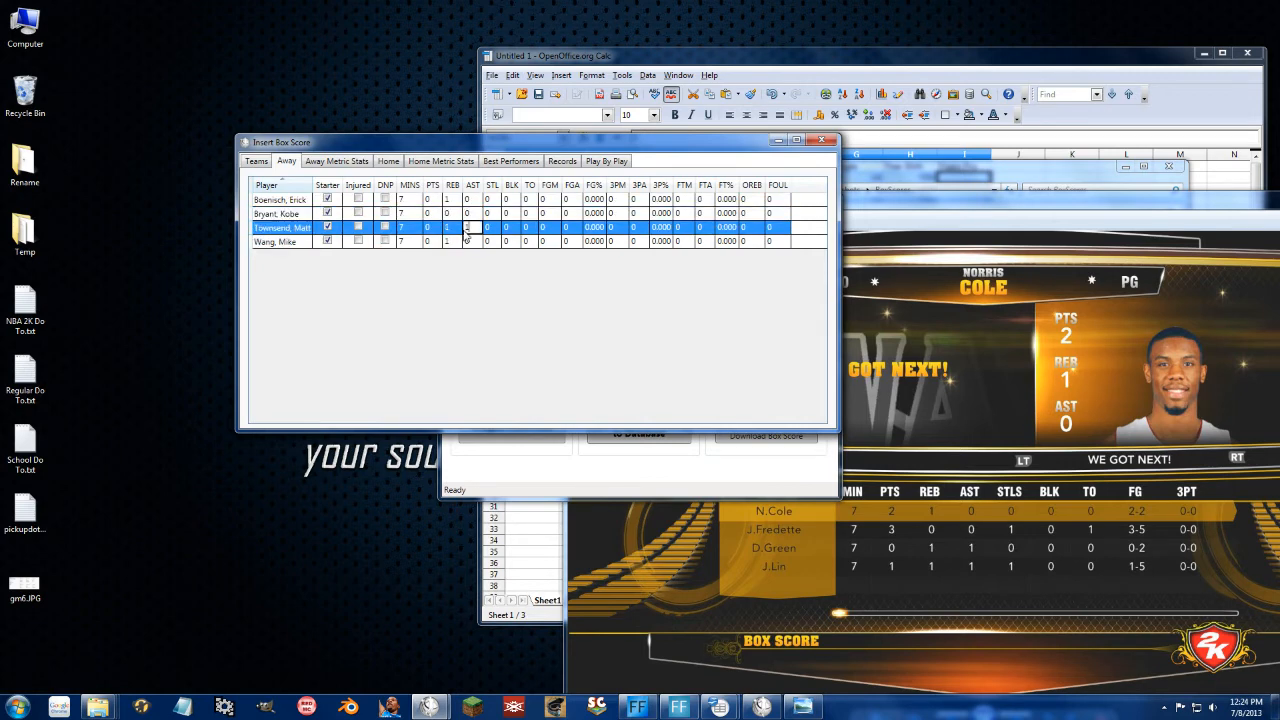
# Step: Give Bryant, Townsend and Wang 1 steal each
pyautogui.write('1')
pyautogui.press('Down')
pyautogui.press('Up')
pyautogui.press('Up')
pyautogui.press('Up')
pyautogui.press('Right')
pyautogui.press('Down')
pyautogui.write('1')
pyautogui.press('Down')
pyautogui.write('1')
pyautogui.press('Down')
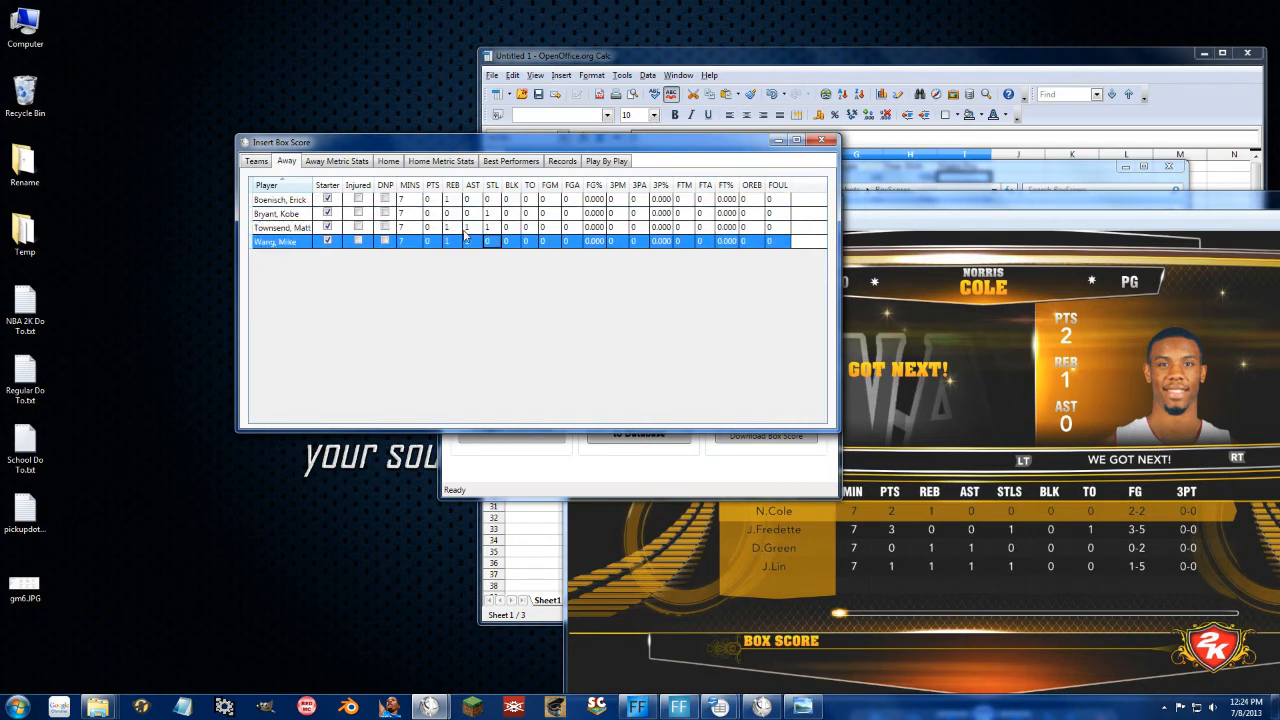
pyautogui.press('Up')
pyautogui.press('Down')
# Step: Fill in the Away players' blocks and turnovers, including Bryant's 1 turnover
pyautogui.write('1')
pyautogui.press('Return')
pyautogui.write('0')
pyautogui.press('Return')
pyautogui.press('Return')
pyautogui.press('Return')
pyautogui.press('Return')
pyautogui.press('Return')
pyautogui.write('1')
pyautogui.press('Return')
pyautogui.press('Return')
pyautogui.press('Return')
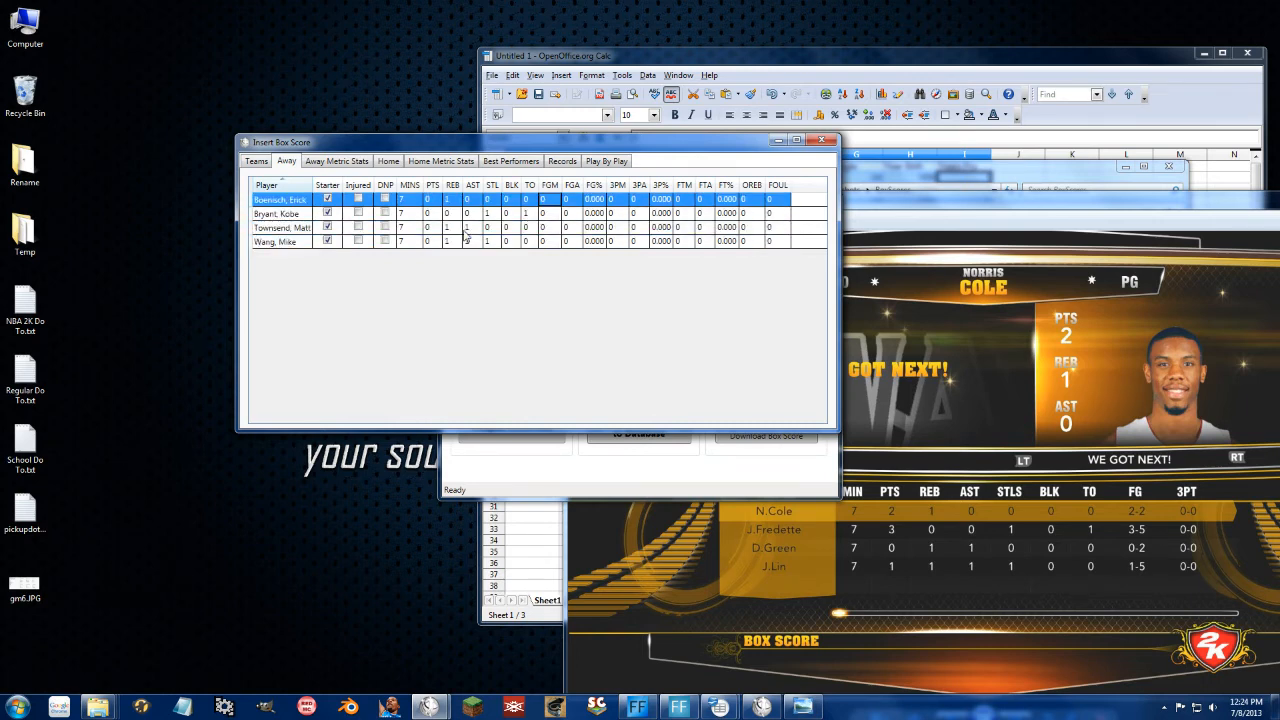
pyautogui.write('2')
# Step: Enter the Away field goals made and attempted, with Bryant shooting 3-of-5
pyautogui.press('Return')
pyautogui.write('3')
pyautogui.press('Return')
pyautogui.write('0')
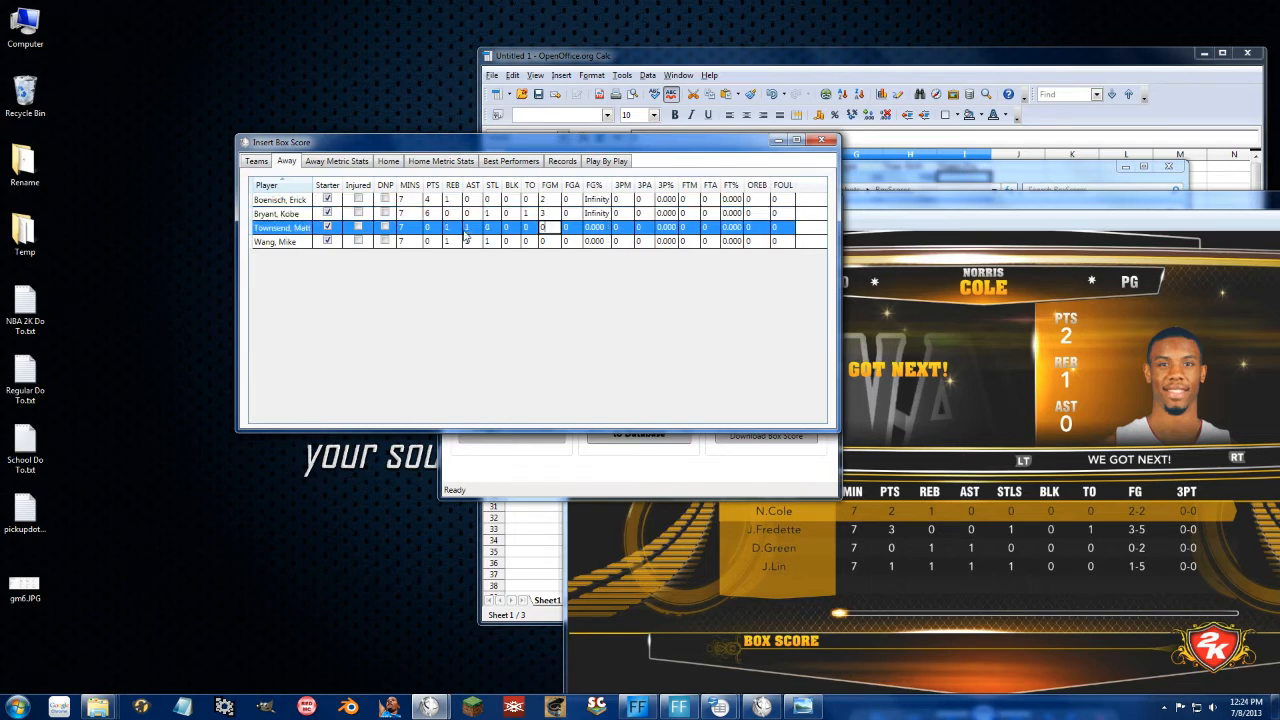
pyautogui.press('Return')
pyautogui.write('1')
pyautogui.press('Return')
pyautogui.write('2')
pyautogui.press('Return')
pyautogui.write('5')
pyautogui.press('Return')
pyautogui.write('2')
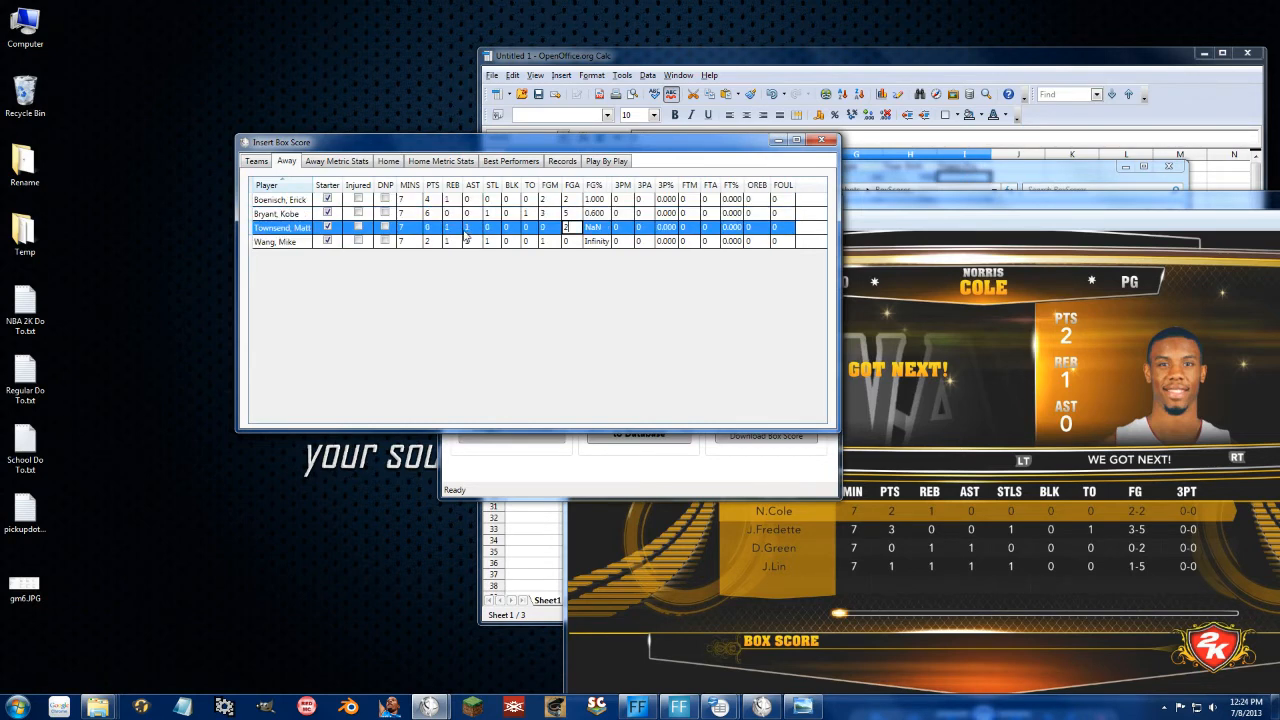
pyautogui.press('Return')
pyautogui.write('5')
pyautogui.press('Return')
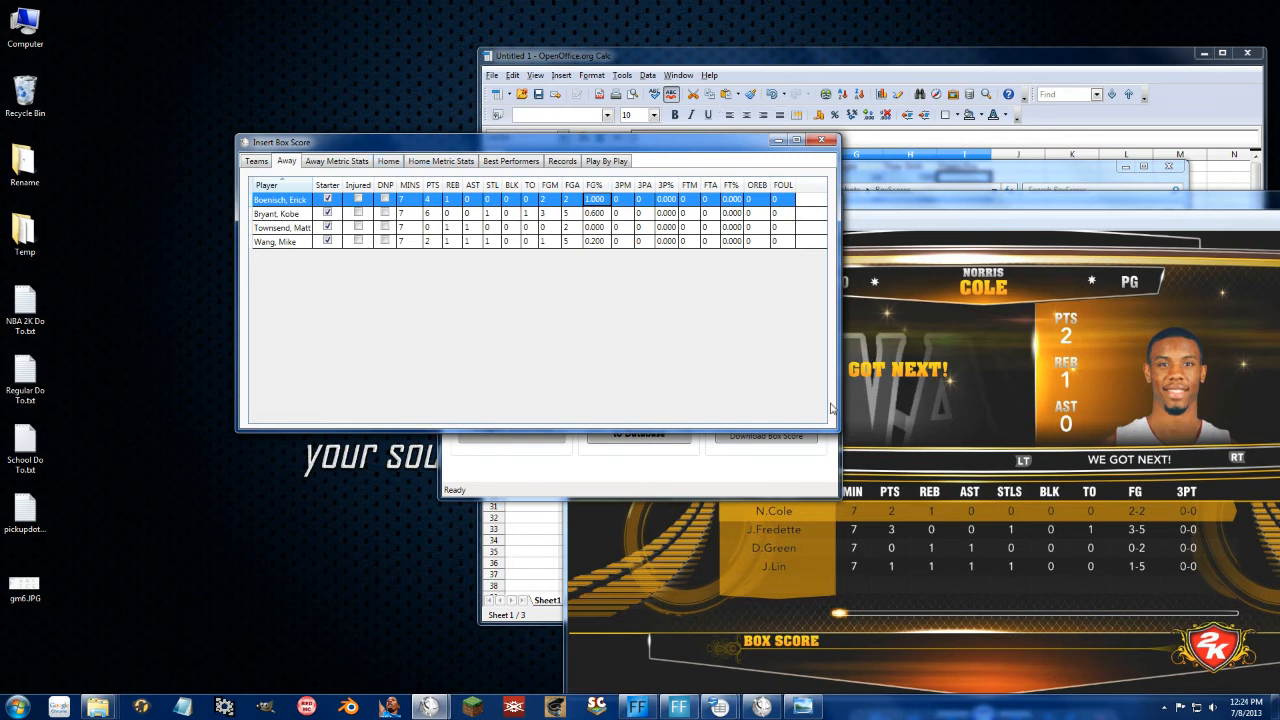
pyautogui.click(387, 164)
# Step: Review the game screenshots in Photo Viewer before returning to the box score
pyautogui.click(953, 403)
pyautogui.press('Right')
pyautogui.press('Right')
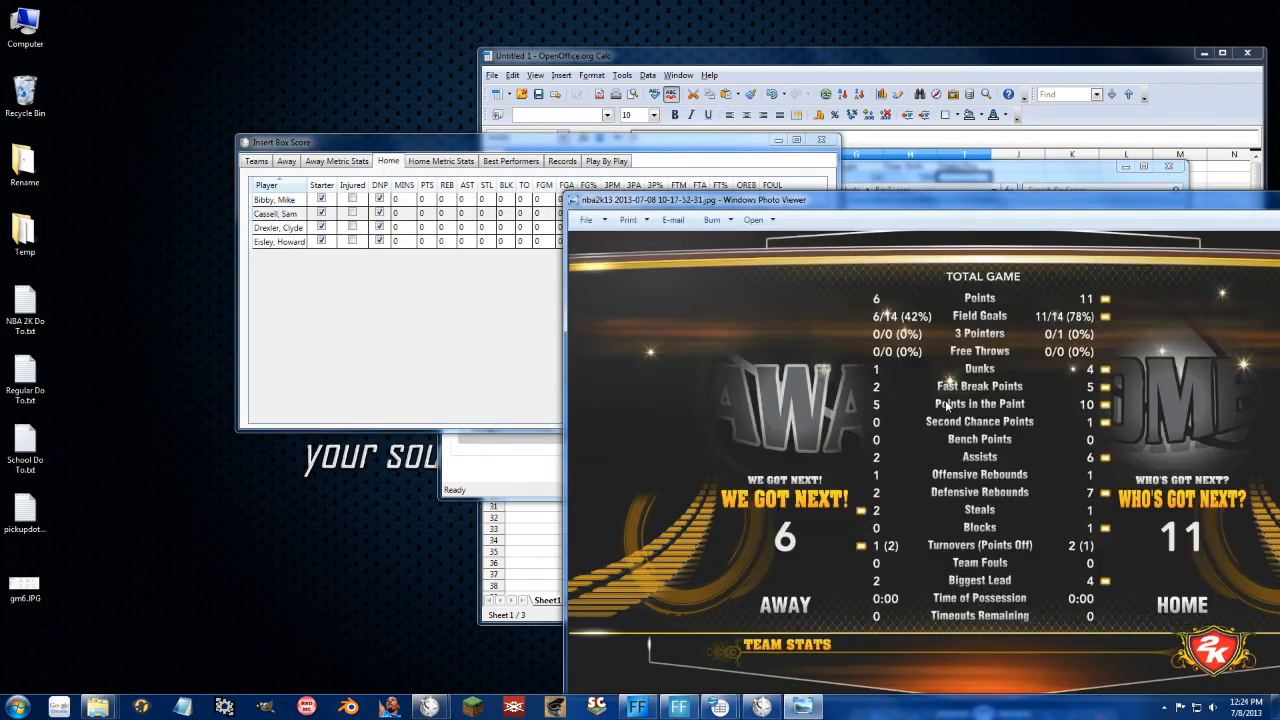
pyautogui.press('Left')
pyautogui.press('Left')
pyautogui.press('Left')
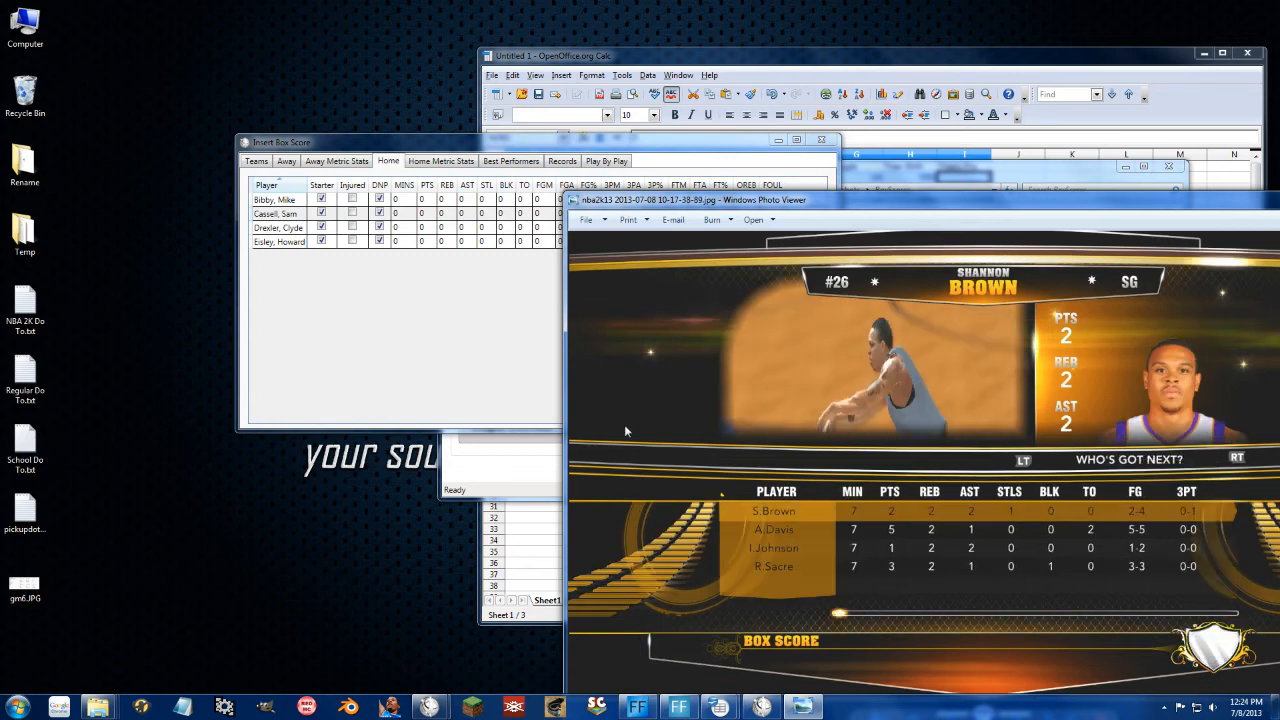
pyautogui.click(351, 218)
# Step: Give each Home player, starting with Bibby, 7 minutes
pyautogui.click(404, 200)
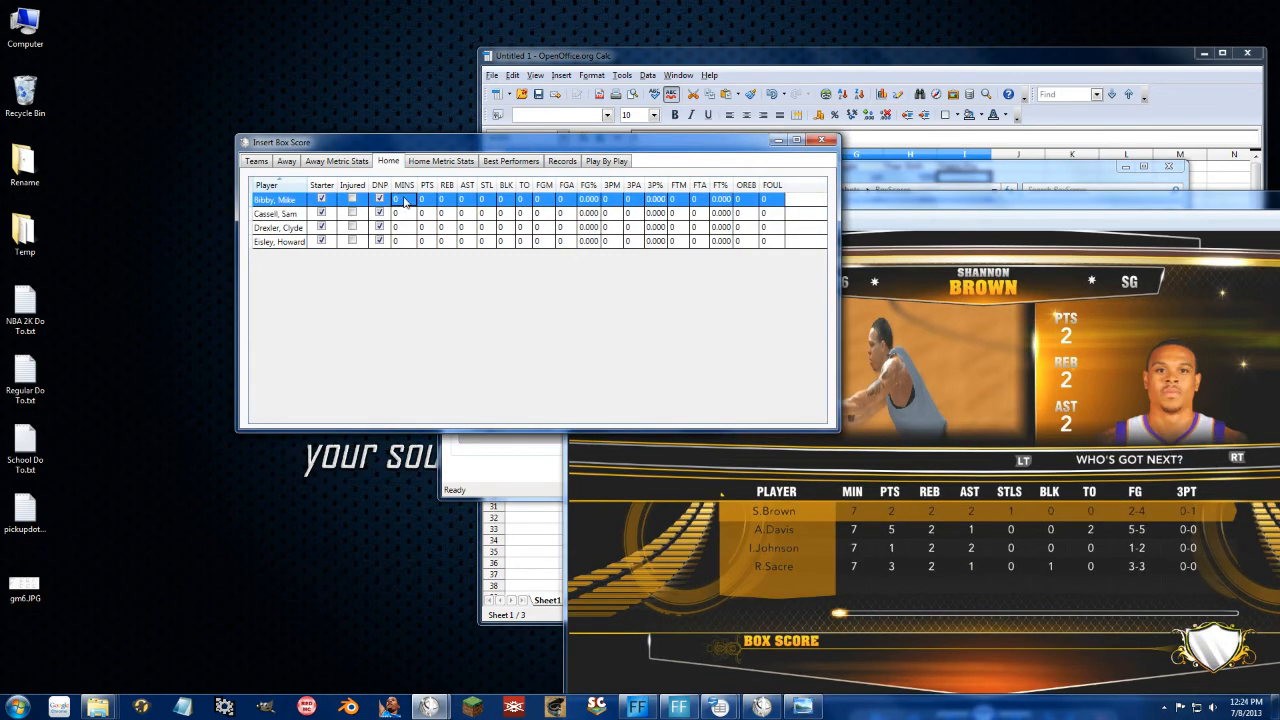
pyautogui.write('7')
pyautogui.press('Down')
pyautogui.write('7')
pyautogui.press('Down')
pyautogui.write('7')
# Step: Enter the Home players' rebounds (2 each) and assists
pyautogui.press('Down')
pyautogui.write('7')
pyautogui.press('Up')
pyautogui.press('Up')
pyautogui.press('Up')
pyautogui.press('Right')
pyautogui.press('Down')
pyautogui.press('Down')
pyautogui.press('Down')
pyautogui.press('Up')
pyautogui.press('Up')
pyautogui.press('Up')
pyautogui.press('Right')
pyautogui.write('2')
pyautogui.press('Down')
pyautogui.press('2')
pyautogui.press('Down')
pyautogui.press('2')
# Step: Record Home steals, Eisley's 1 block and Cassell's 2 turnovers
pyautogui.press('Down')
pyautogui.write('2')
pyautogui.press('Up')
pyautogui.press('Up')
pyautogui.press('Up')
pyautogui.press('Right')
pyautogui.write('2')
pyautogui.press('Down')
pyautogui.write('1')
pyautogui.press('Down')
pyautogui.write('2')
pyautogui.press('Down')
pyautogui.write('1')
pyautogui.press('Up')
pyautogui.press('Up')
pyautogui.press('Up')
pyautogui.press('Right')
pyautogui.write('1')
pyautogui.press('Down')
pyautogui.press('Down')
pyautogui.press('Up')
pyautogui.press('Up')
pyautogui.press('Right')
pyautogui.press('Down')
pyautogui.press('Down')
pyautogui.press('Down')
pyautogui.write('1')
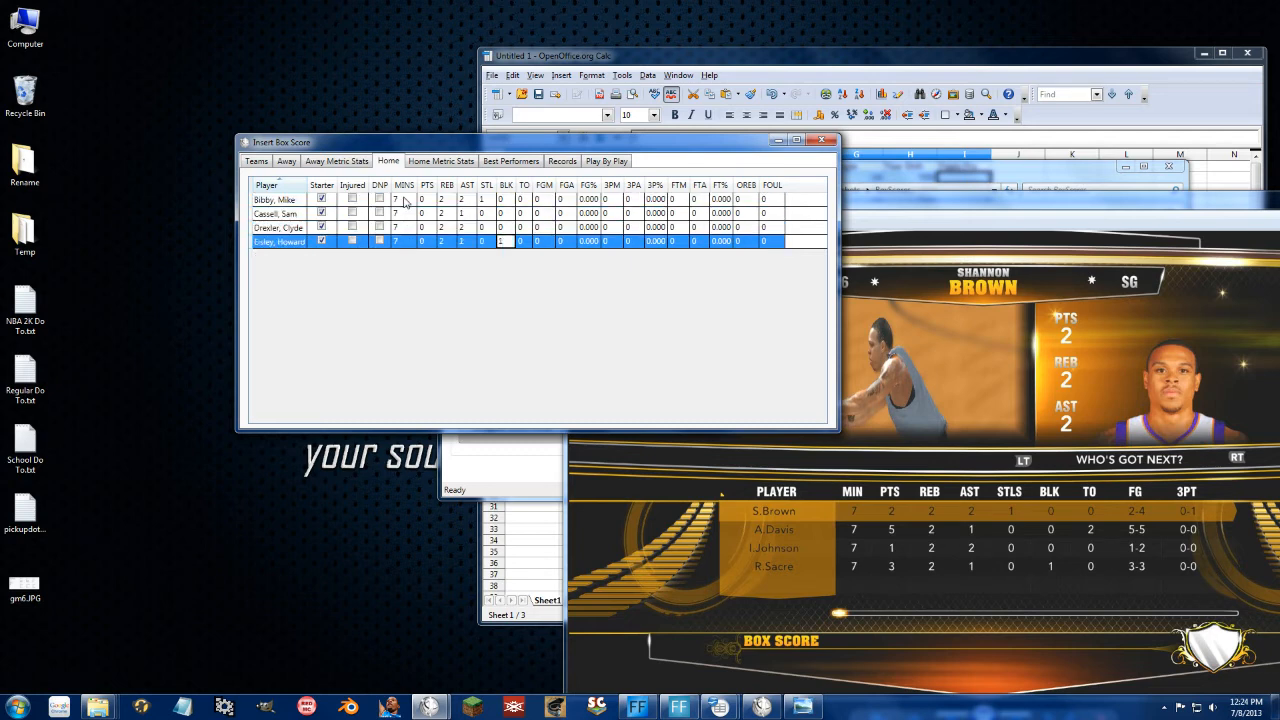
pyautogui.press('Up')
pyautogui.press('Up')
pyautogui.press('Up')
pyautogui.press('Right')
pyautogui.press('Down')
pyautogui.write('2')
pyautogui.press('Down')
pyautogui.press('Down')
pyautogui.press('Up')
pyautogui.press('Up')
pyautogui.press('Up')
pyautogui.press('Right')
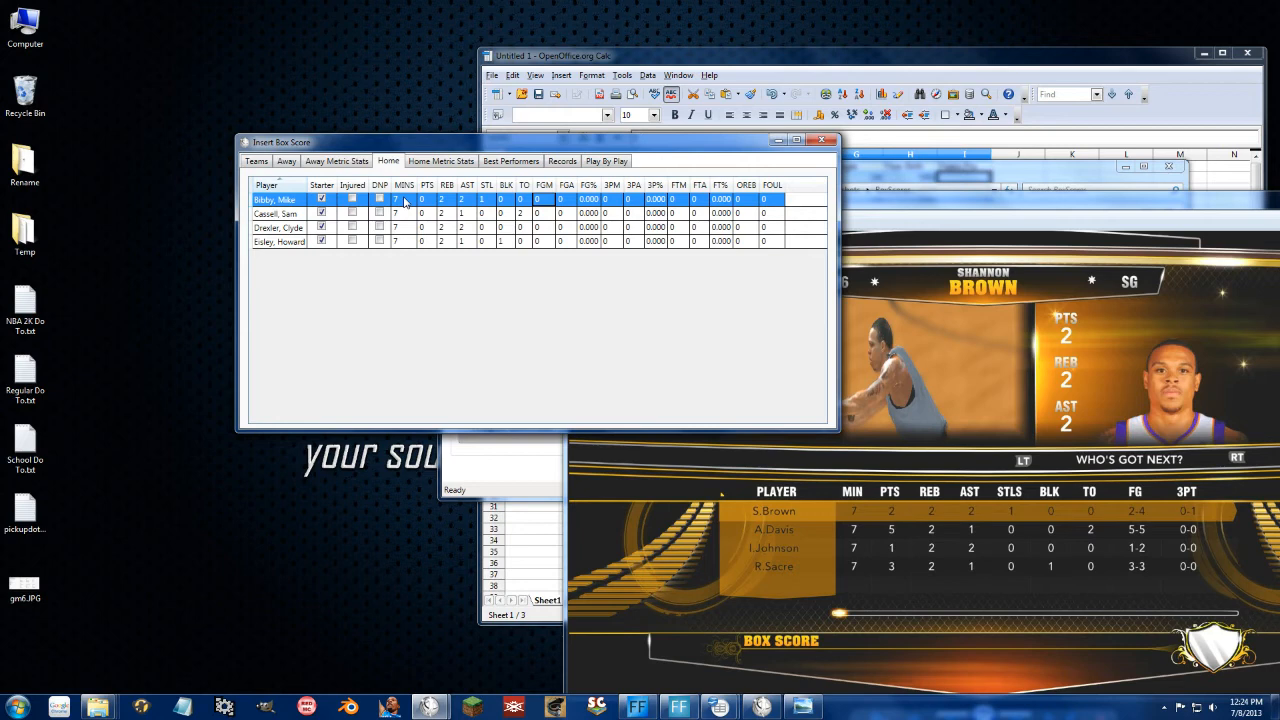
# Step: Enter Home field goals made and attempted, with Cassell shooting 5-of-5
pyautogui.write('2')
pyautogui.press('Down')
pyautogui.write('5')
pyautogui.press('Down')
pyautogui.write('1')
pyautogui.press('Down')
pyautogui.write('3')
pyautogui.press('Up')
pyautogui.press('Up')
pyautogui.press('Up')
pyautogui.press('Right')
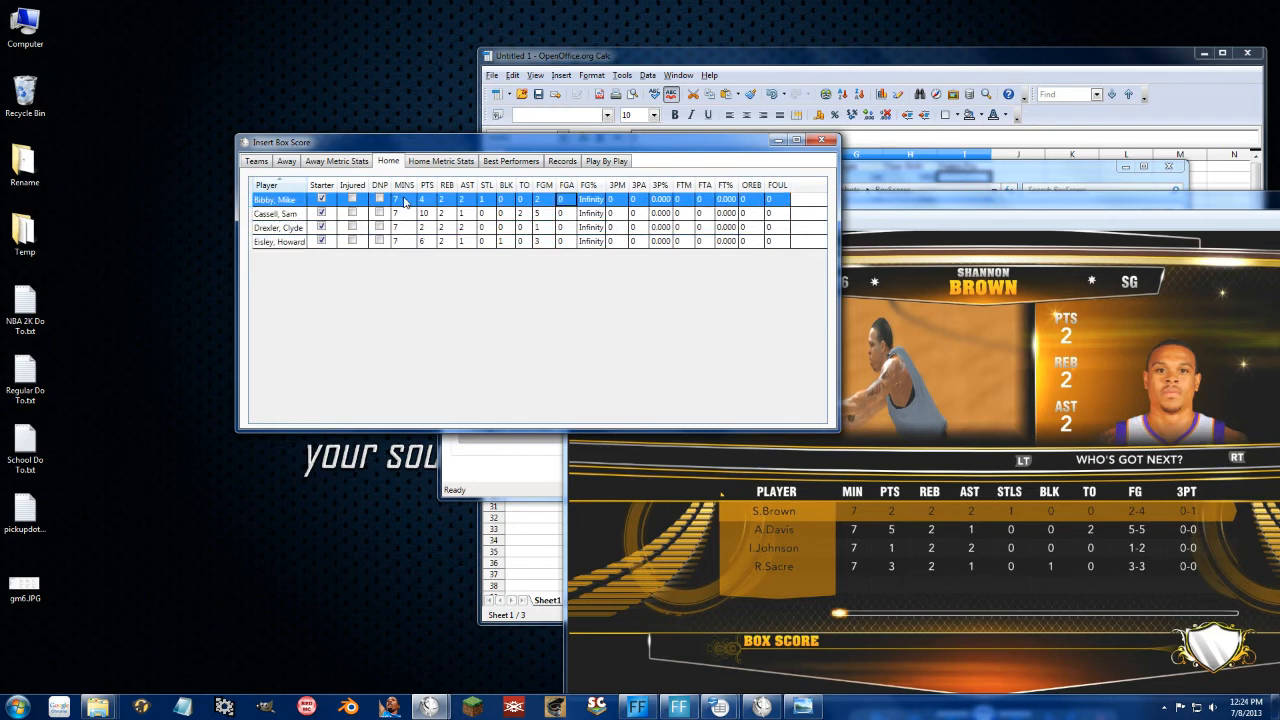
pyautogui.write('4')
pyautogui.press('Down')
pyautogui.write('5')
pyautogui.press('Down')
pyautogui.write('2')
pyautogui.press('Down')
pyautogui.write('3')
pyautogui.press('Up')
pyautogui.press('Up')
pyautogui.press('Up')
pyautogui.press('Right')
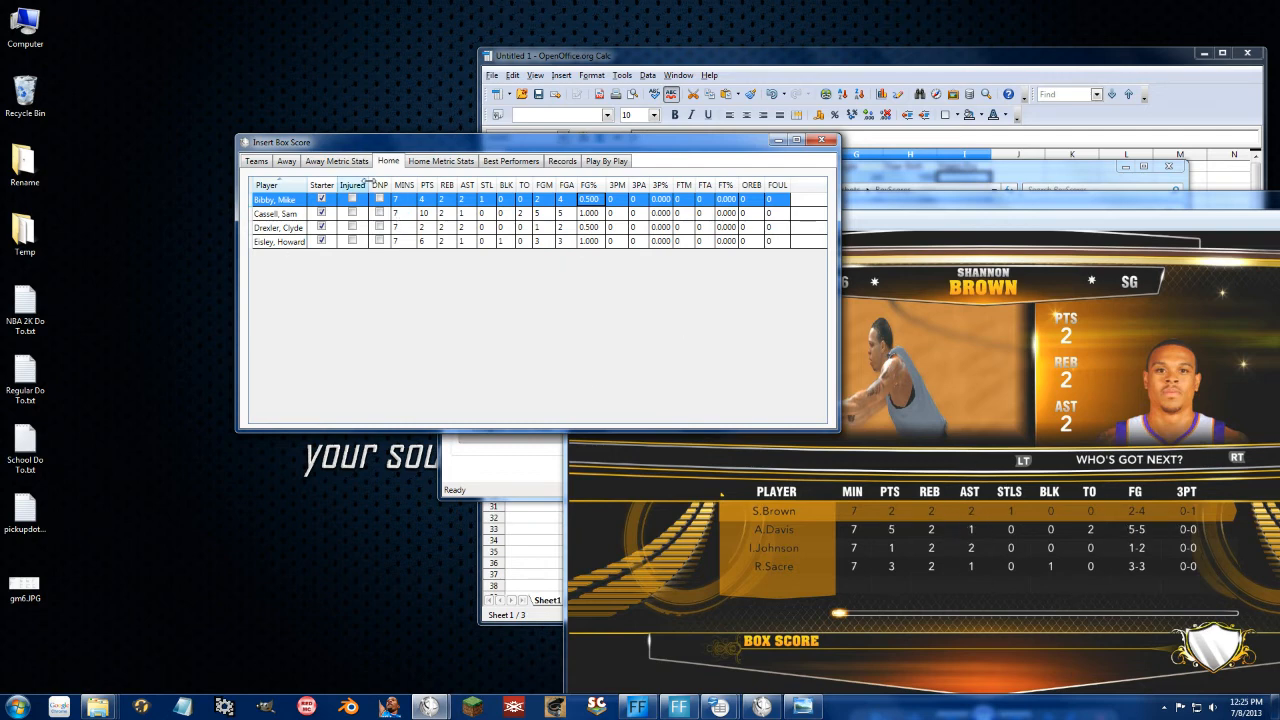
# Step: Sum player stats into team totals (Away 12, Home 22), save the box score, and open Team Overview
pyautogui.click(256, 162)
pyautogui.click(594, 385)
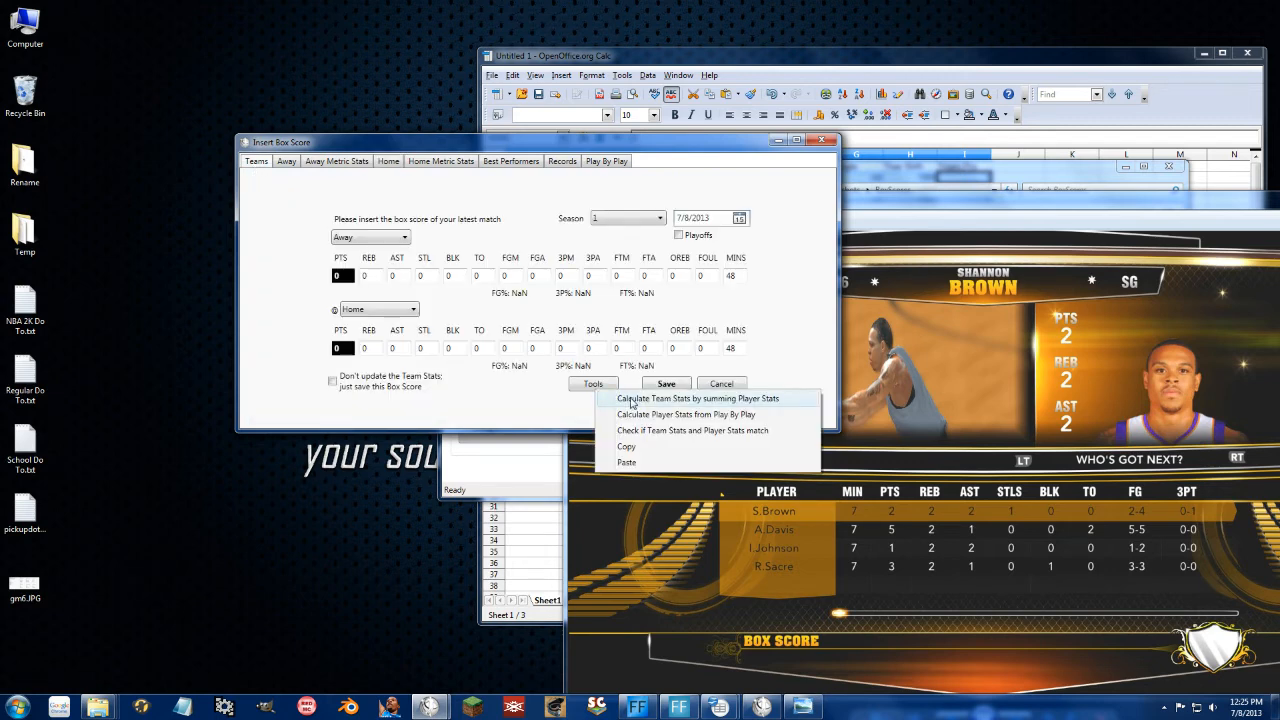
pyautogui.click(632, 400)
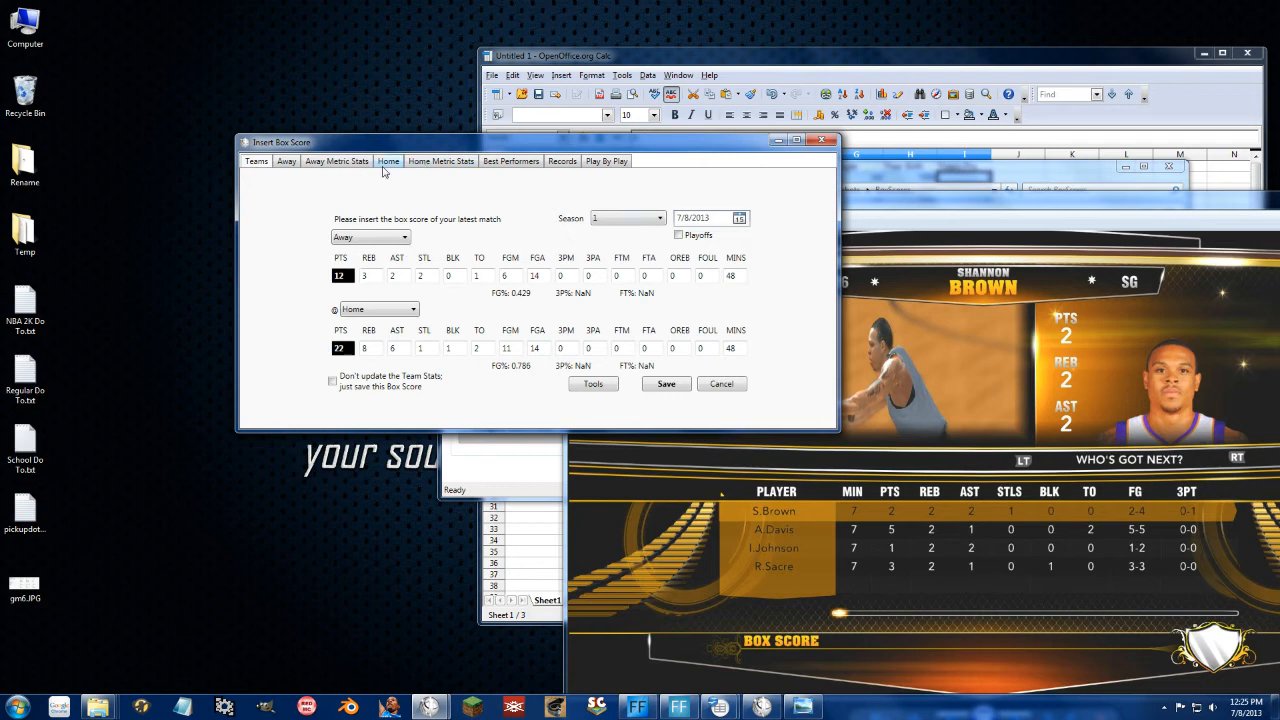
pyautogui.click(666, 384)
pyautogui.click(513, 306)
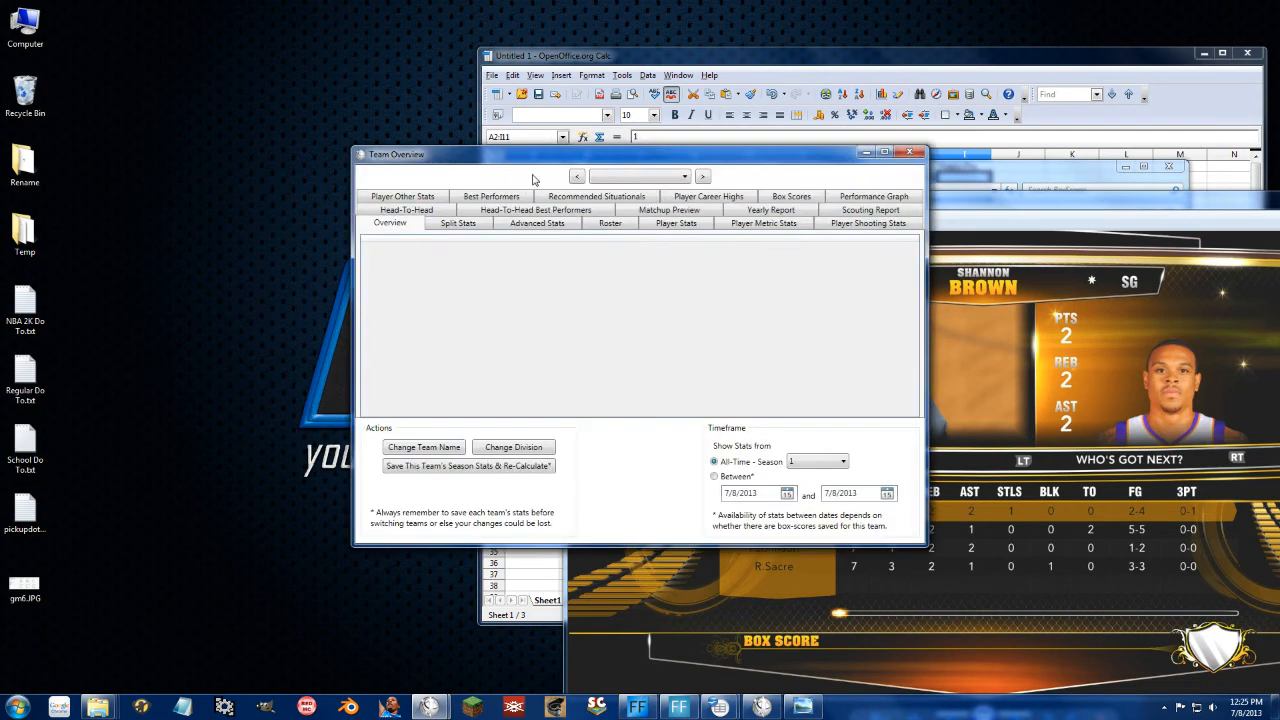
# Step: Open the Away team's saved 12-22 loss, browse best performers, career highs and advanced stats, then close
pyautogui.click(791, 196)
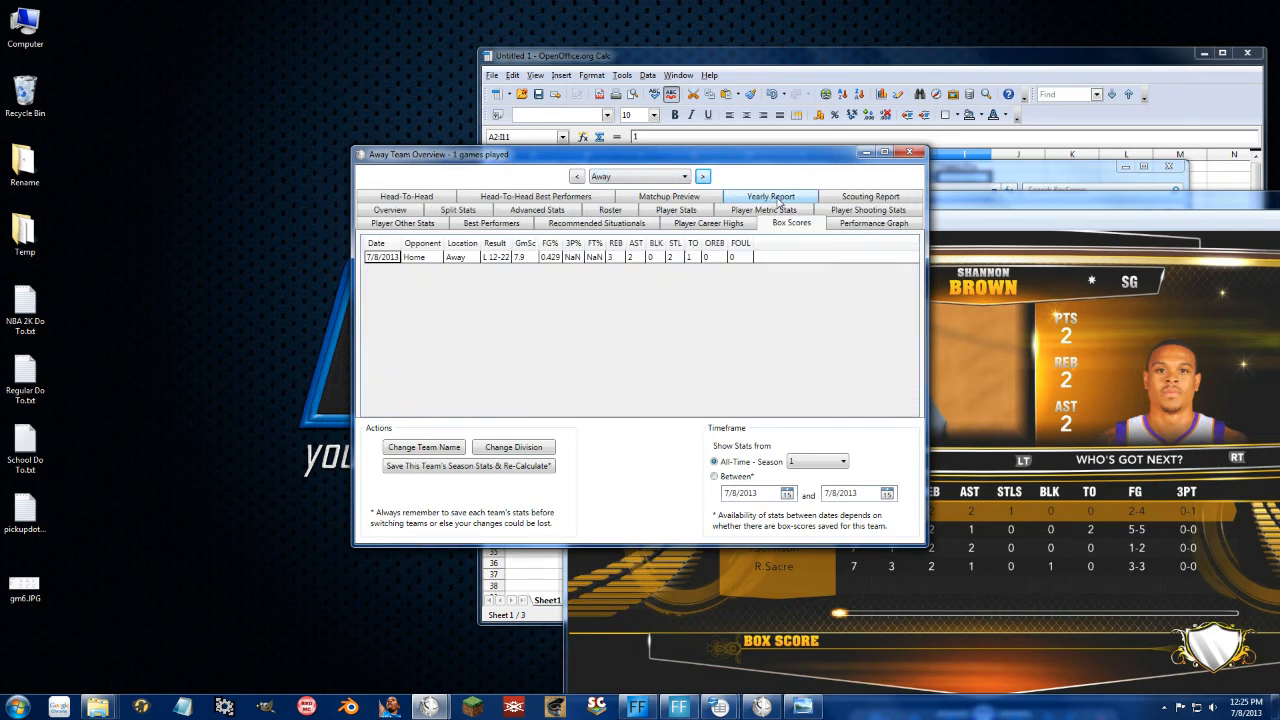
pyautogui.doubleClick(533, 258)
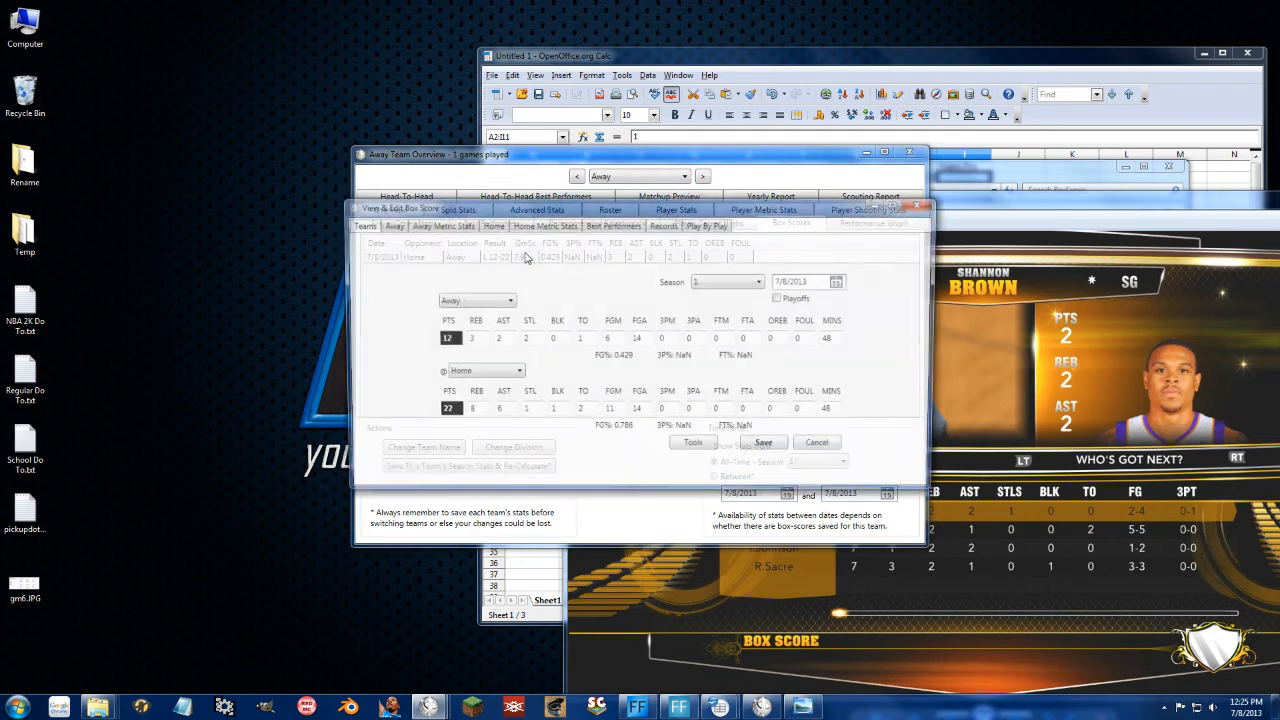
pyautogui.click(612, 226)
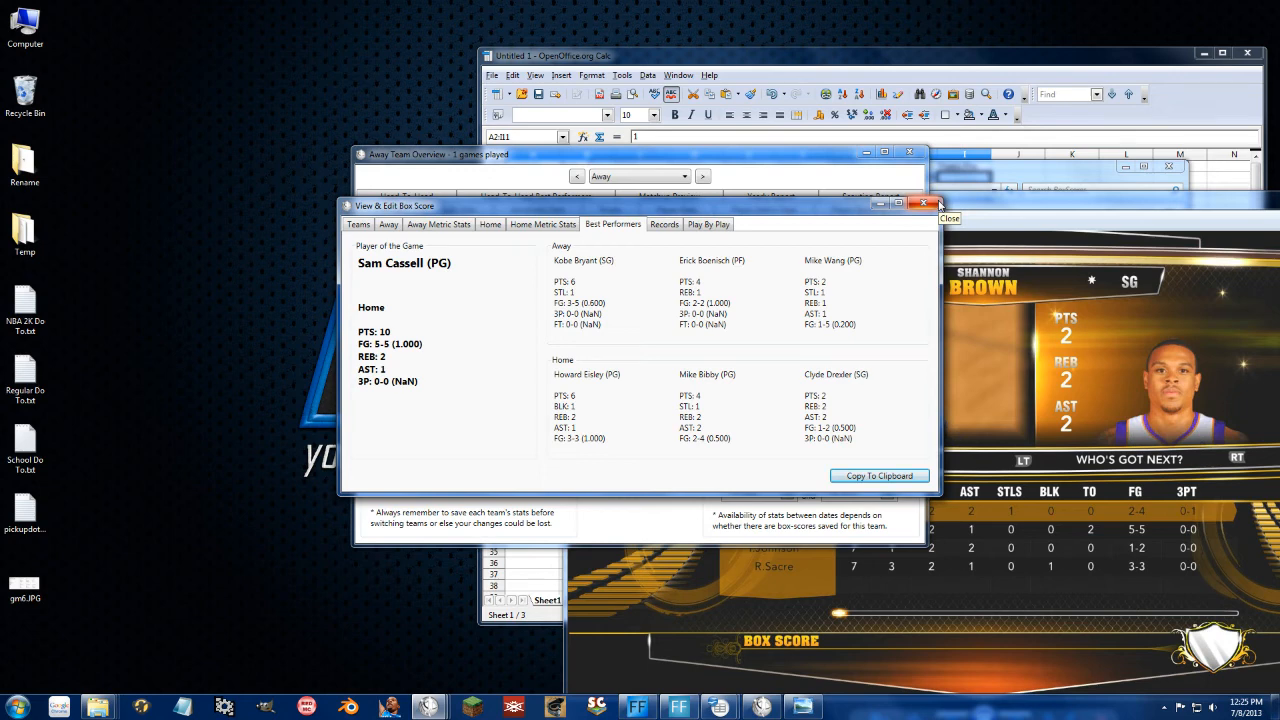
pyautogui.click(666, 226)
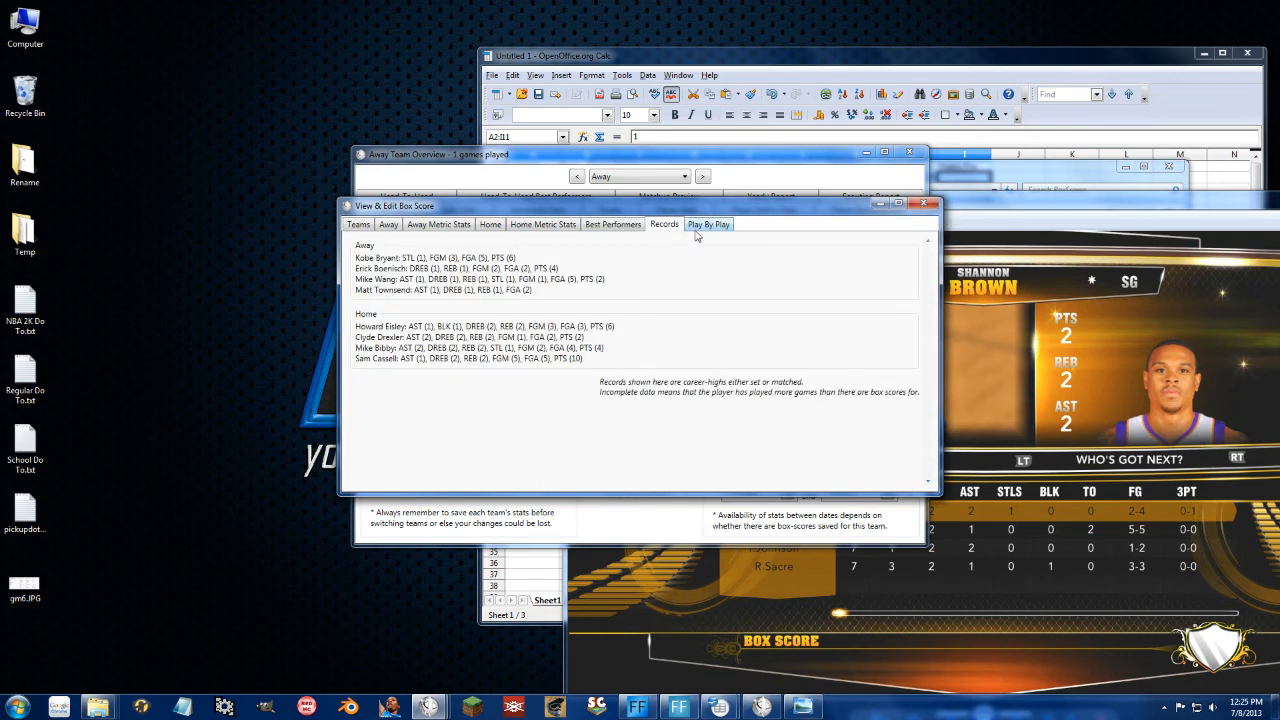
pyautogui.click(708, 225)
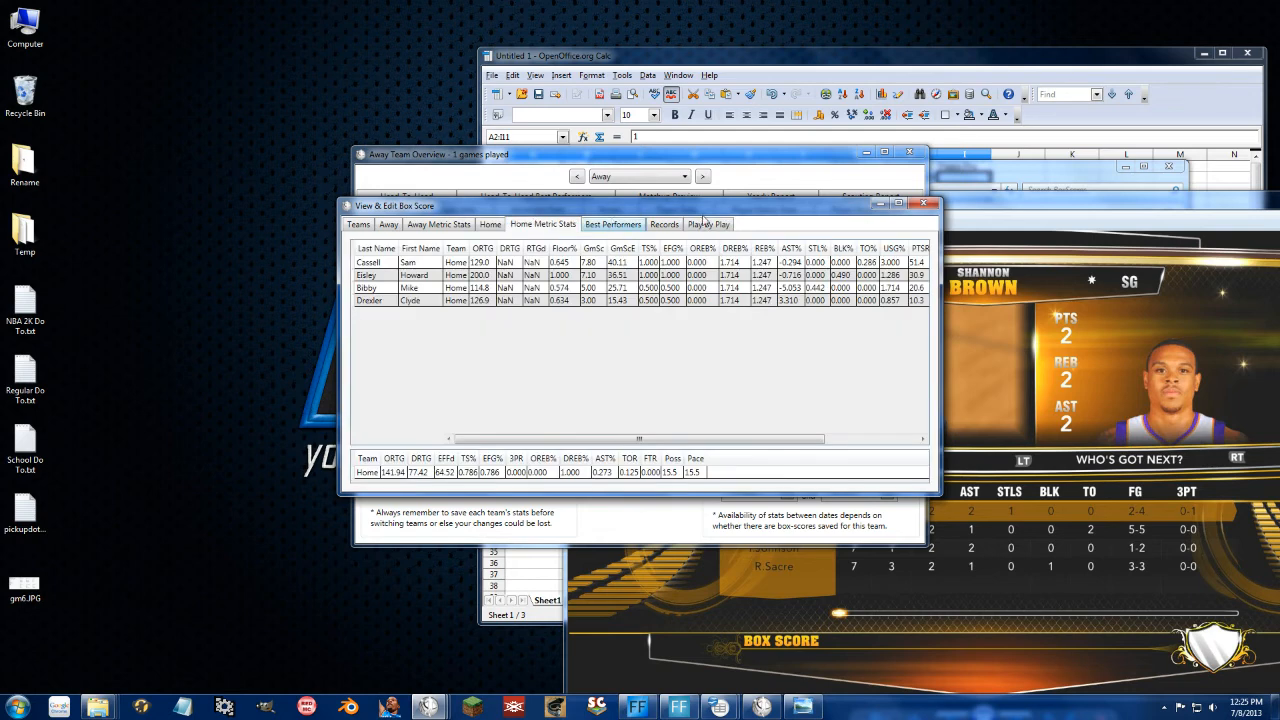
pyautogui.click(921, 204)
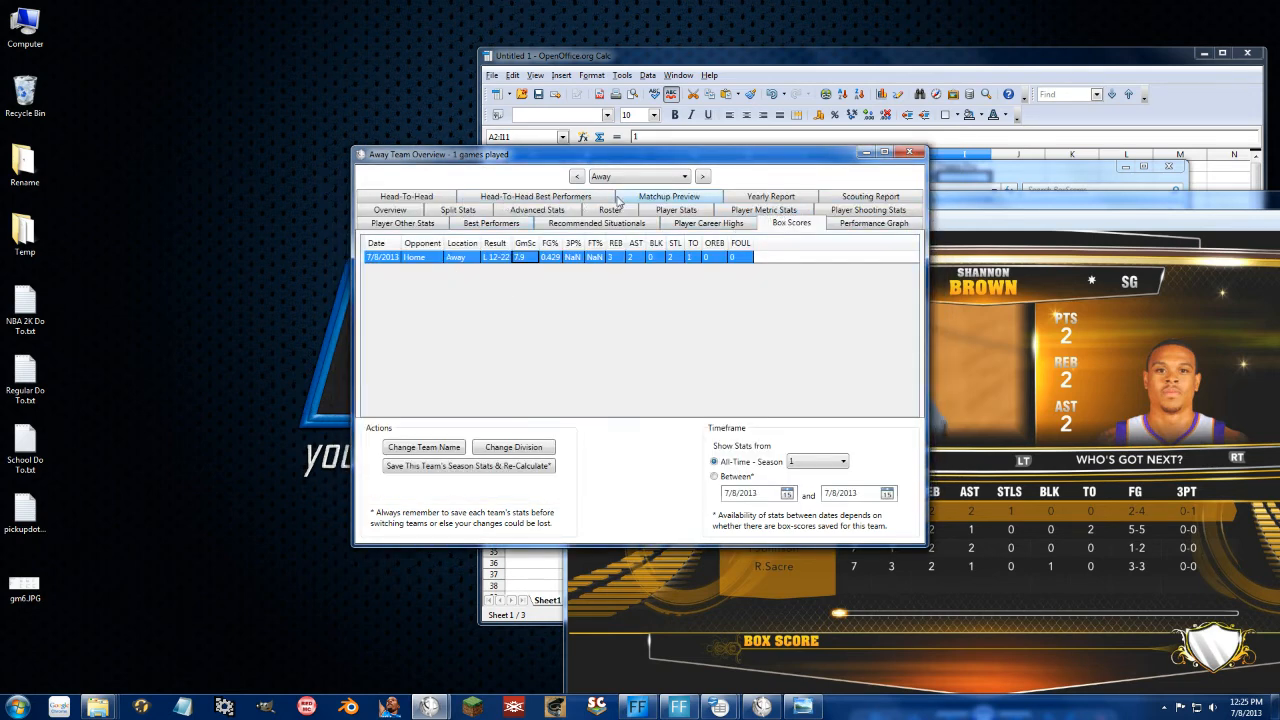
pyautogui.click(909, 152)
# Step: Add a team named 'Alternate' to the database and open its overview
pyautogui.click(605, 350)
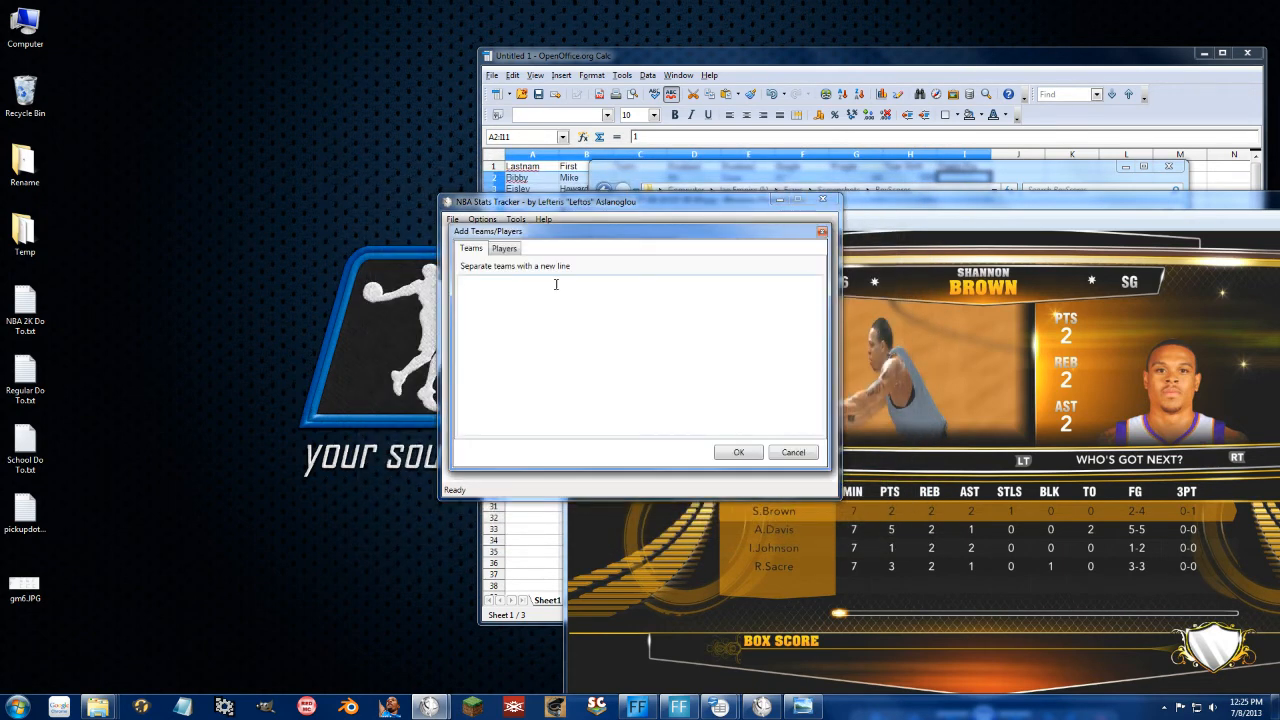
pyautogui.click(504, 316)
pyautogui.click(737, 453)
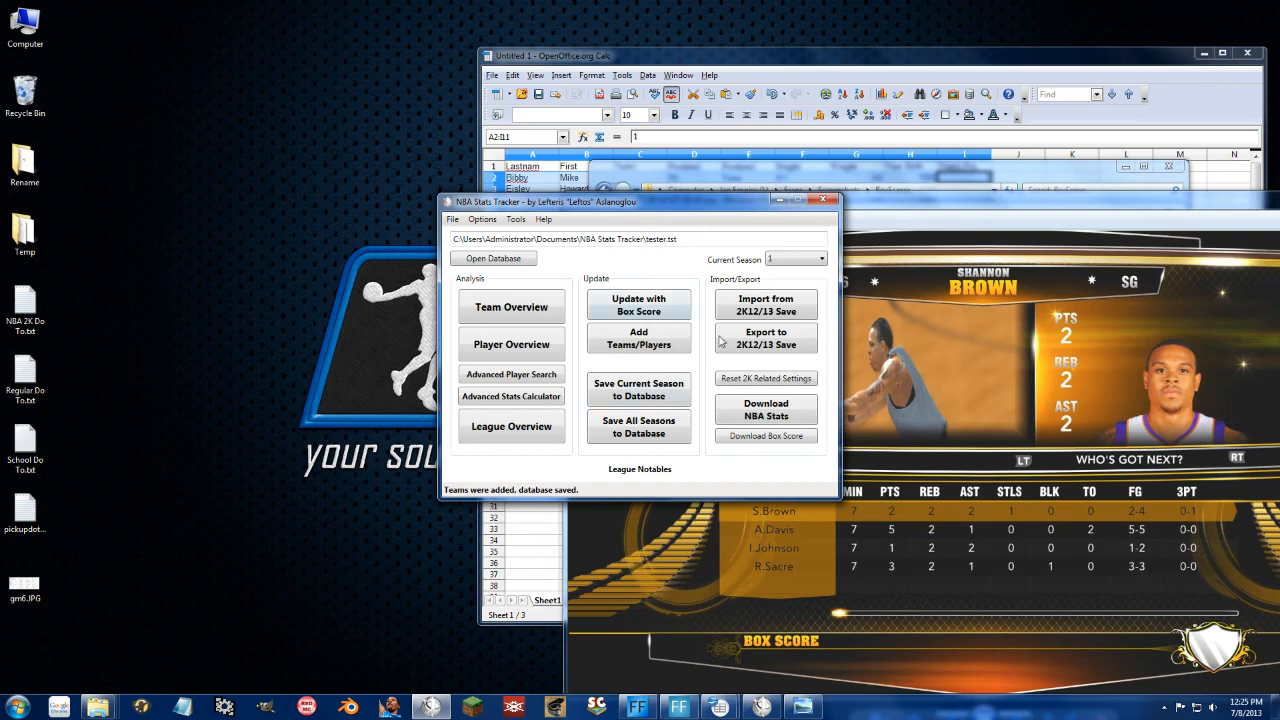
pyautogui.click(485, 316)
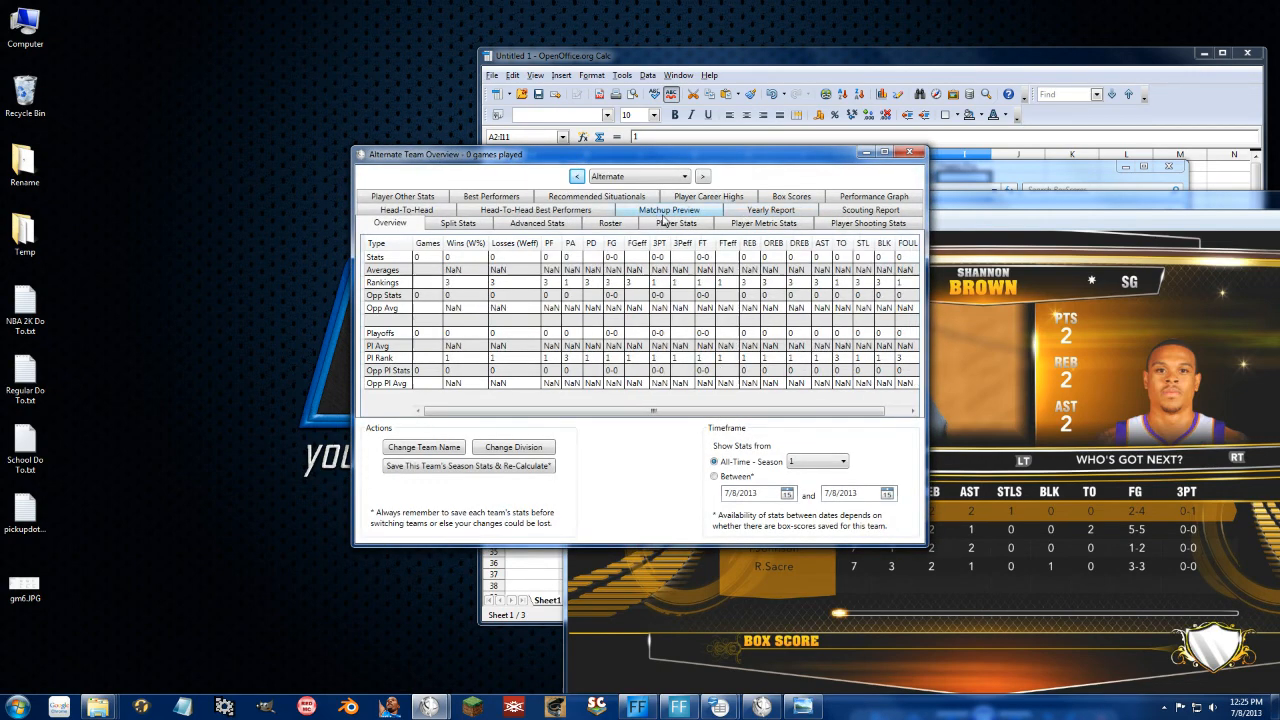
# Step: On Alternate's roster, start a trade and sign free agents Stone and Petro to Alternate
pyautogui.click(627, 228)
pyautogui.click(878, 405)
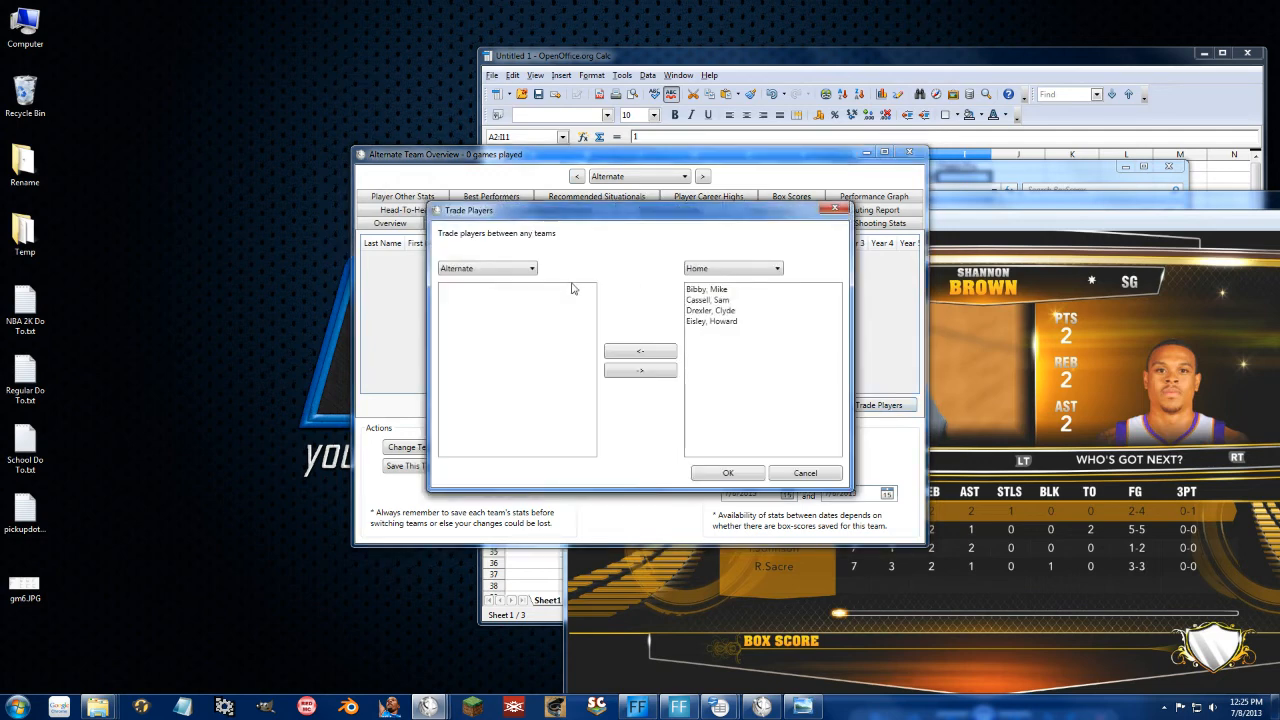
pyautogui.click(499, 271)
pyautogui.click(492, 280)
pyautogui.click(706, 272)
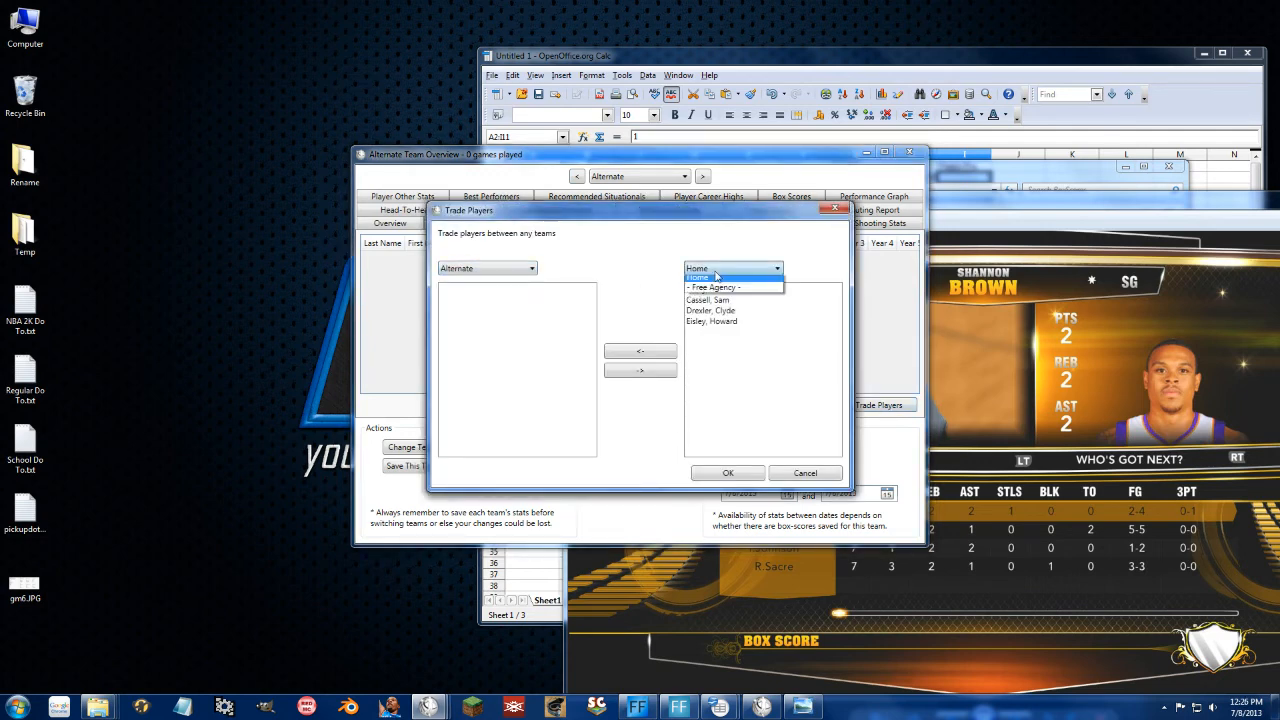
pyautogui.click(711, 292)
pyautogui.click(730, 268)
pyautogui.click(713, 314)
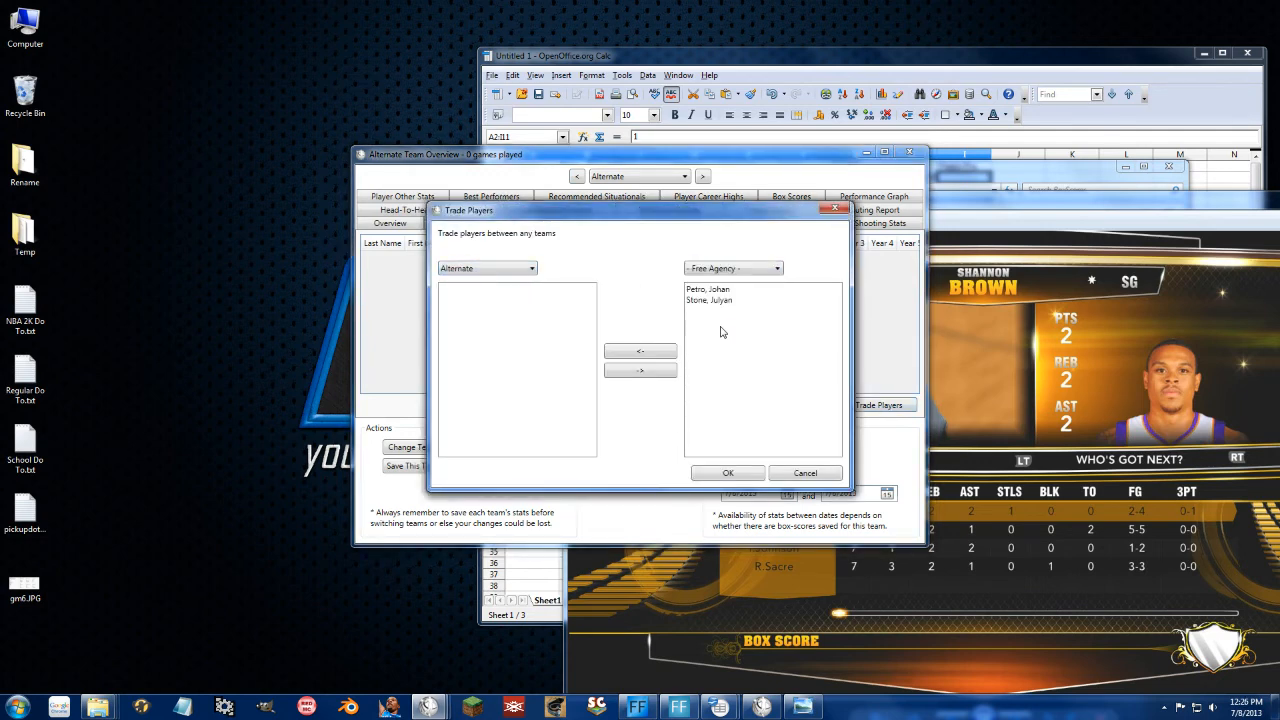
pyautogui.click(714, 300)
pyautogui.keyDown('shift'); pyautogui.click(711, 289); pyautogui.keyUp('shift')
pyautogui.click(634, 352)
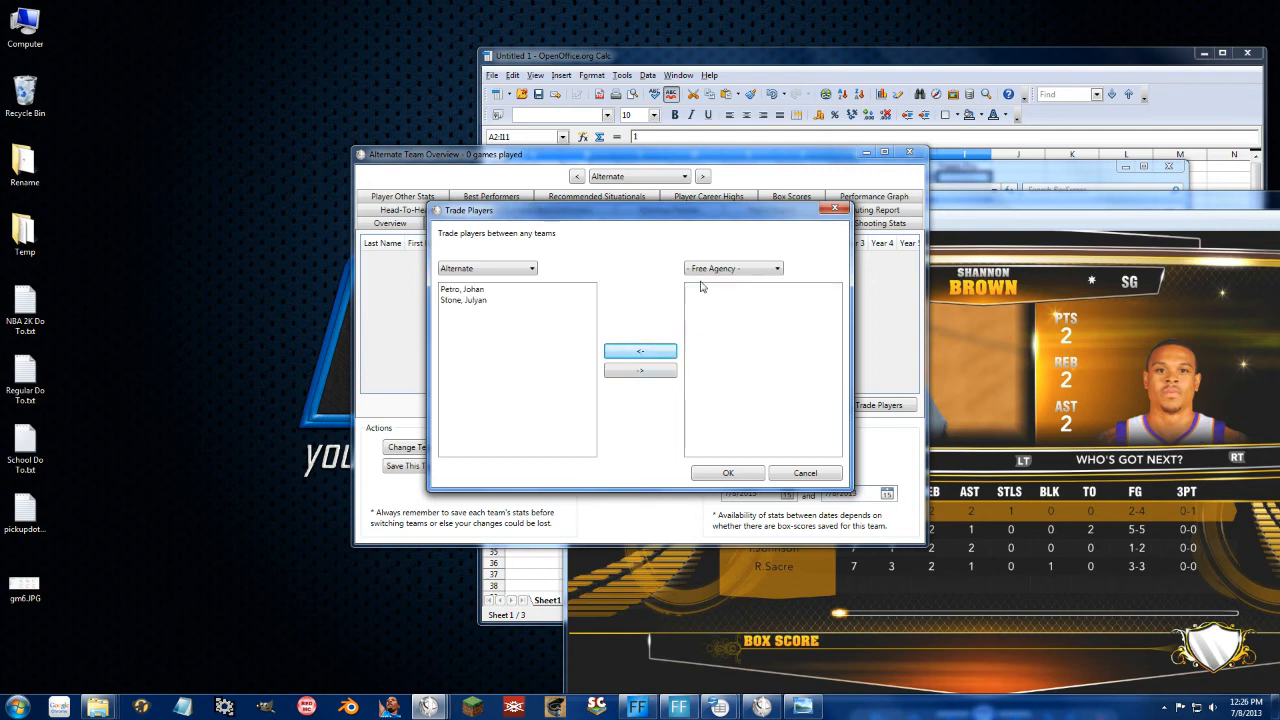
# Step: Trade Bryant from Away and Cassell from Home to Alternate
pyautogui.click(716, 270)
pyautogui.click(721, 292)
pyautogui.click(716, 300)
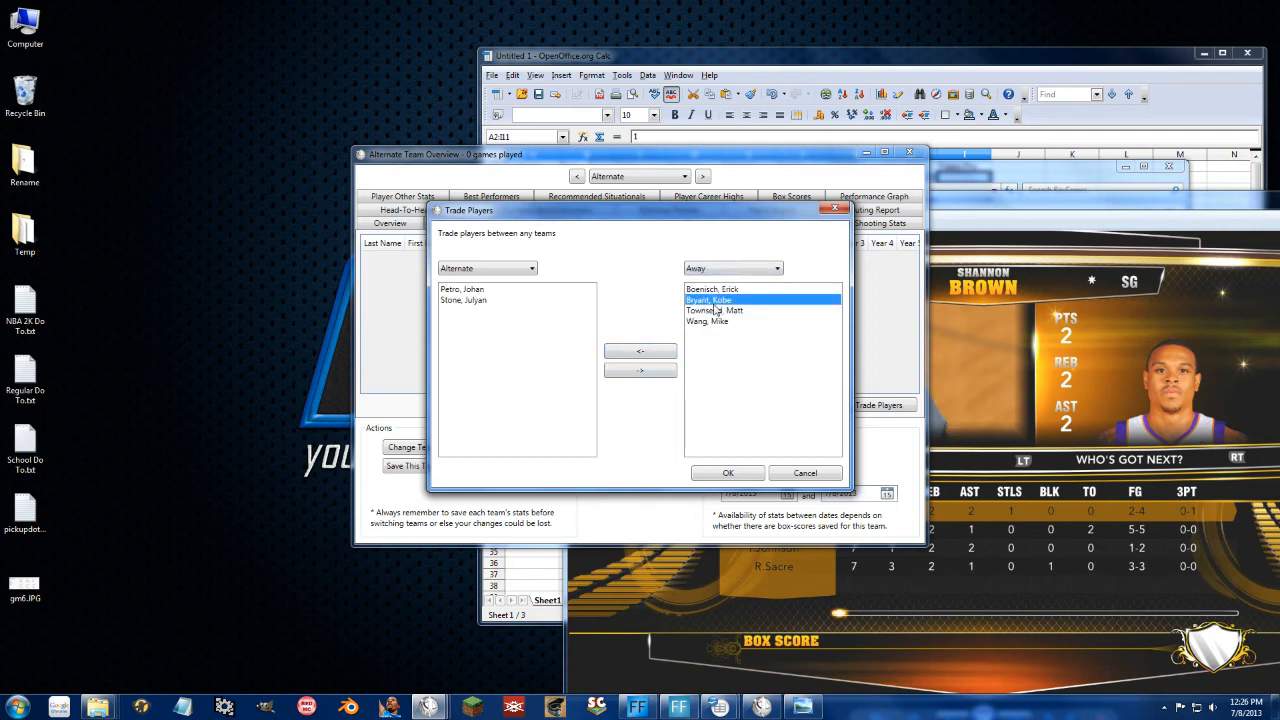
pyautogui.click(641, 351)
pyautogui.click(735, 269)
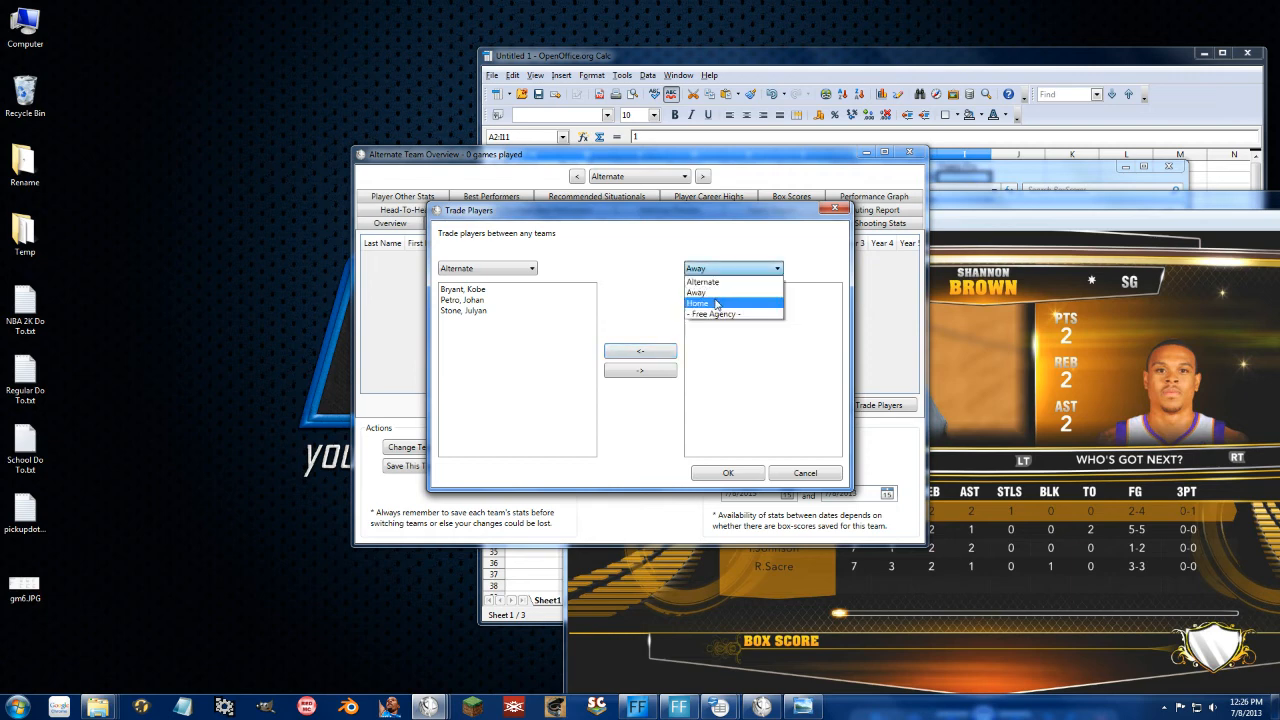
pyautogui.click(720, 302)
pyautogui.click(715, 300)
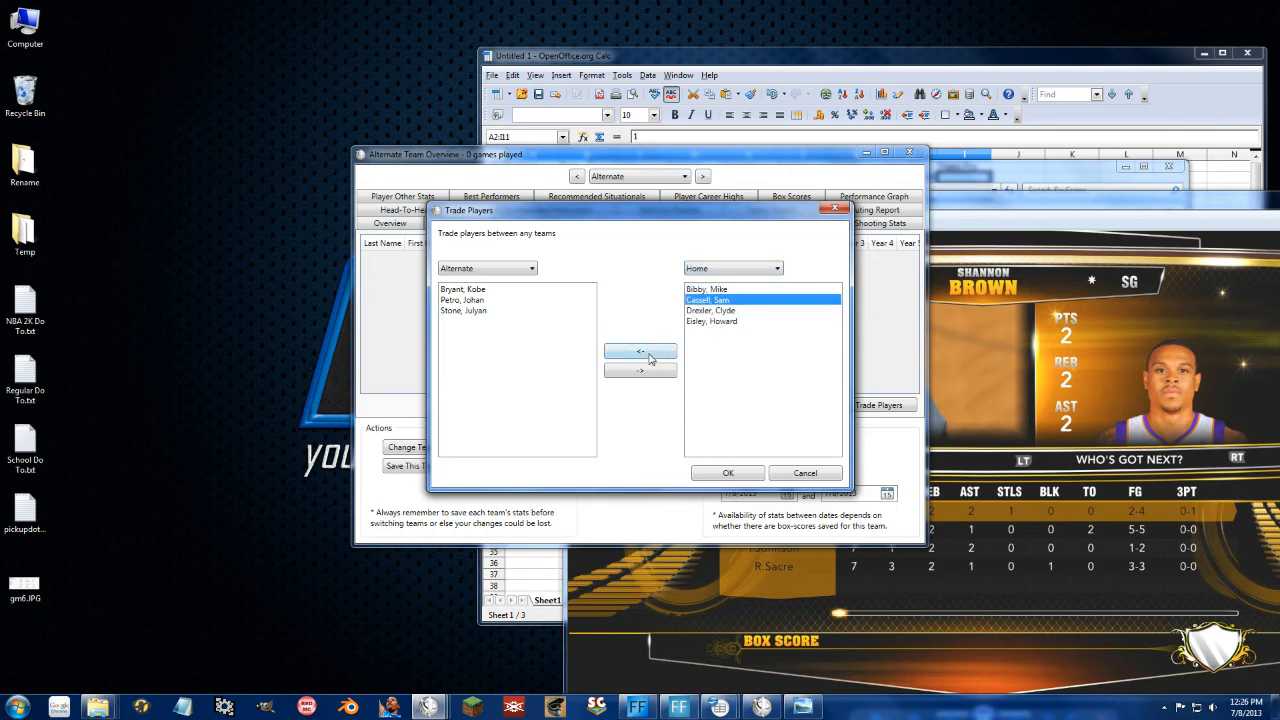
pyautogui.click(652, 352)
pyautogui.click(720, 269)
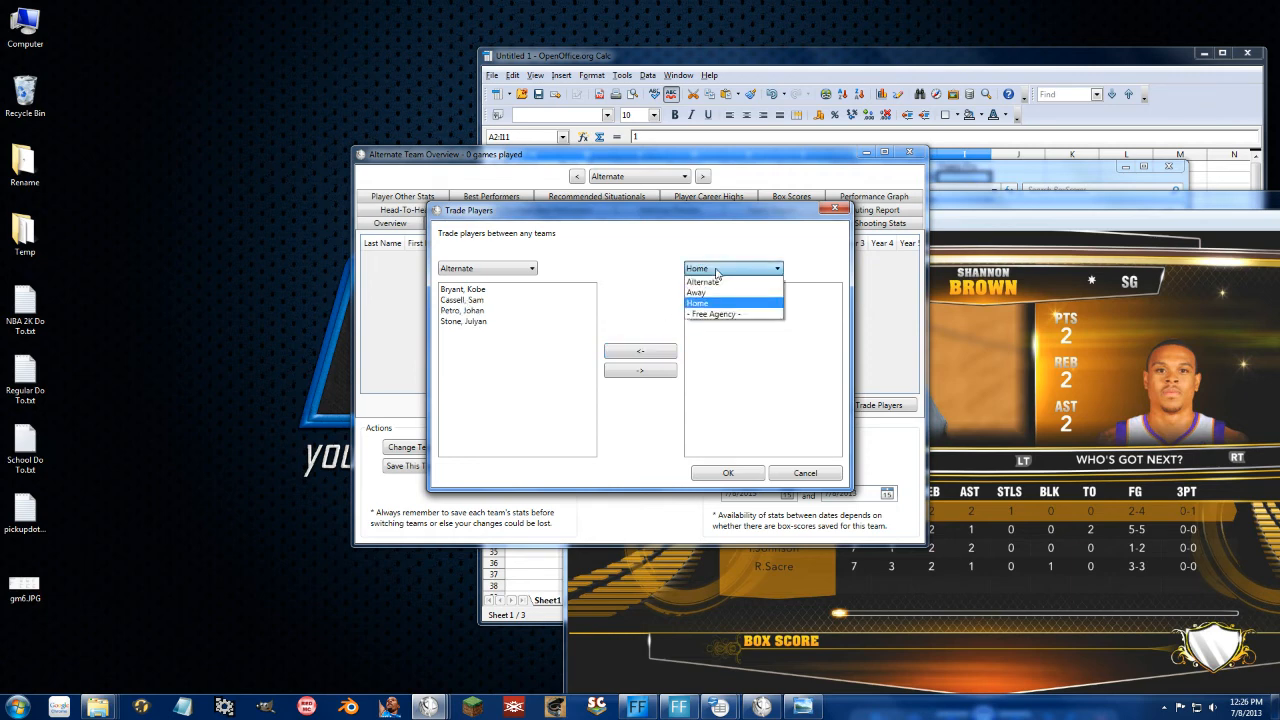
pyautogui.click(720, 270)
# Step: Send Townsend from Away to Home, then confirm and save all trades
pyautogui.click(488, 268)
pyautogui.click(490, 294)
pyautogui.click(560, 300)
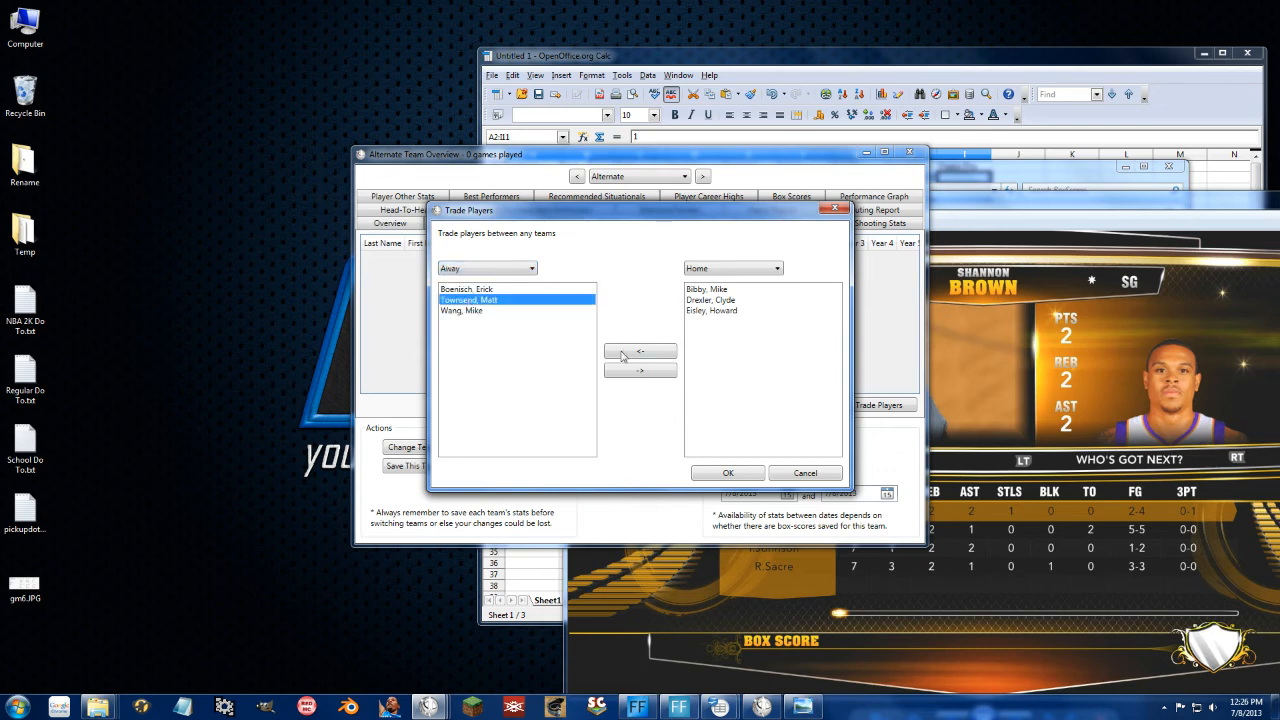
pyautogui.click(640, 371)
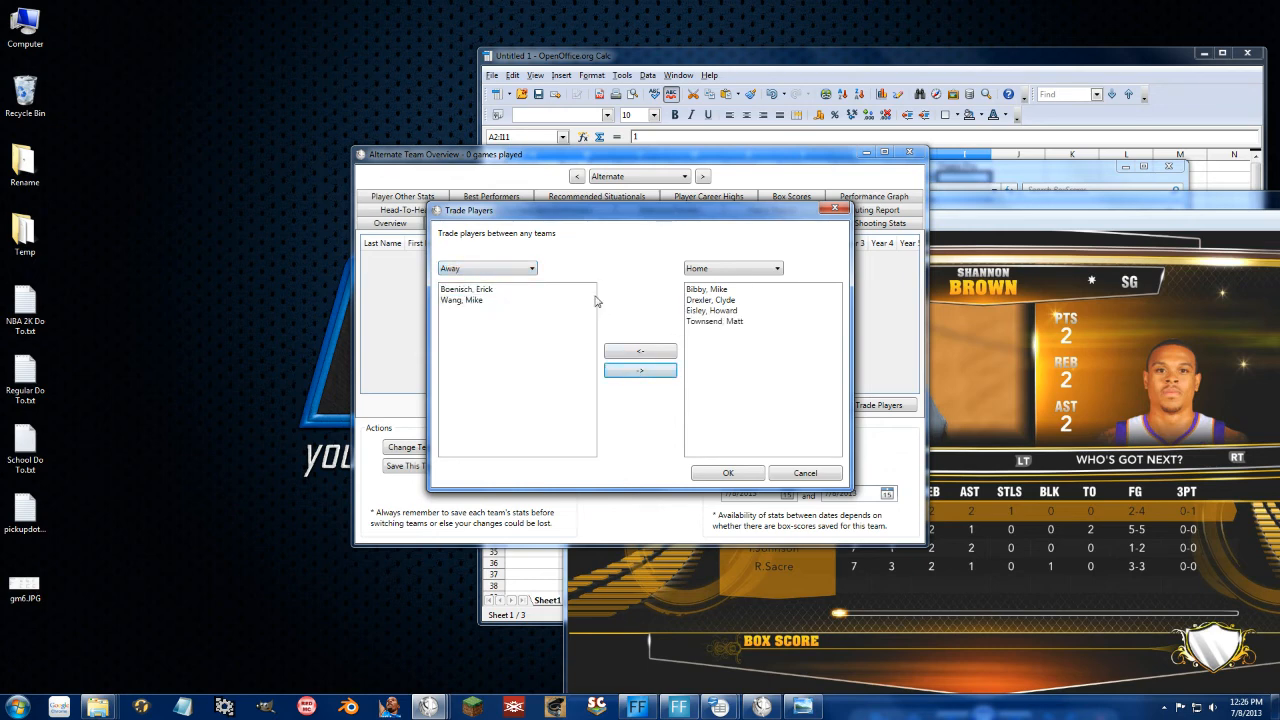
pyautogui.click(490, 272)
pyautogui.click(483, 295)
pyautogui.click(733, 473)
pyautogui.click(765, 402)
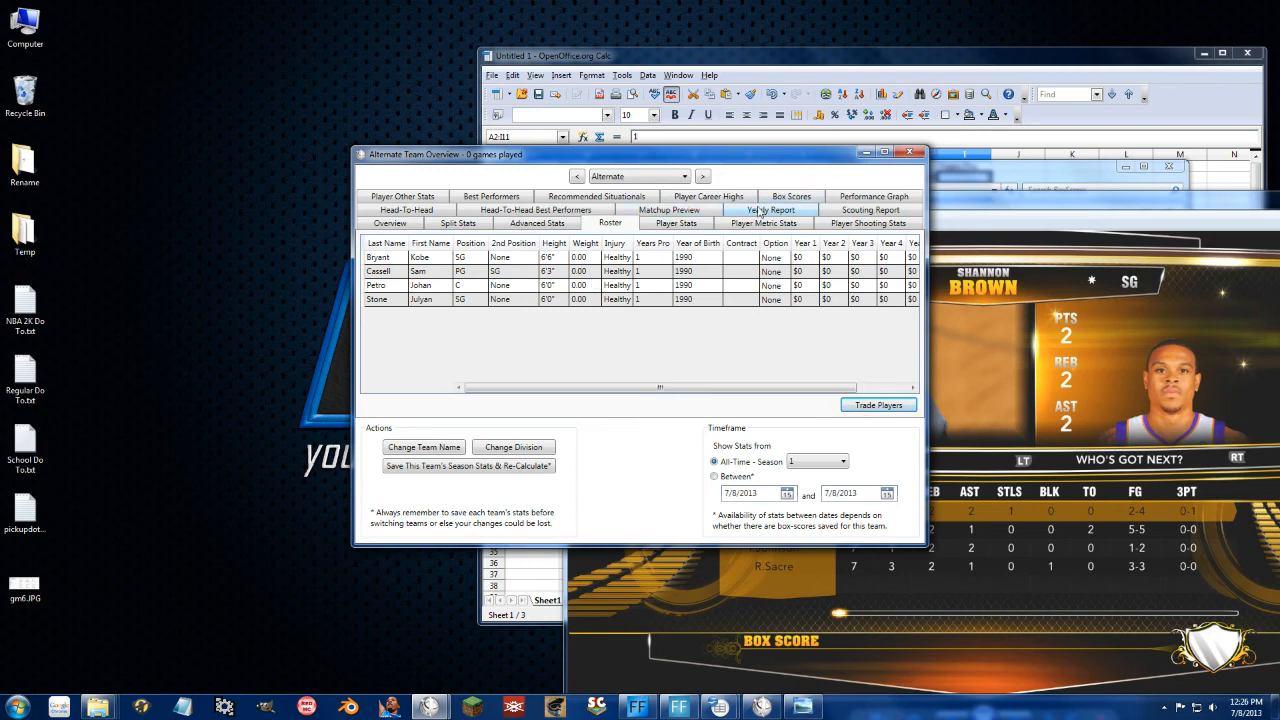
# Step: Read Alternate's scouting report, view the Away team overview, then close it
pyautogui.click(836, 213)
pyautogui.click(612, 177)
pyautogui.click(613, 179)
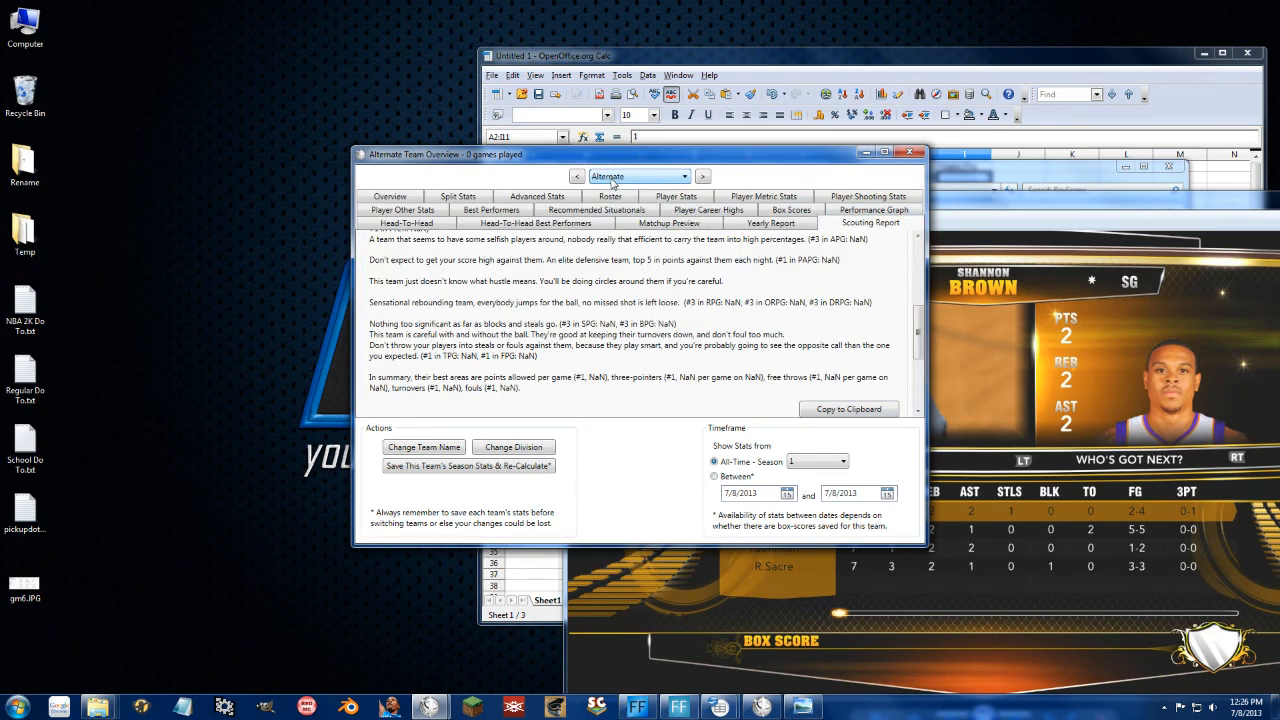
pyautogui.click(613, 179)
pyautogui.click(625, 190)
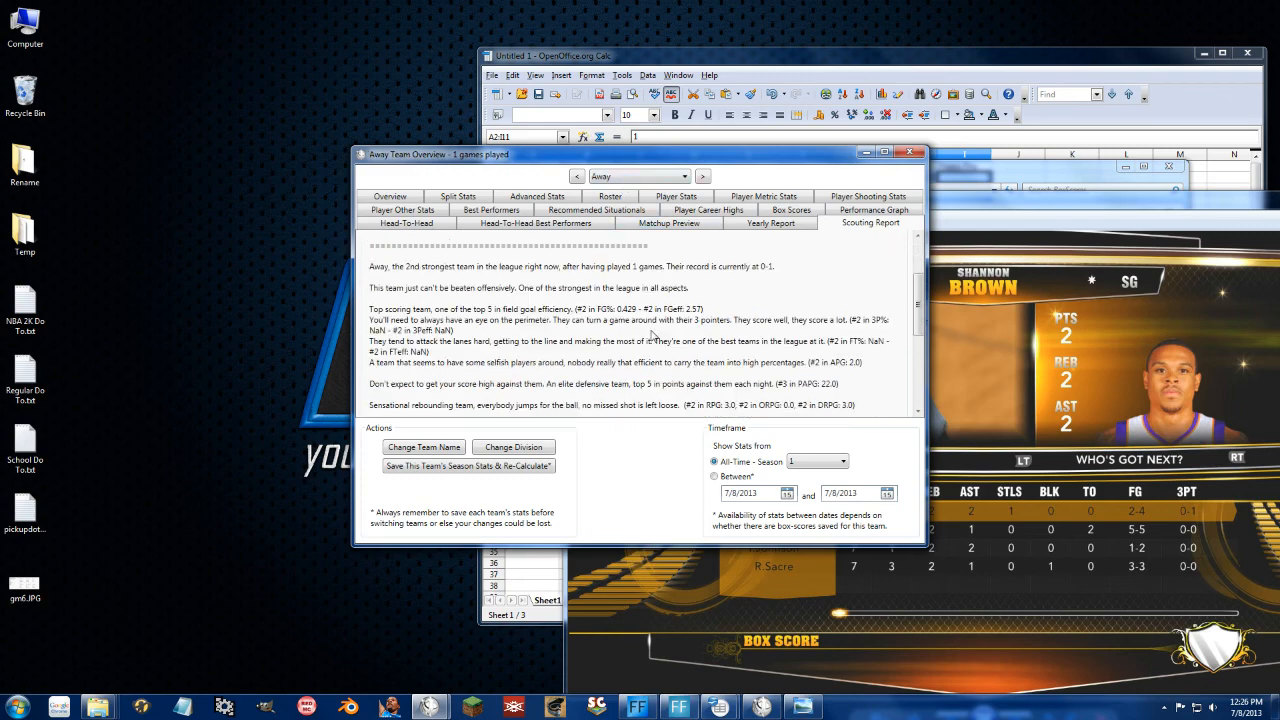
pyautogui.scroll(-3, 652, 333)
pyautogui.click(910, 153)
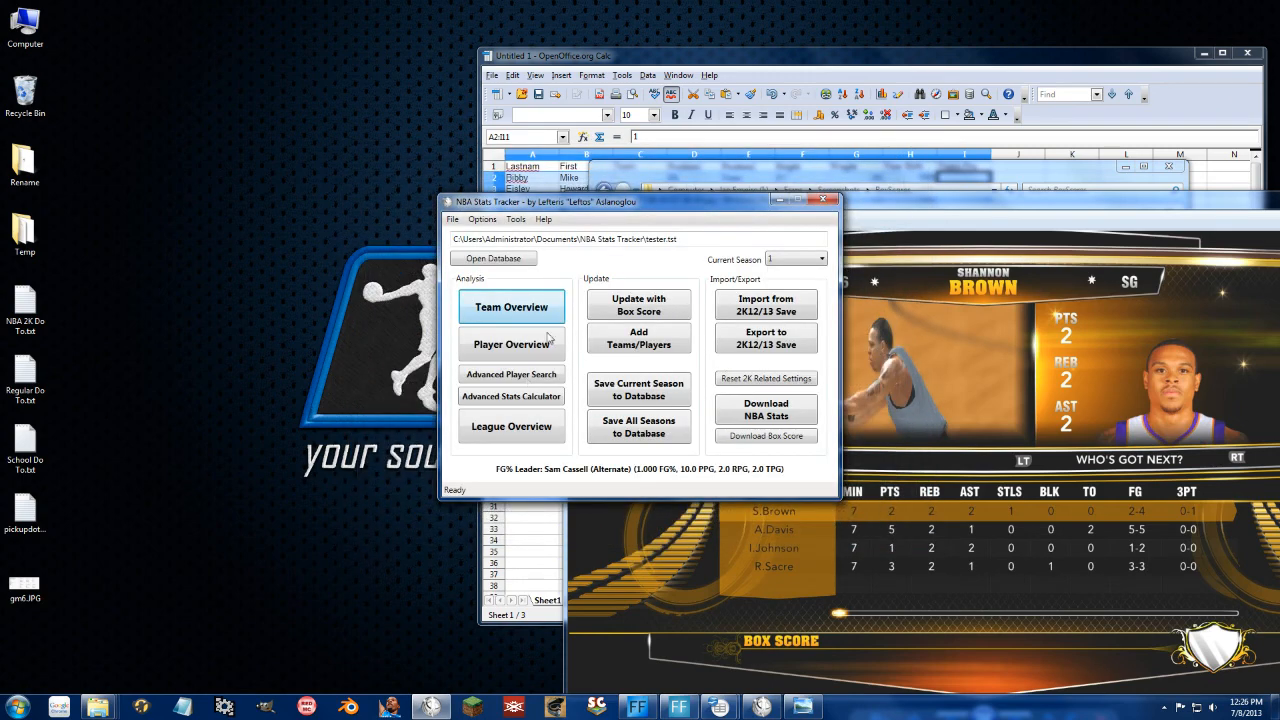
pyautogui.click(653, 297)
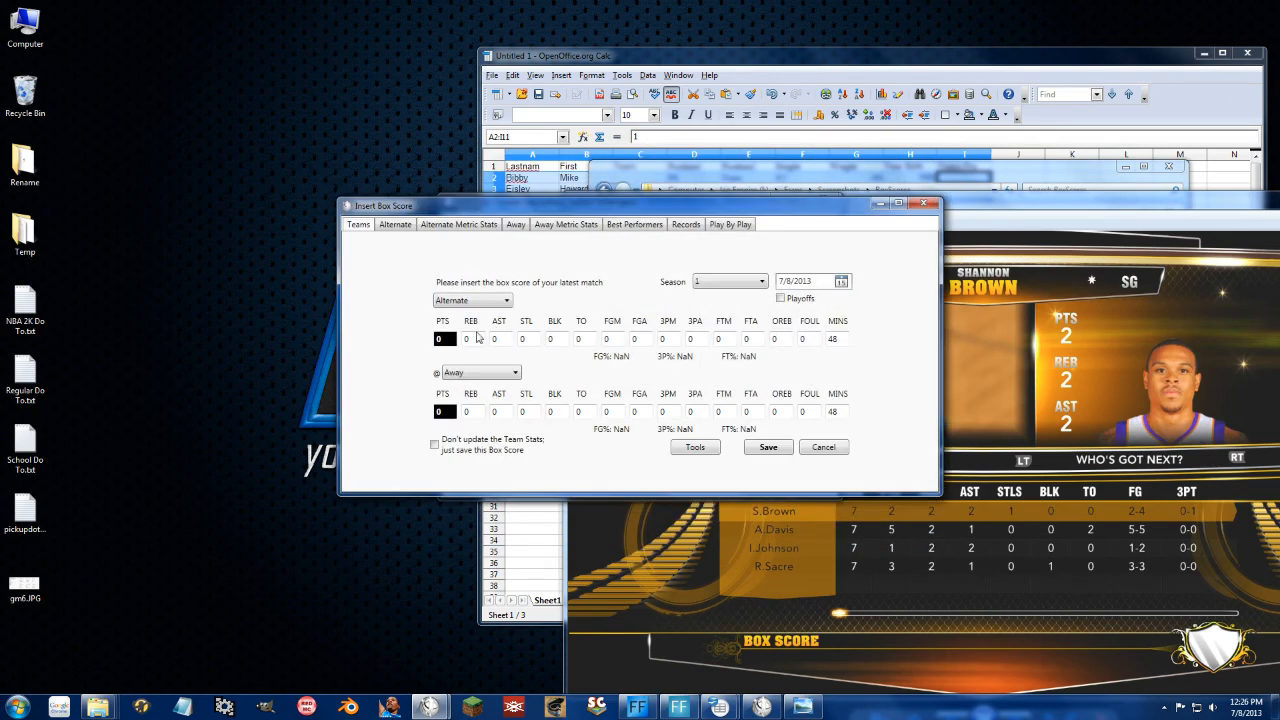
pyautogui.click(516, 225)
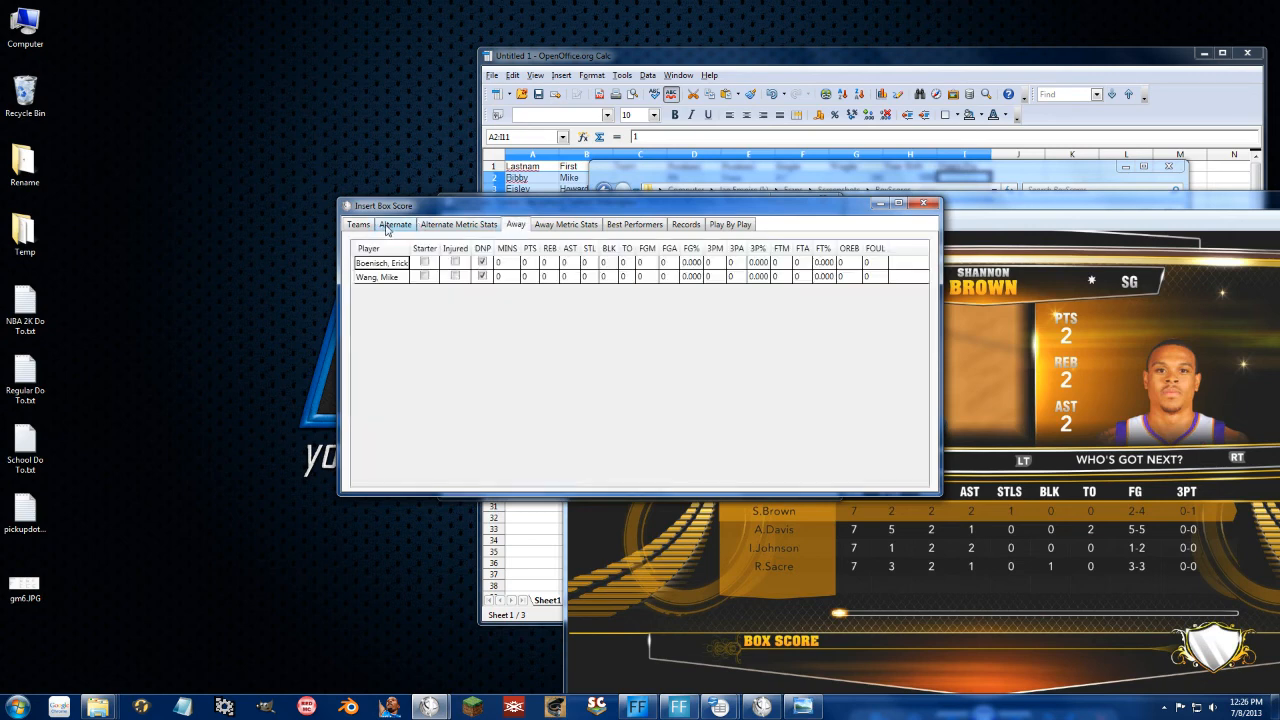
pyautogui.click(362, 225)
pyautogui.click(490, 372)
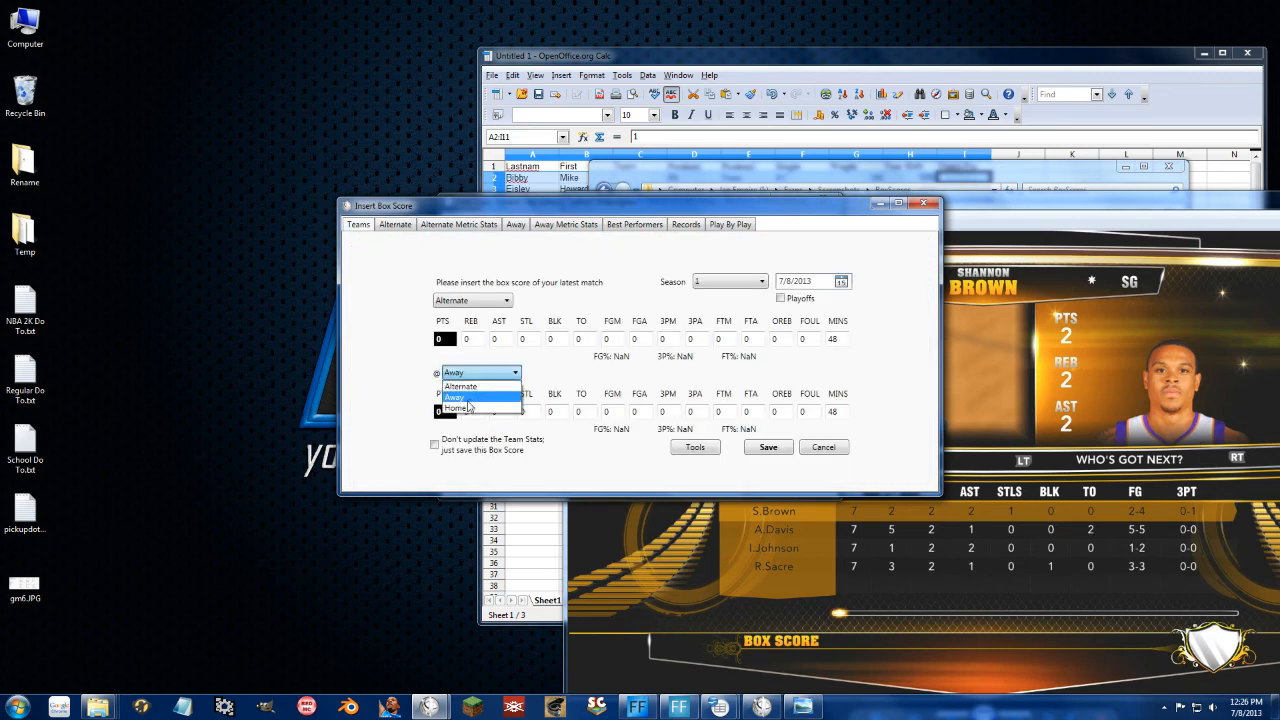
pyautogui.click(466, 408)
pyautogui.click(405, 226)
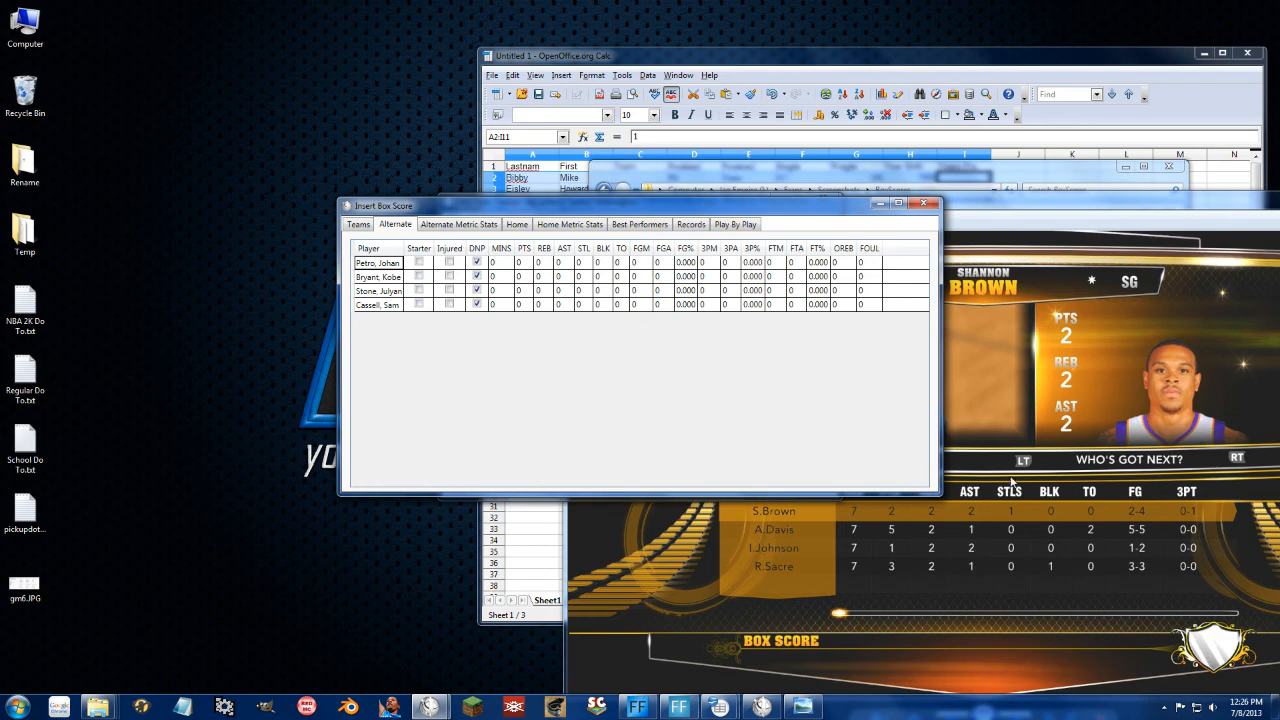
pyautogui.click(924, 205)
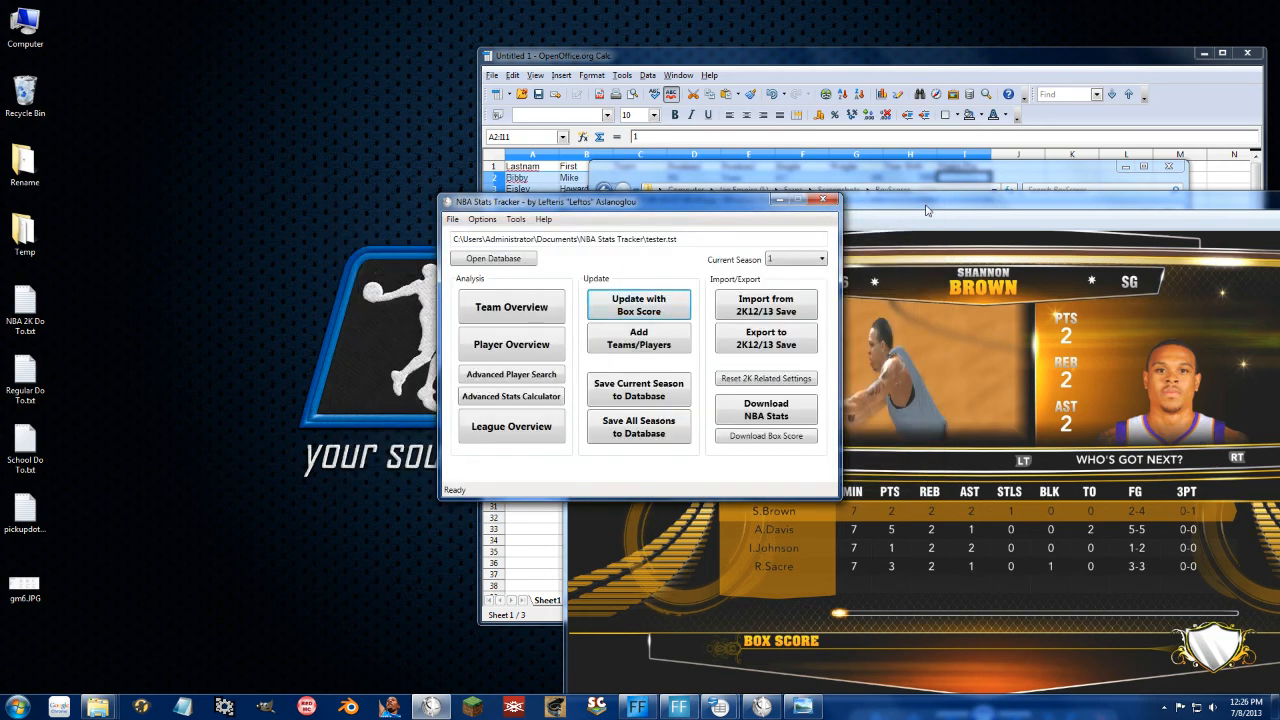
# Step: Open League Overview and browse its box scores, team stats and opponent metrics like ORTG and DRTG
pyautogui.click(495, 430)
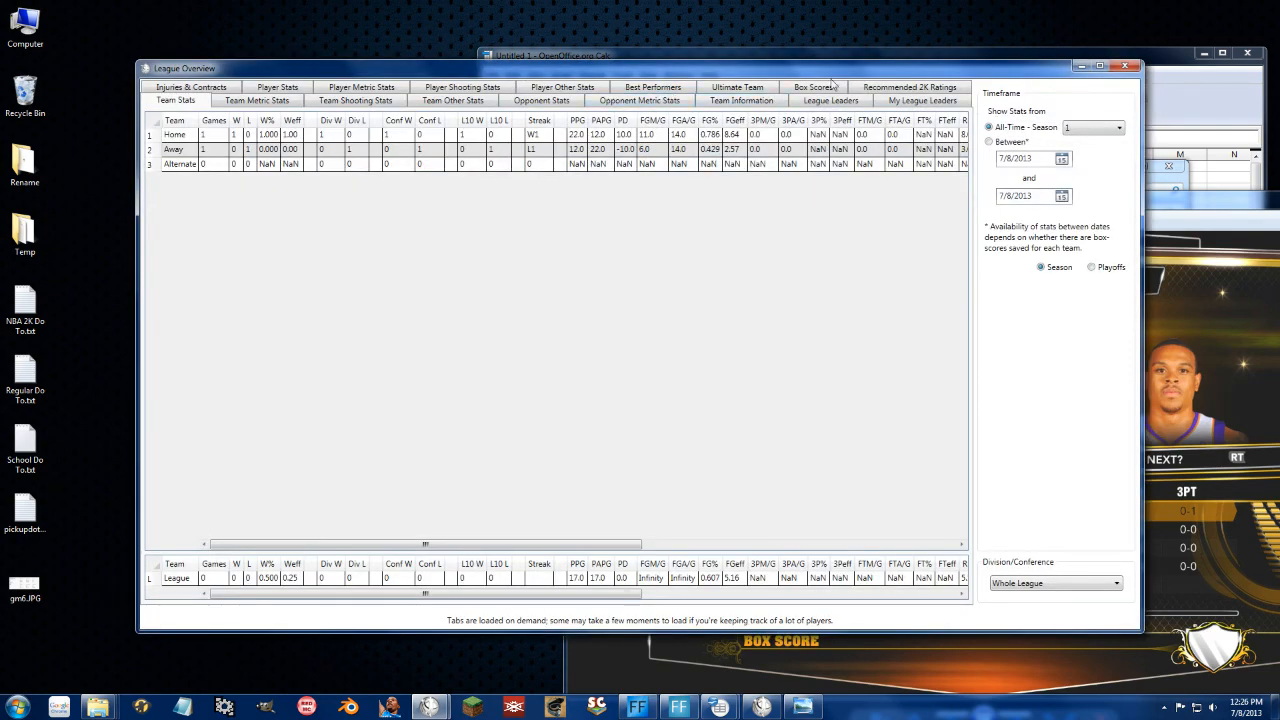
pyautogui.click(830, 86)
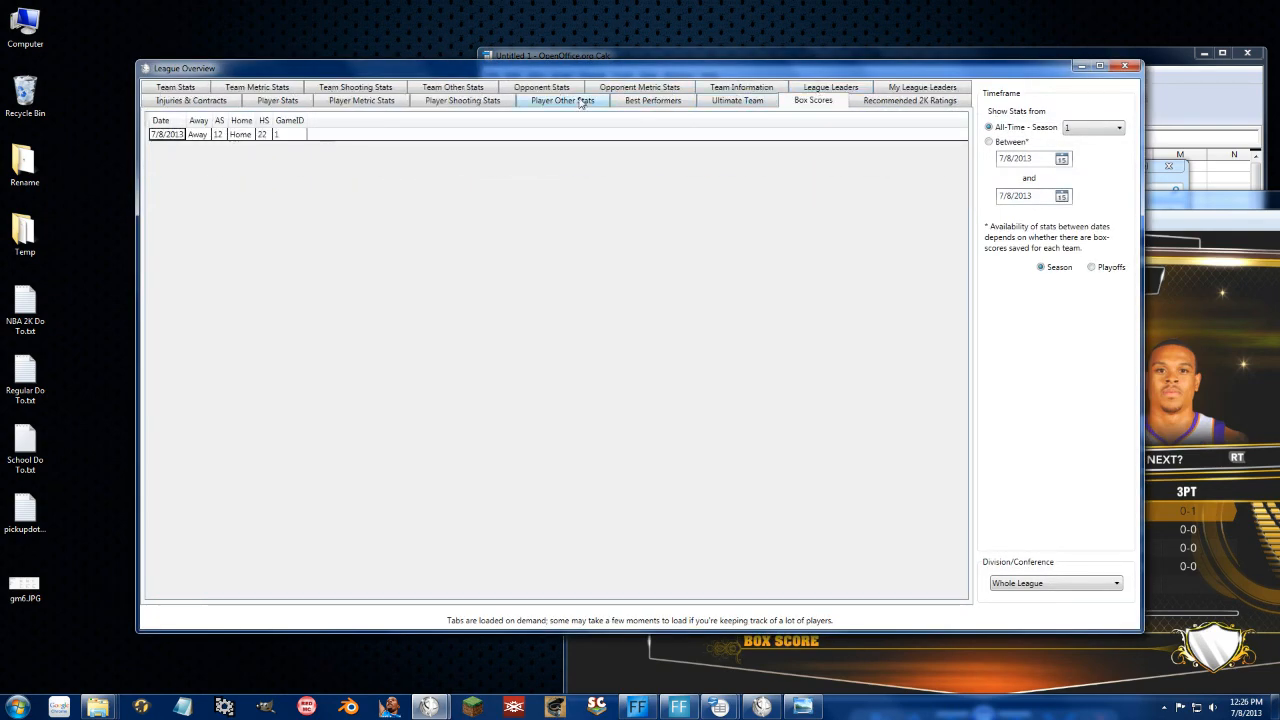
pyautogui.click(162, 90)
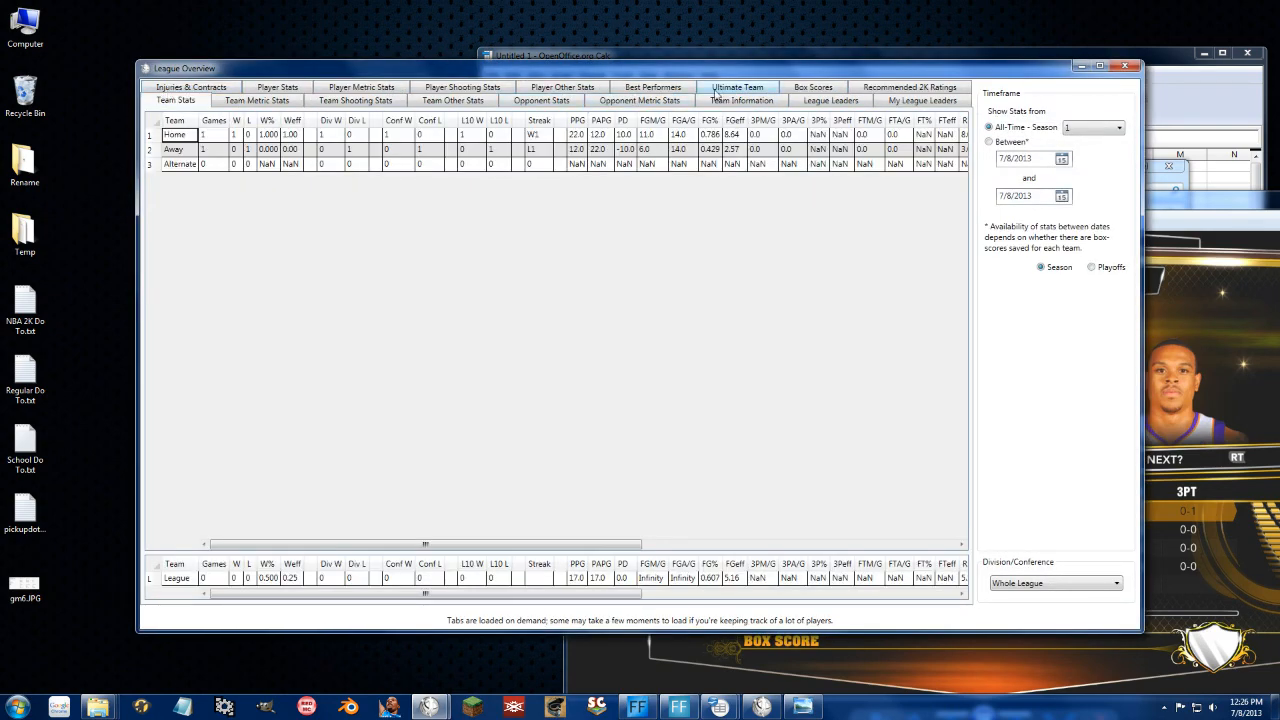
pyautogui.click(676, 103)
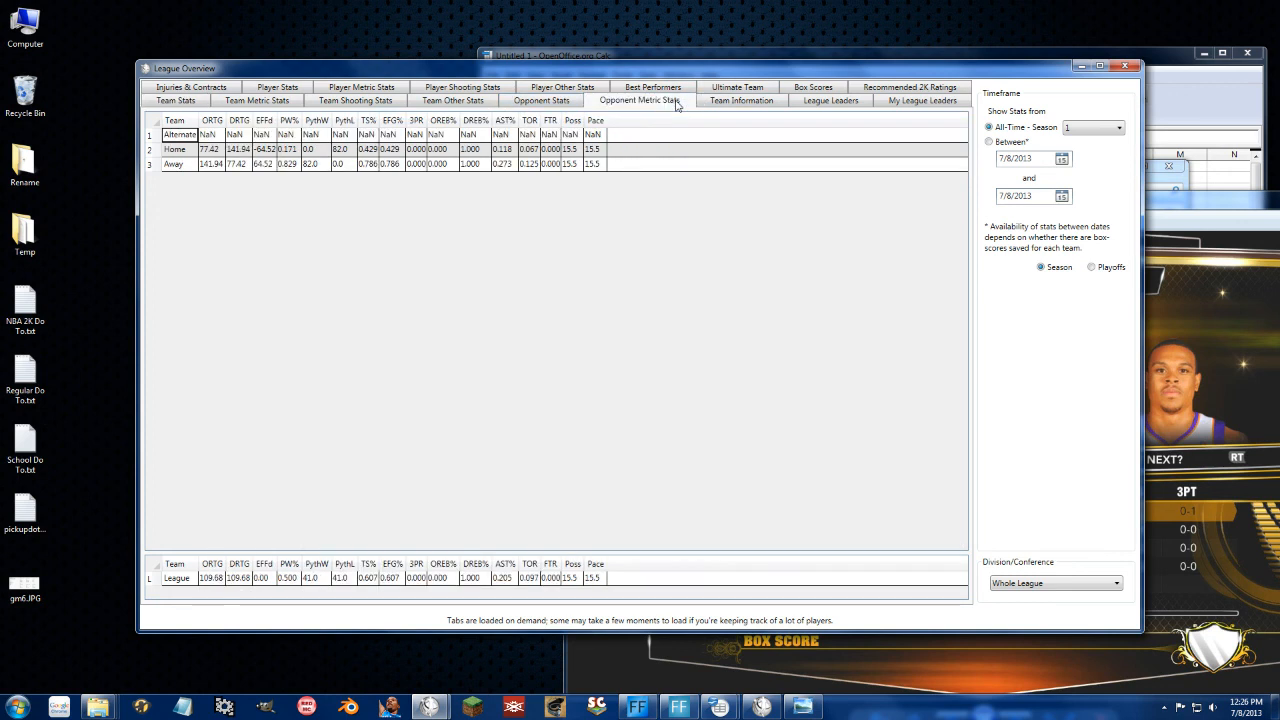